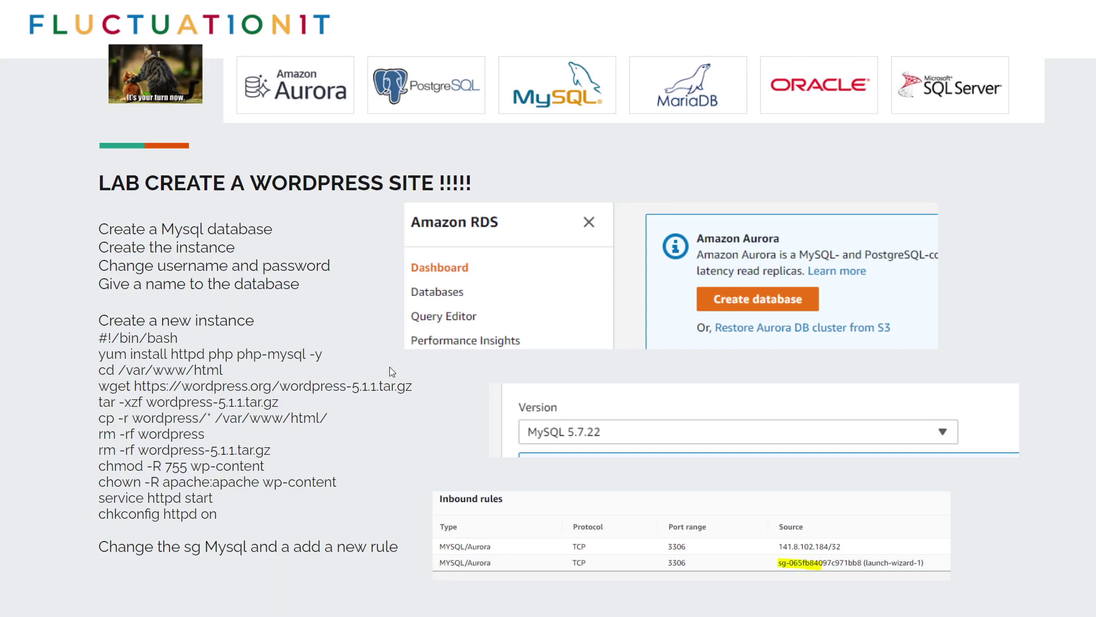
- Advance through the WordPress lab slides, glance at the Multi-AZ slide, and leave the slideshow
left_click(300, 331)
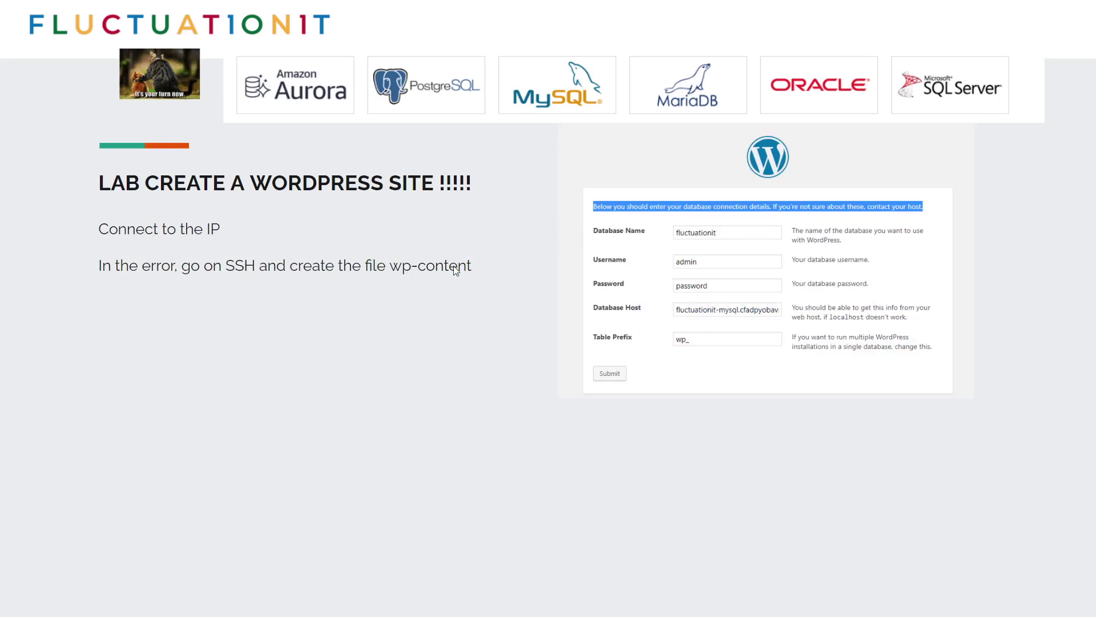
key("Right")
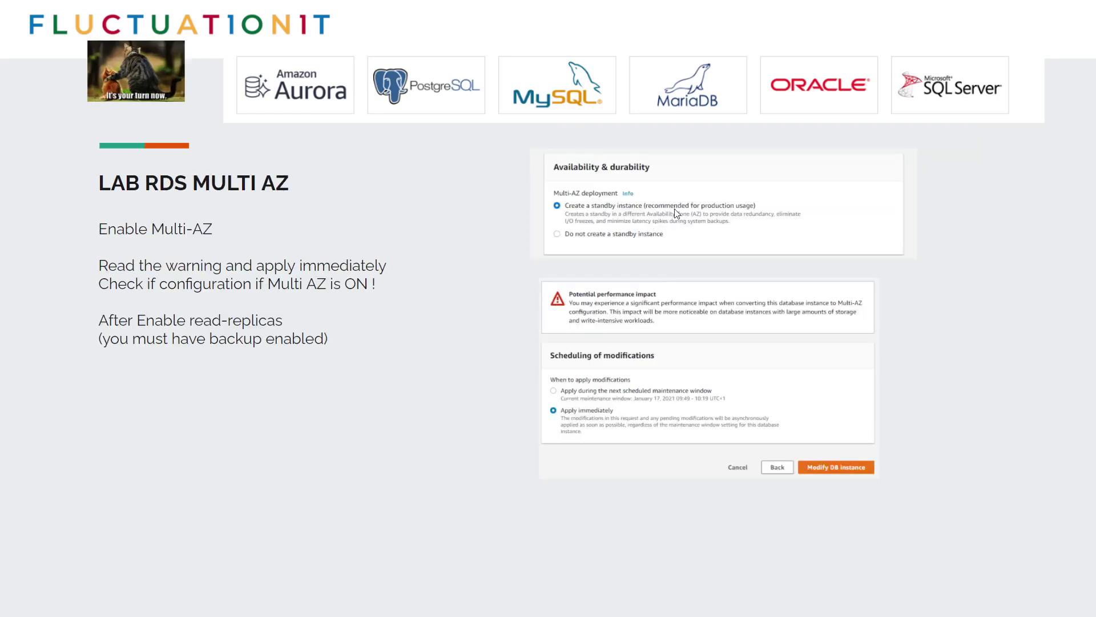
key("Left")
key("Left")
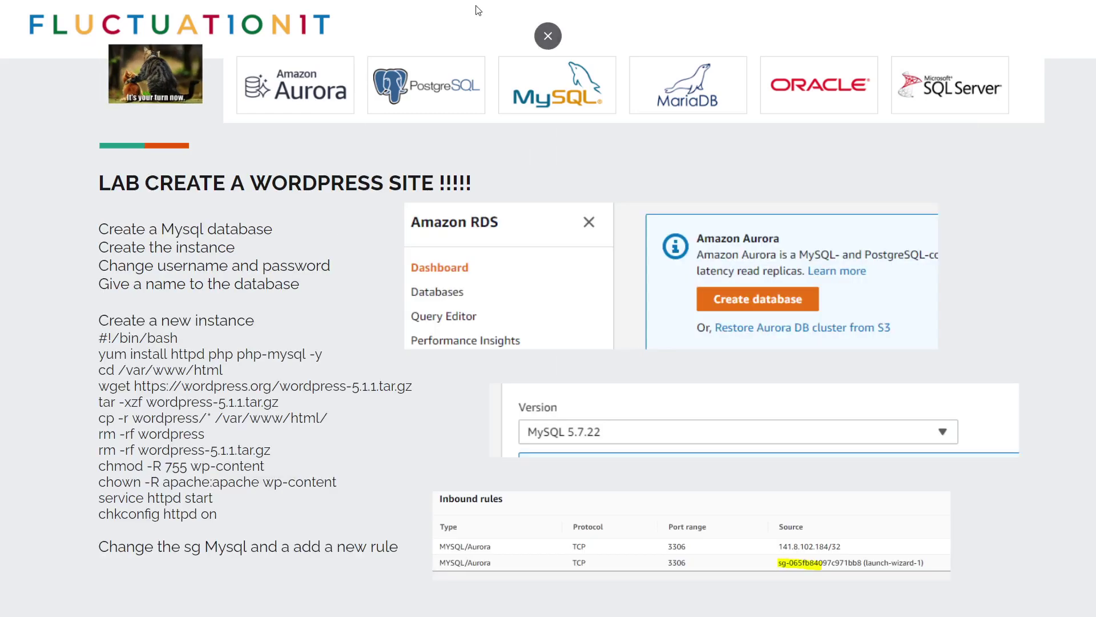
key("Right")
left_click(549, 36)
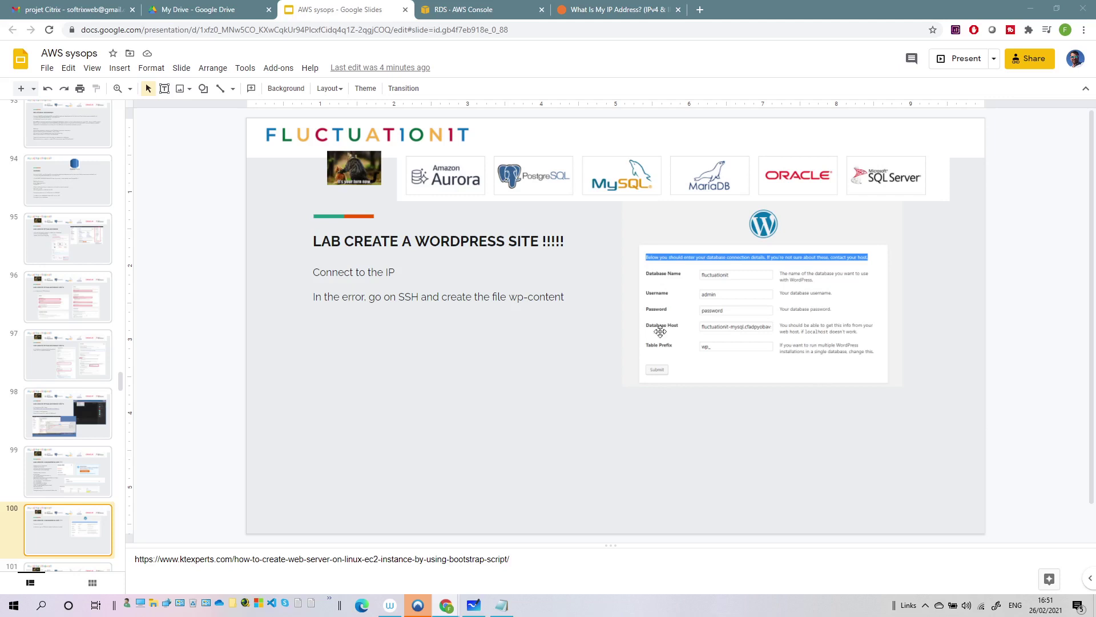
- Begin a new RDS database and check the database credentials kept in the notes
left_click(454, 10)
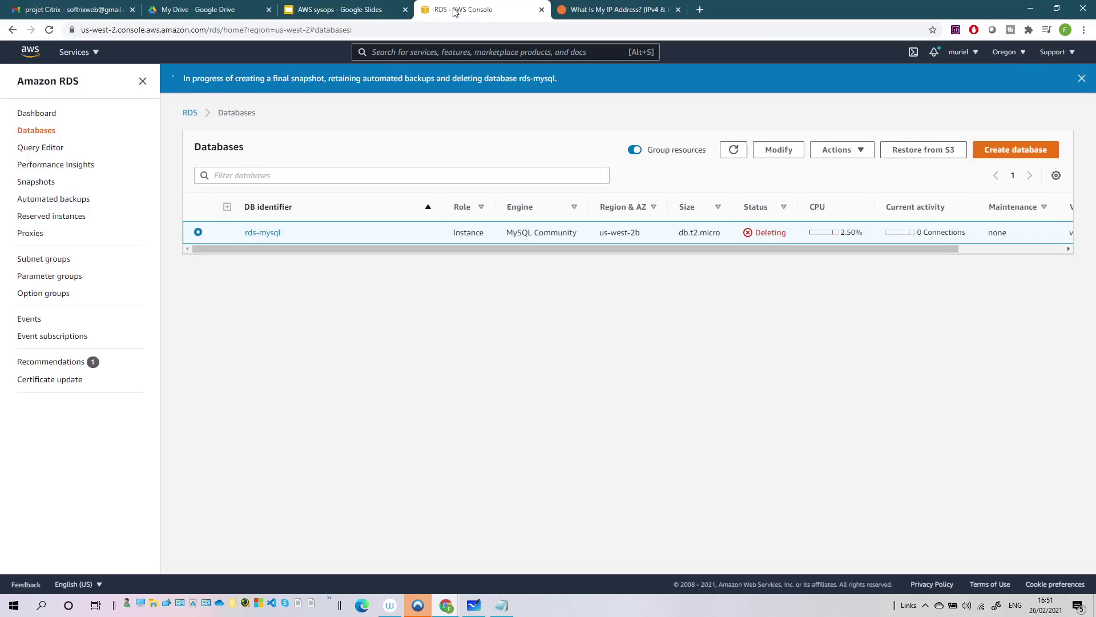
left_click(1009, 151)
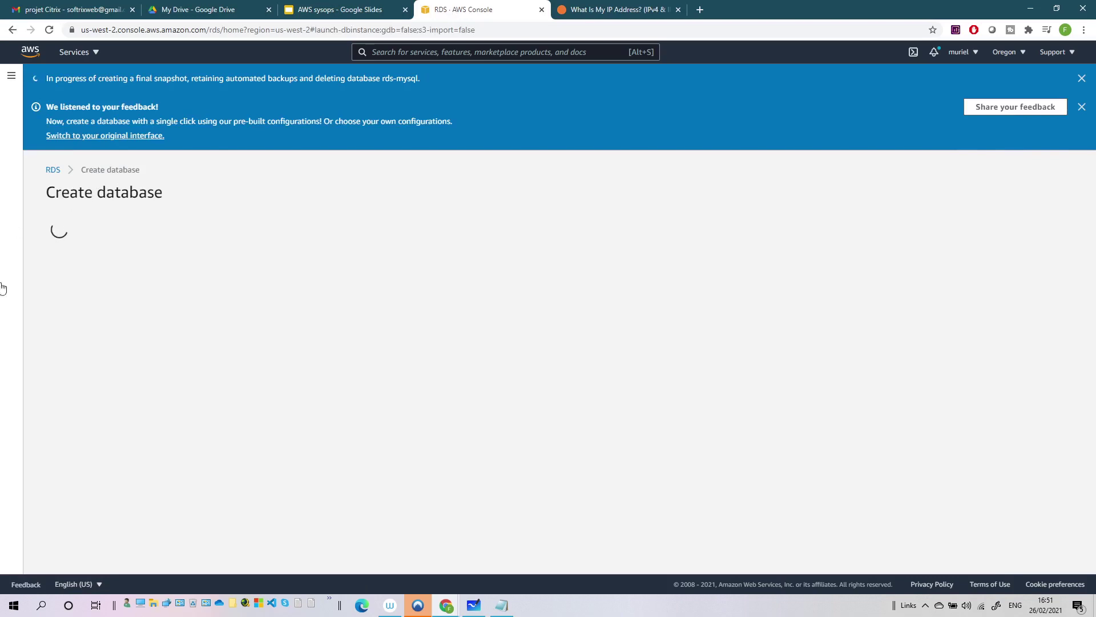
left_click(502, 605)
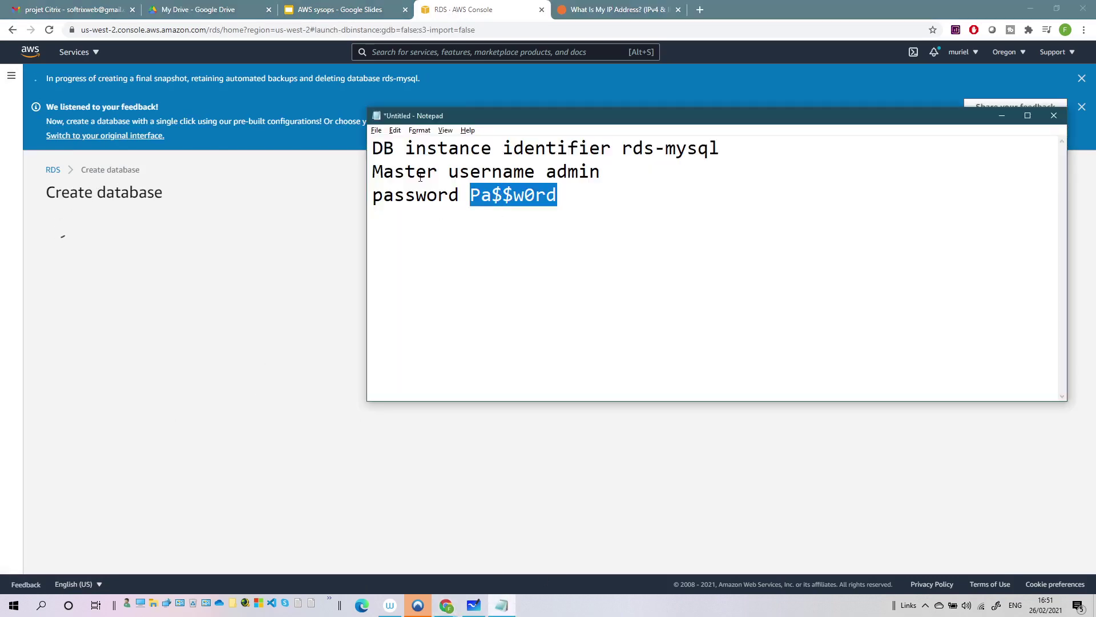
left_click(460, 149)
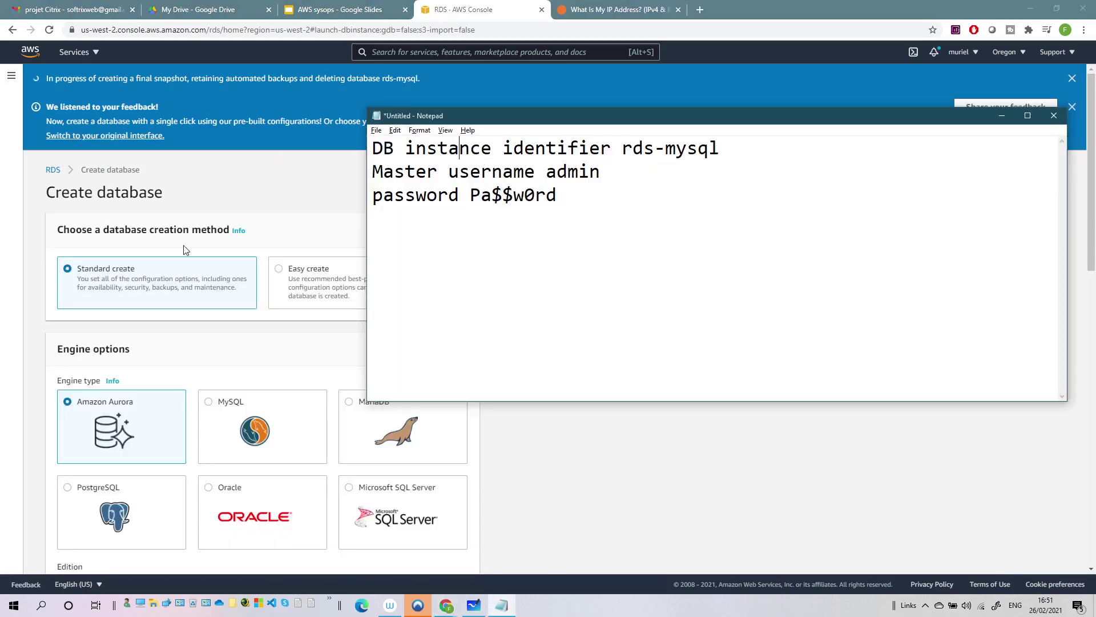
left_click(217, 385)
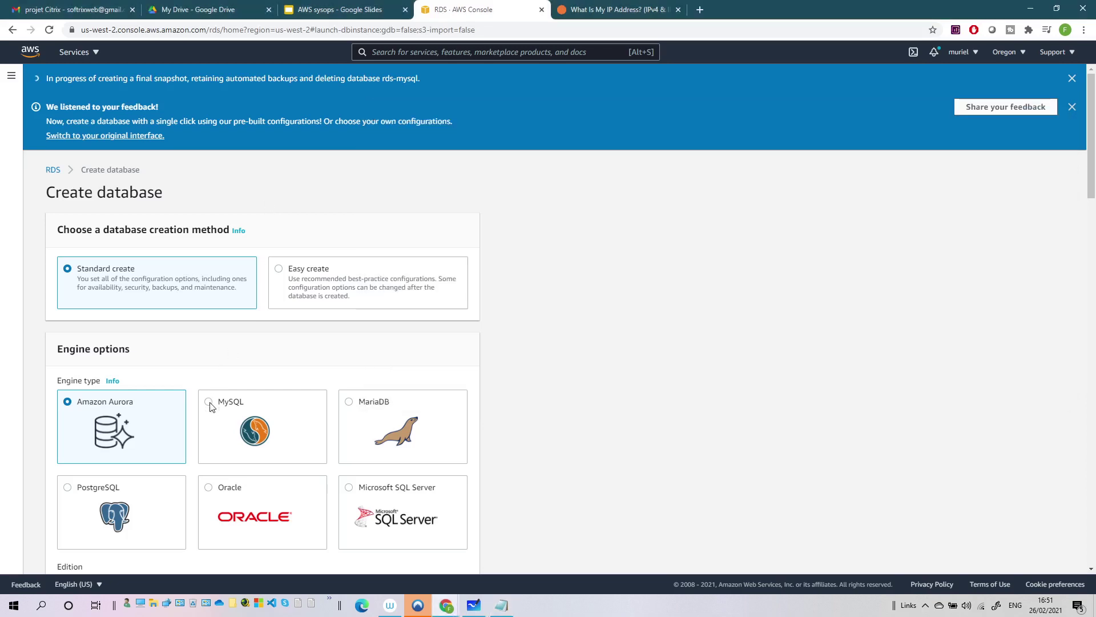
- Choose the MySQL engine at version 5.7.22
left_click(210, 407)
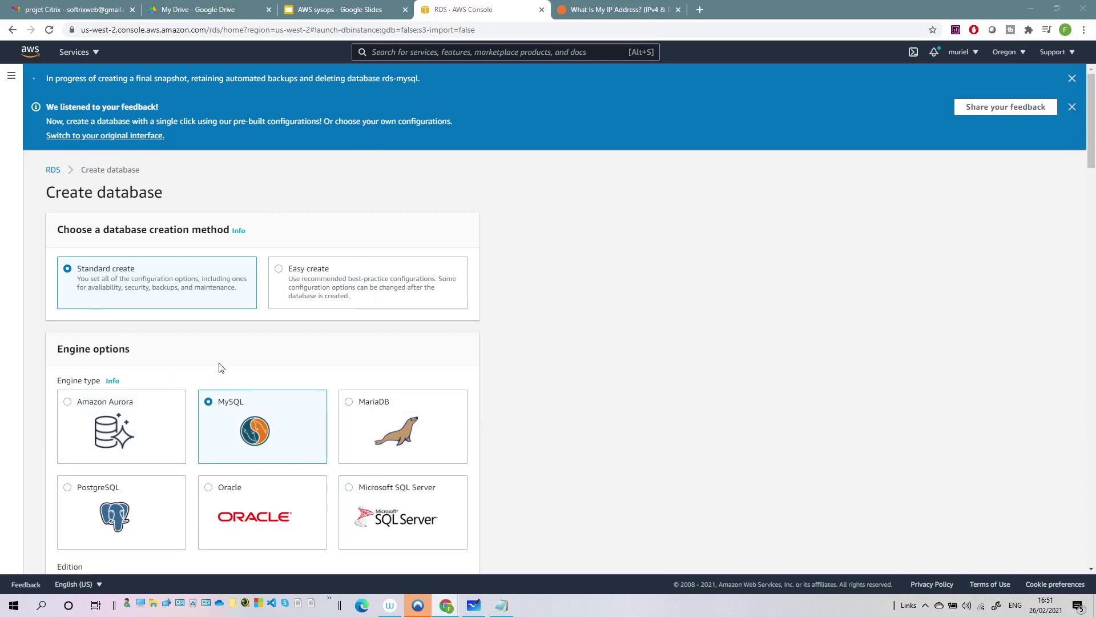
scroll(814, 295, "down", 7)
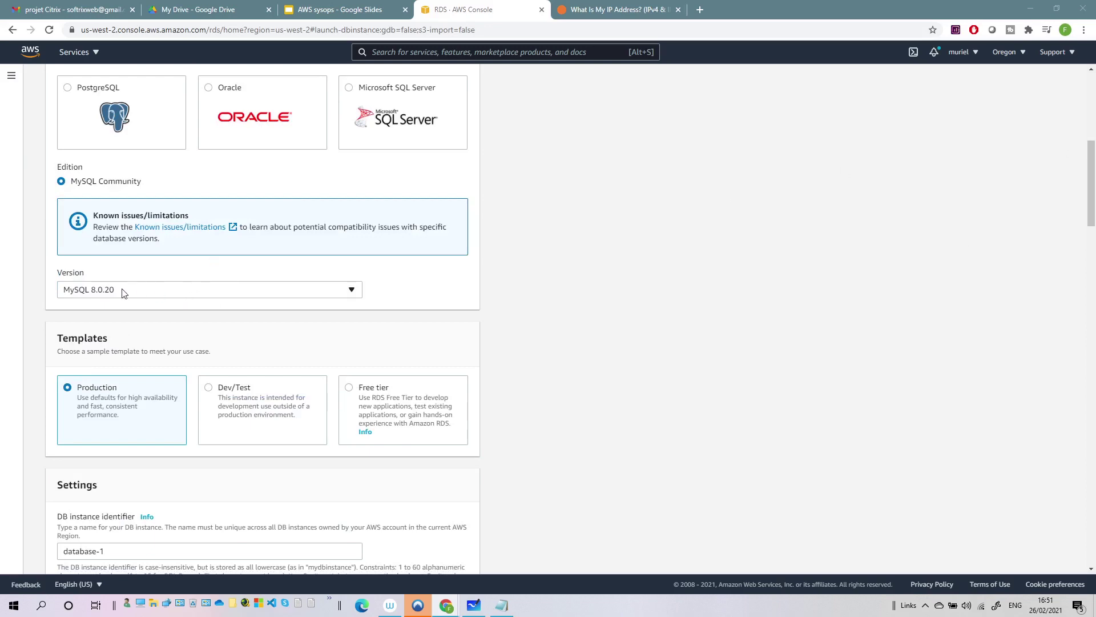
left_click(140, 293)
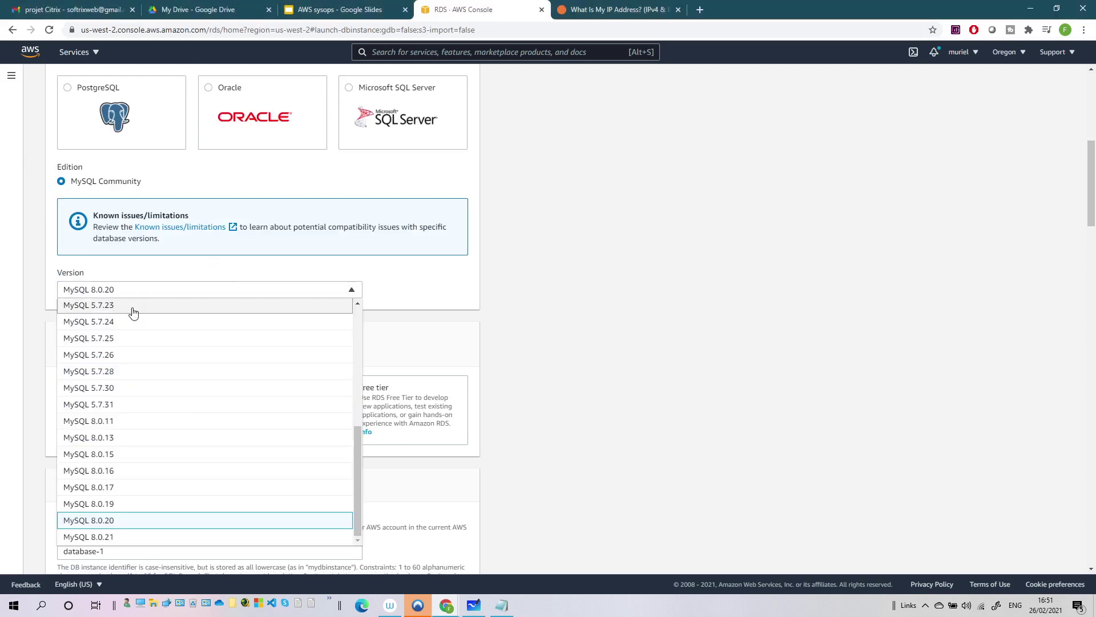
scroll(133, 312, "up", 1)
left_click(122, 344)
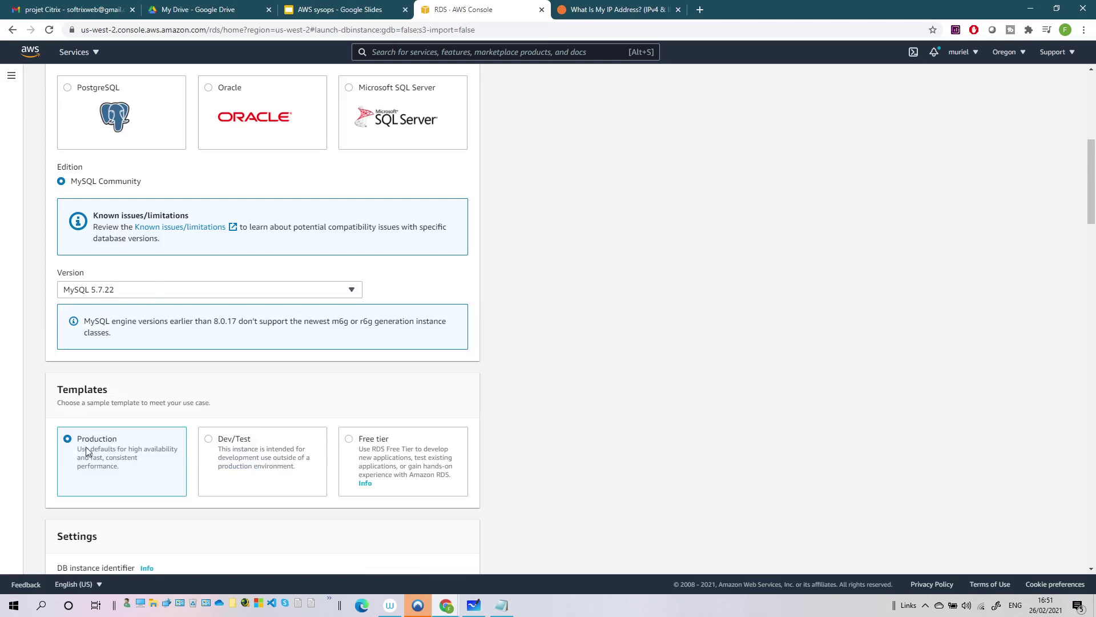
- Use the Free tier template, name the instance databasewp2021, and record that name in the notes
left_click(349, 439)
scroll(324, 431, "down", 2)
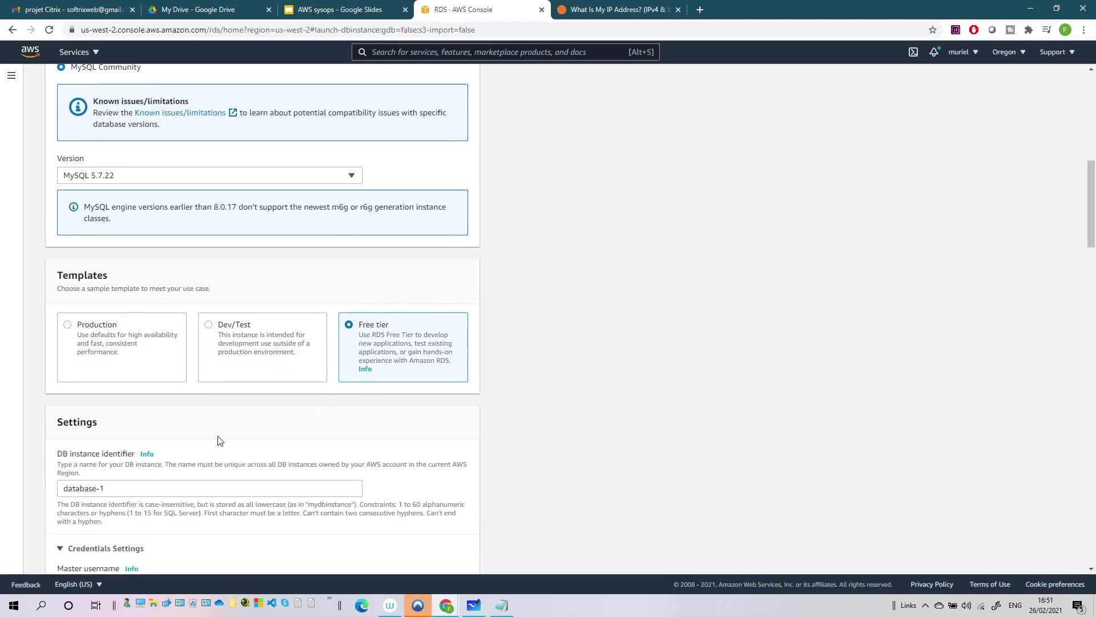
scroll(217, 439, "down", 2)
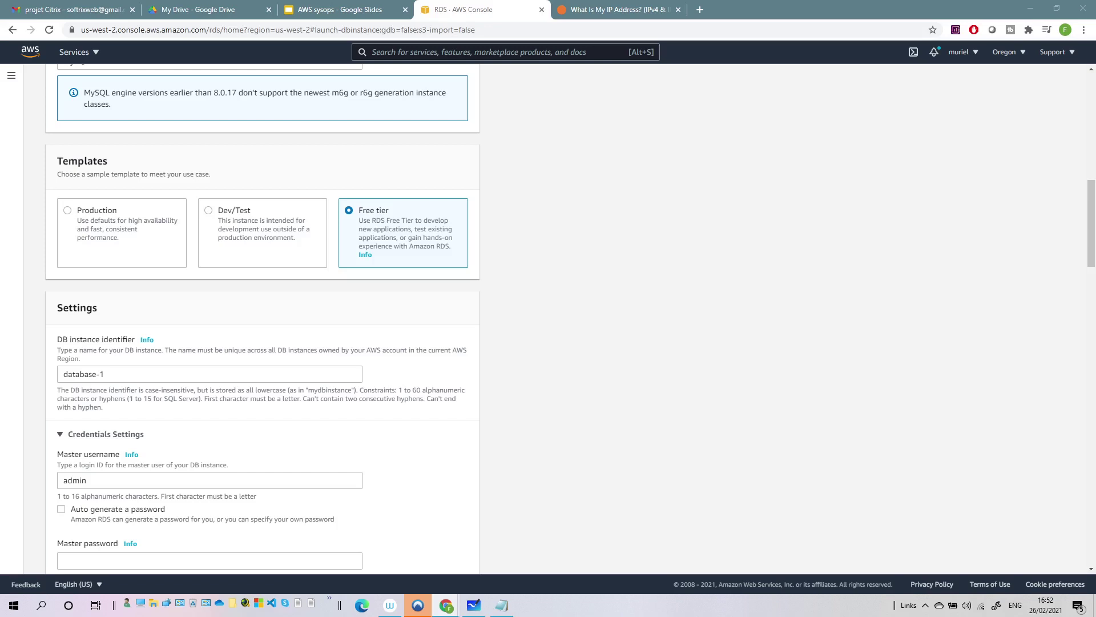
left_click_drag(122, 374, 18, 381)
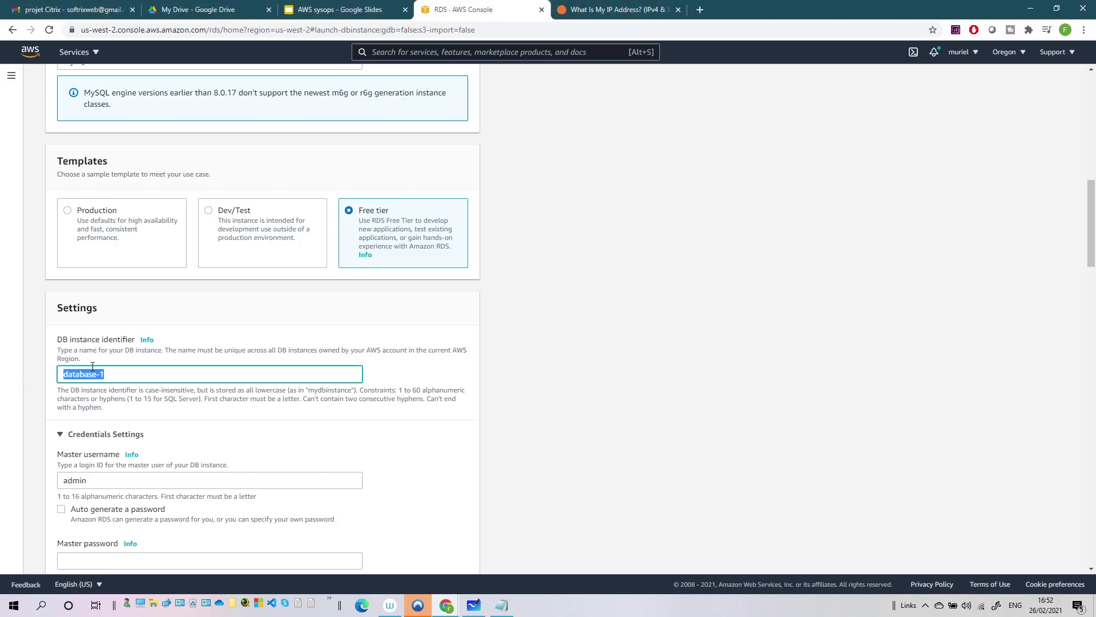
type("databasewp2021")
left_click_drag(175, 368, 6, 374)
key("ctrl+c")
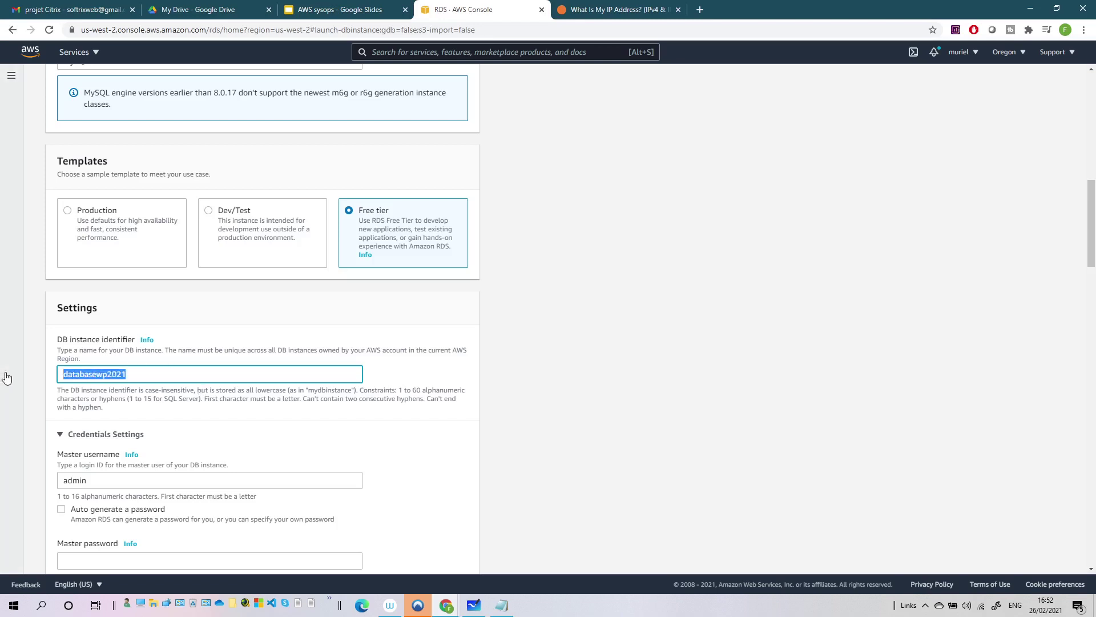
left_click(501, 605)
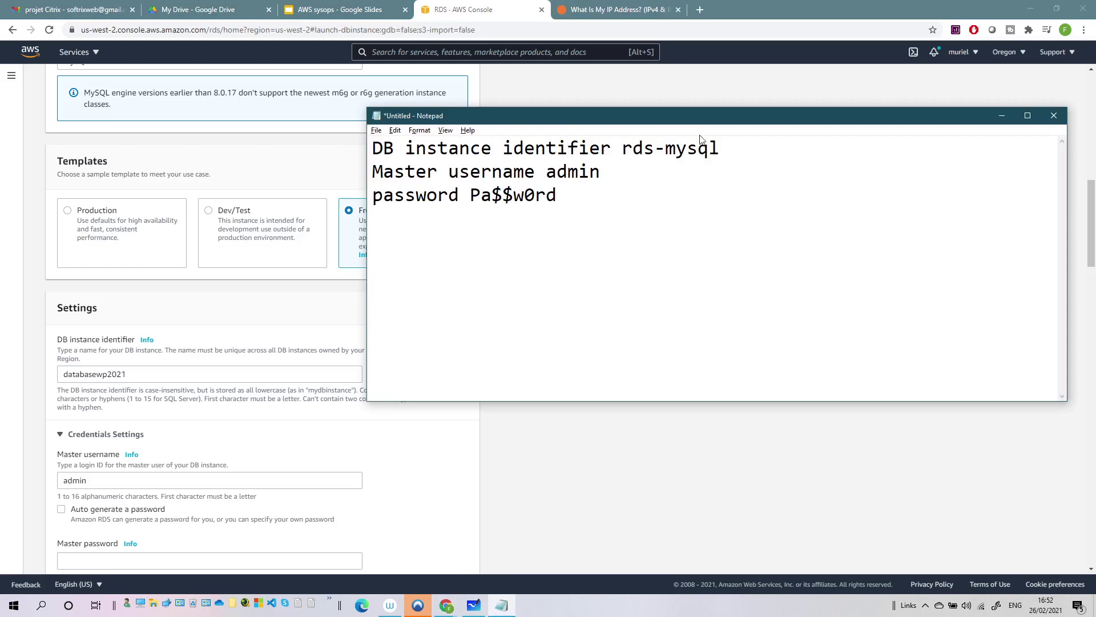
left_click_drag(721, 148, 625, 150)
key("ctrl+v")
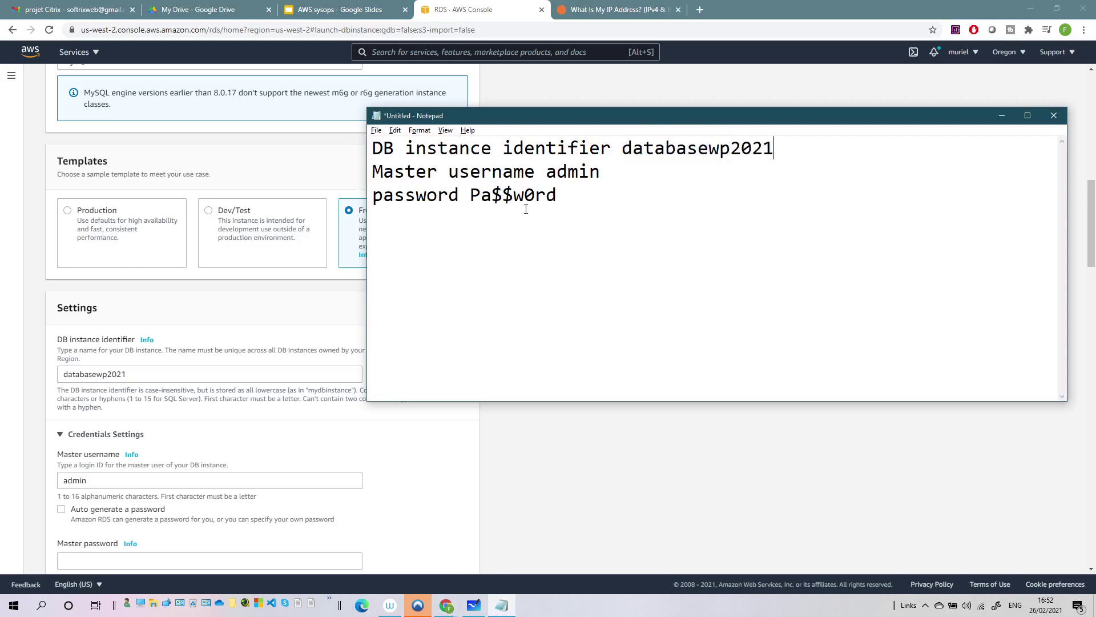
- Paste the noted password into Master password and Confirm password, keeping username admin
left_click_drag(470, 196, 554, 199)
key("ctrl+c")
scroll(64, 503, "down", 3)
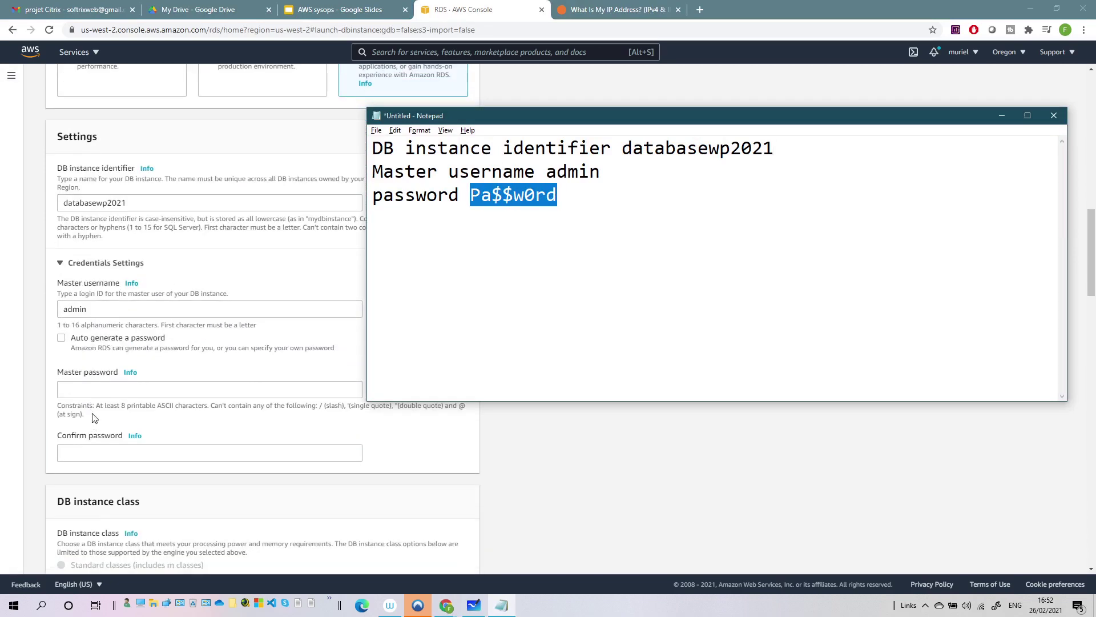
left_click(92, 387)
key("ctrl+v")
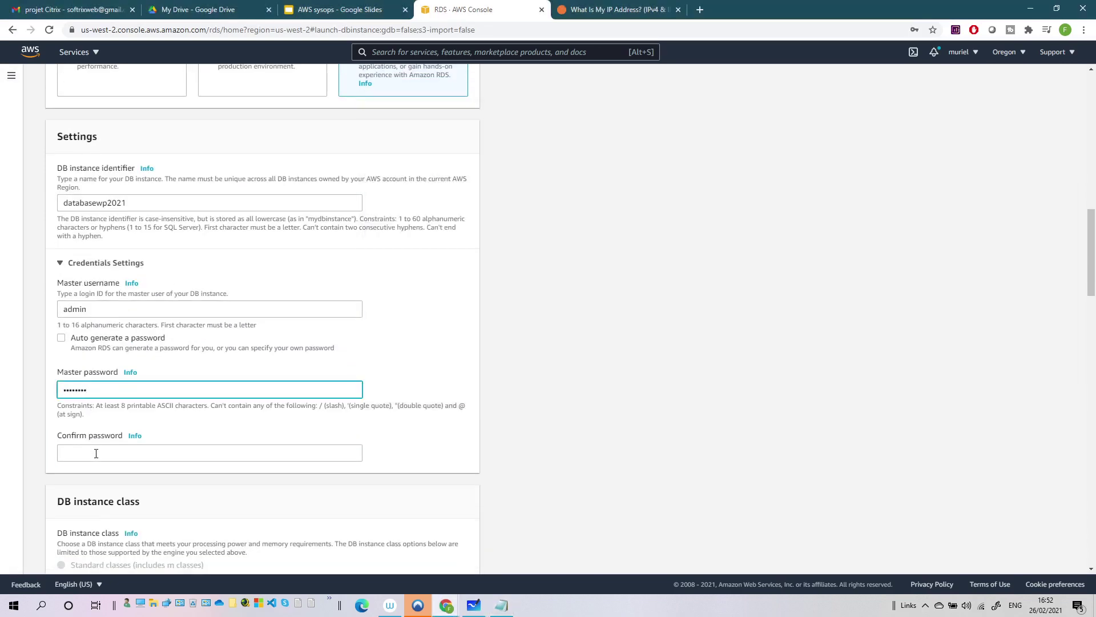
left_click(94, 452)
key("ctrl+v")
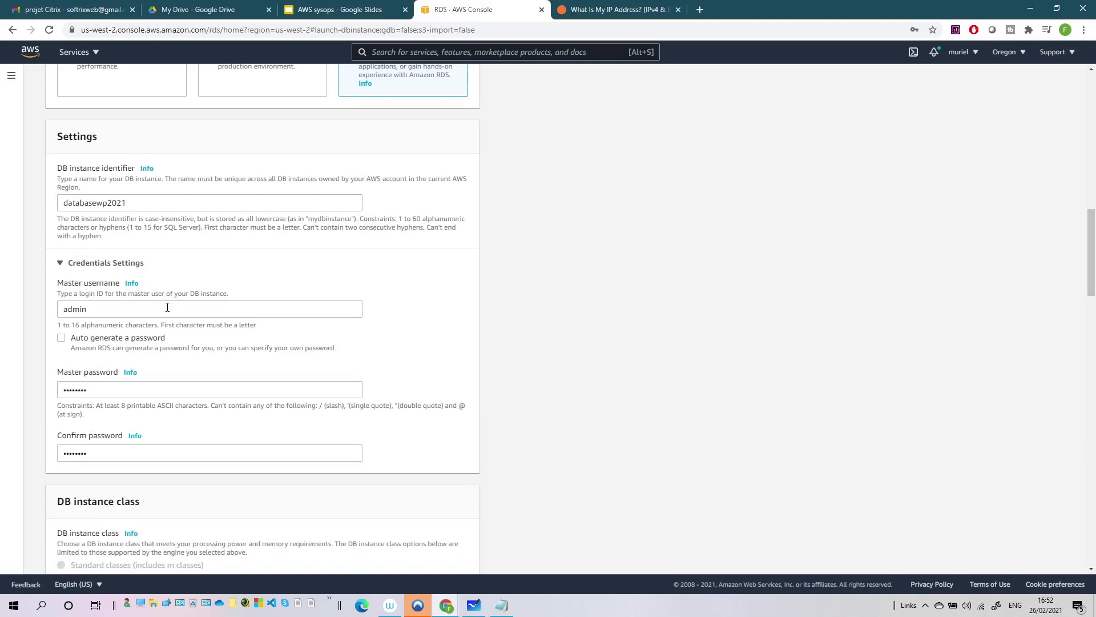
left_click(161, 309)
key("ctrl+v")
key("BackSpace")
key("BackSpace")
key("BackSpace")
key("BackSpace")
key("BackSpace")
key("BackSpace")
key("BackSpace")
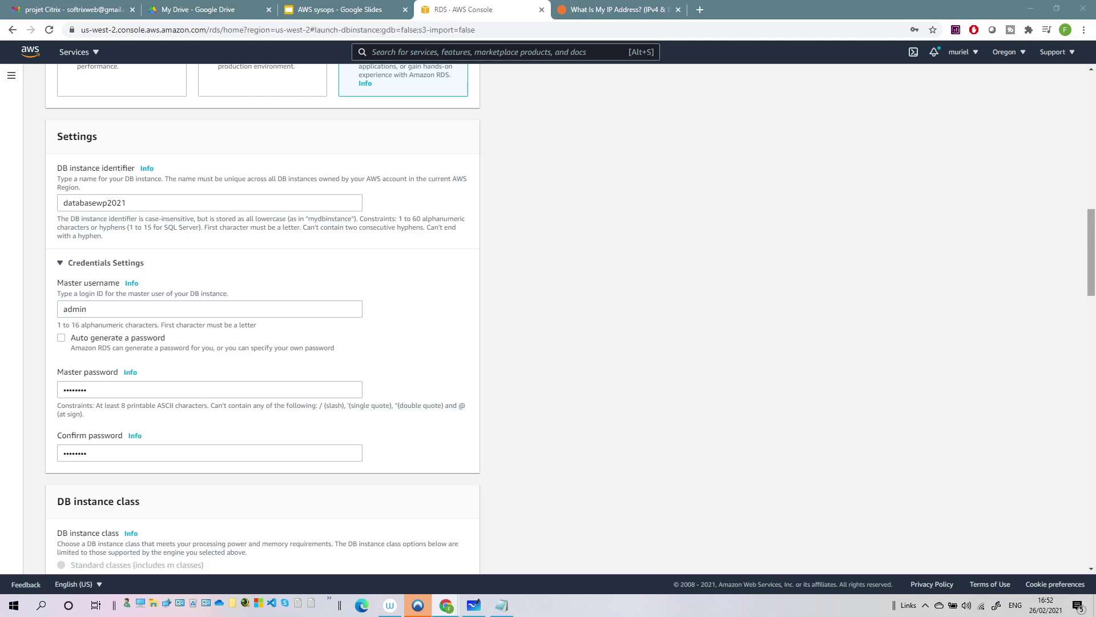
- Disable storage autoscaling and leave Public access set to No
scroll(143, 389, "down", 3)
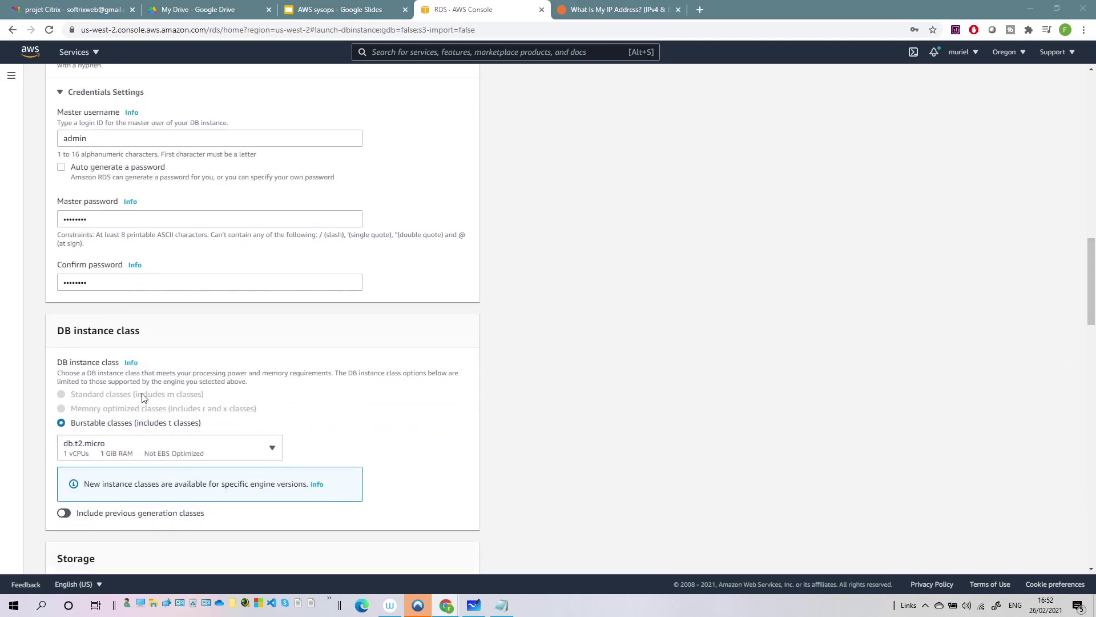
scroll(120, 448, "down", 3)
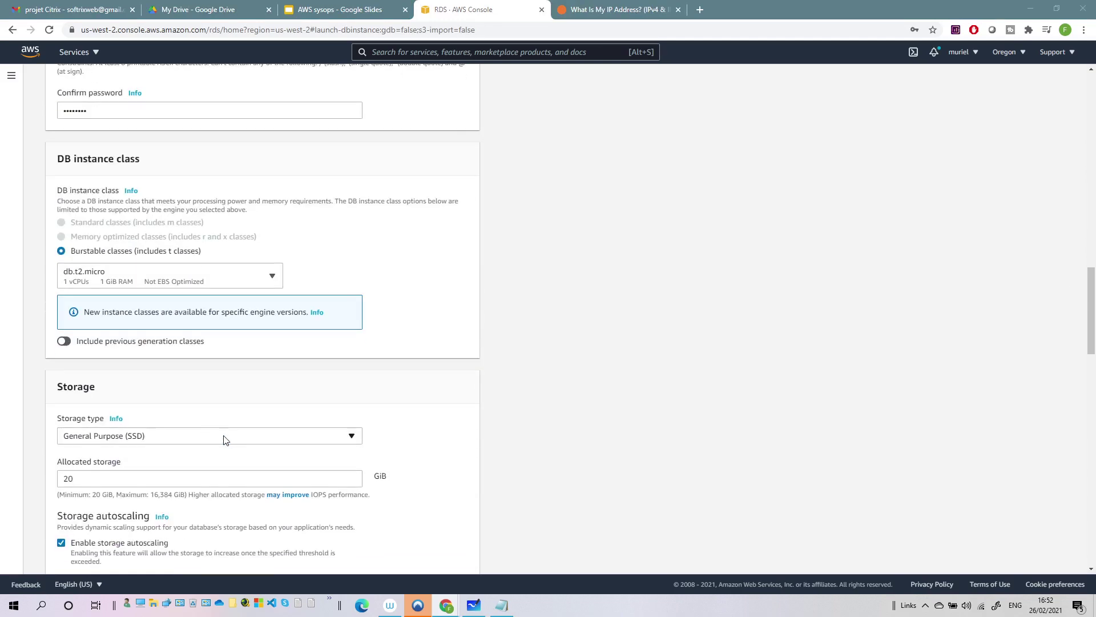
scroll(79, 440, "down", 2)
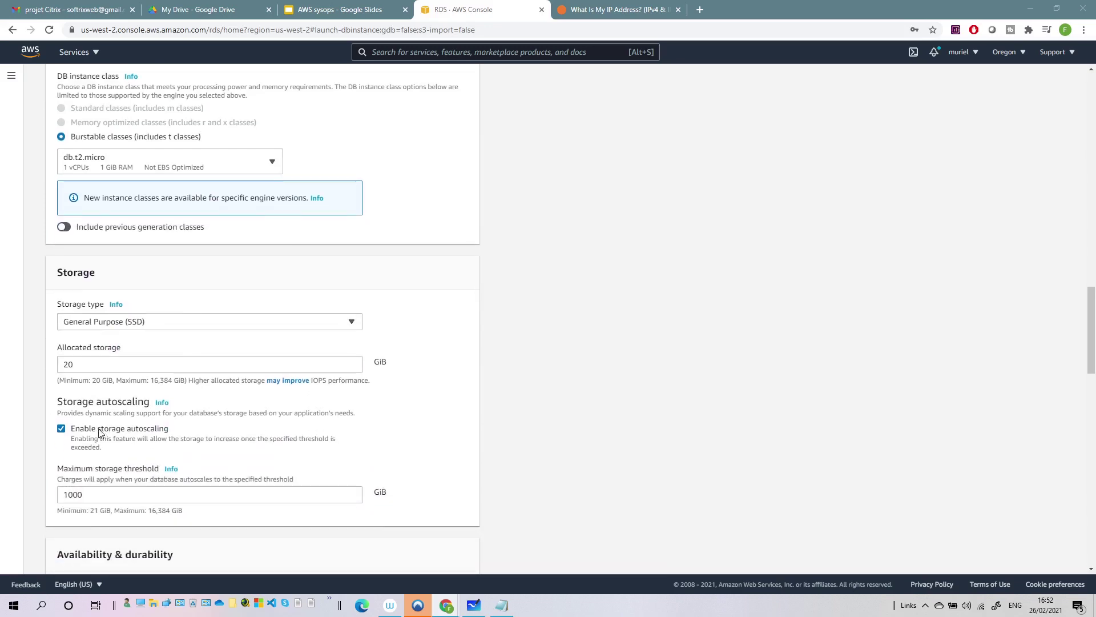
left_click(142, 451)
scroll(149, 400, "down", 3)
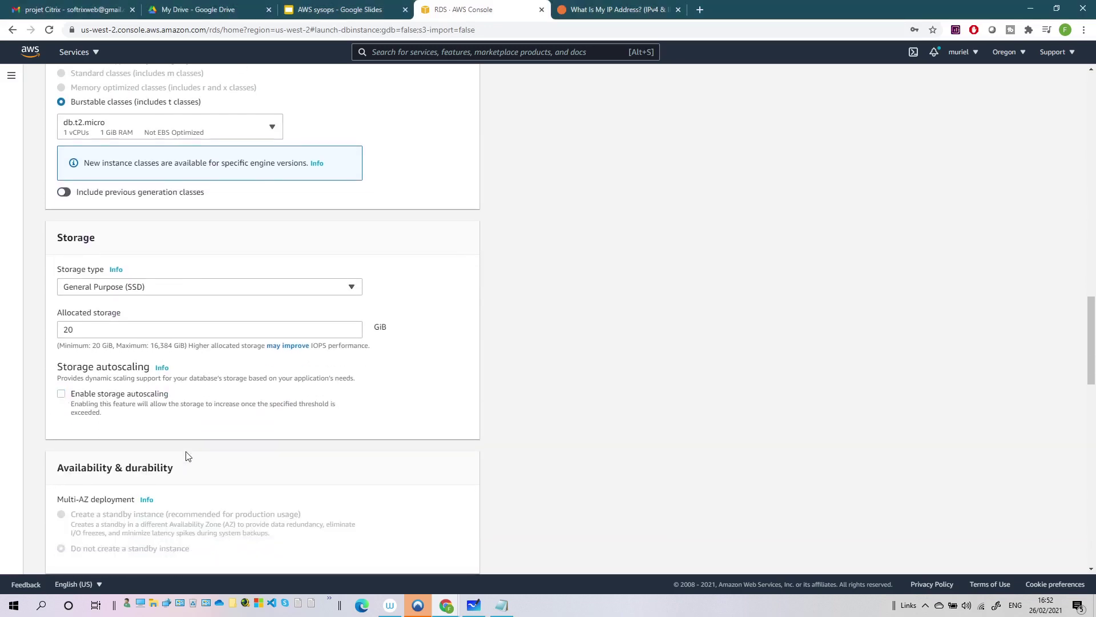
scroll(112, 375, "down", 3)
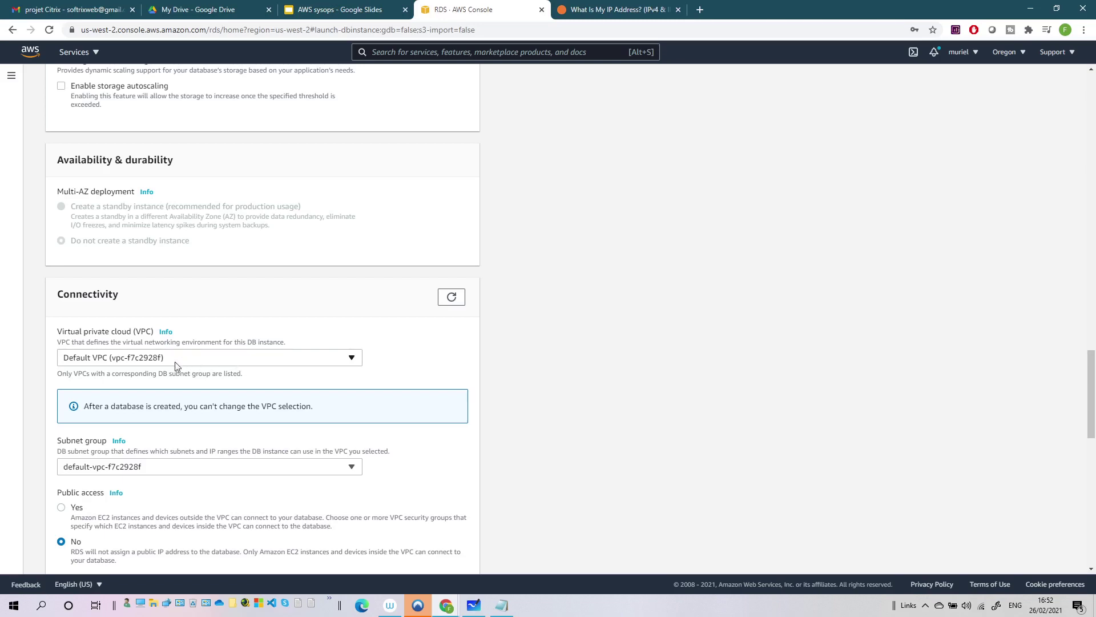
scroll(215, 359, "down", 2)
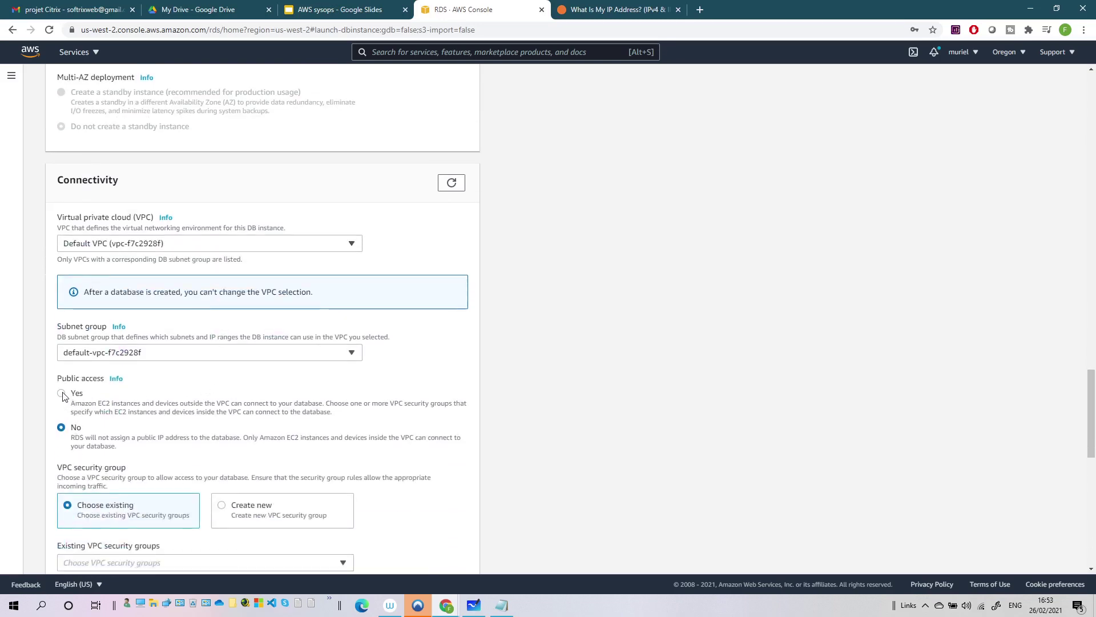
left_click(75, 403)
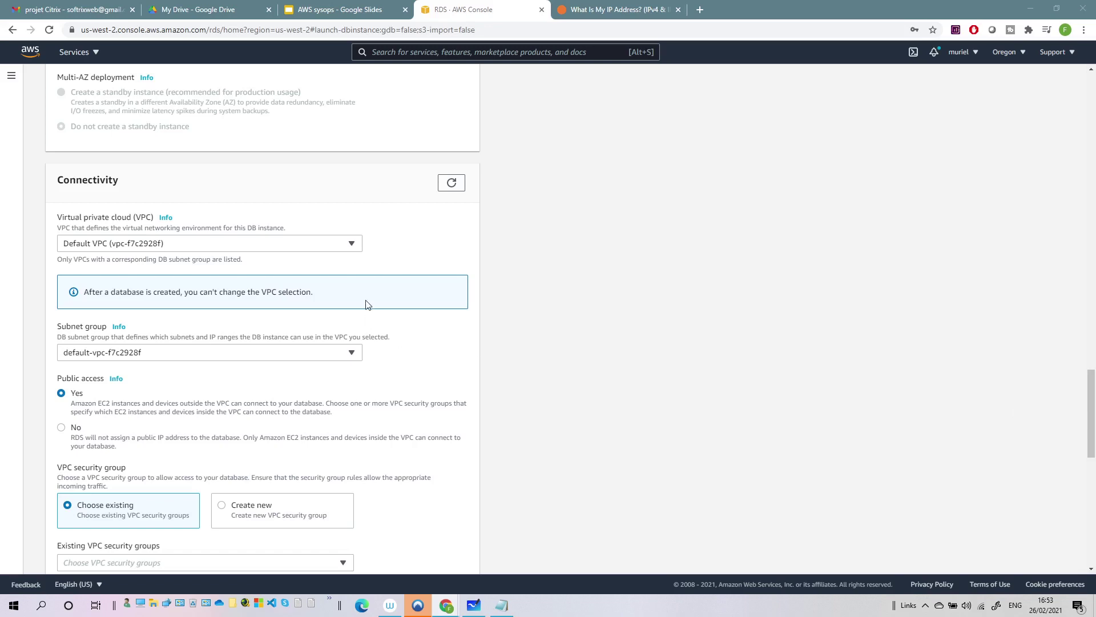
left_click(61, 429)
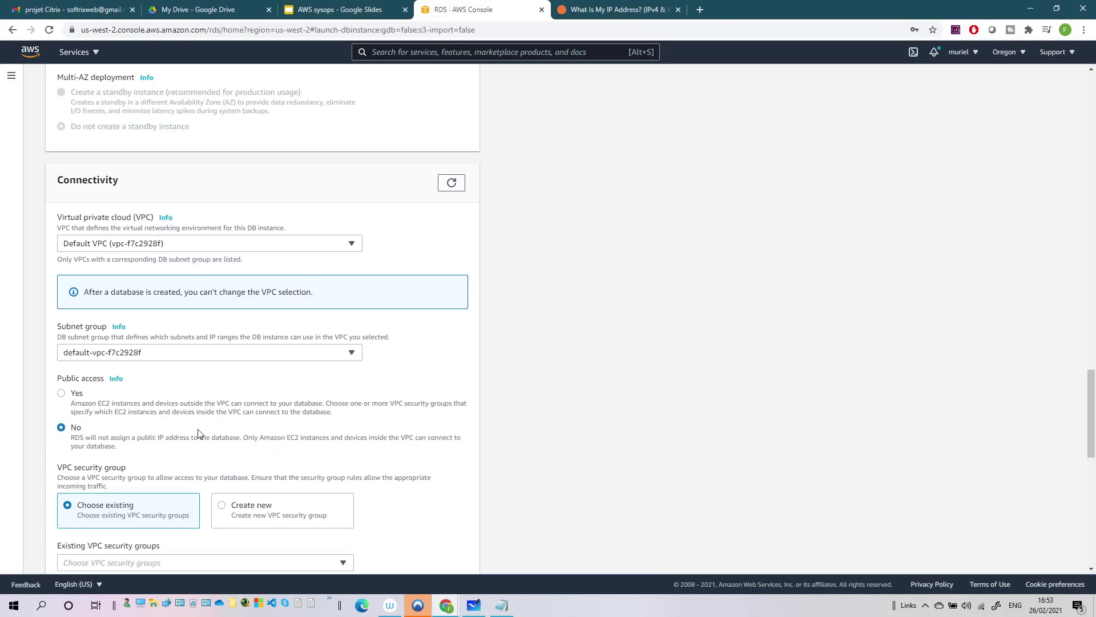
- Create a new VPC security group named sgrdswp
scroll(199, 434, "down", 2)
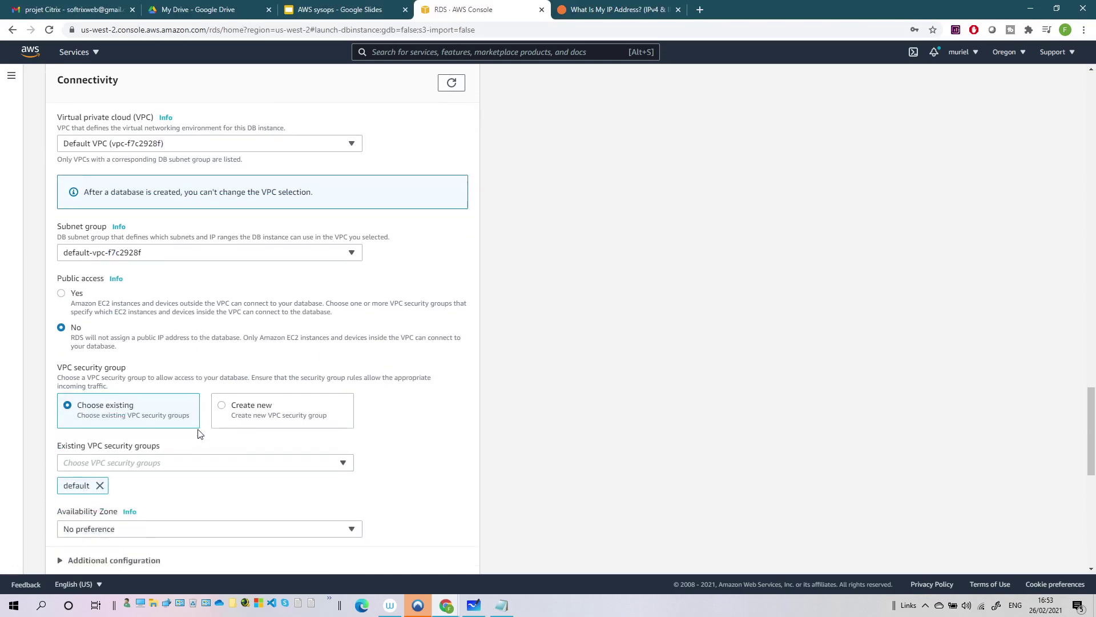
left_click(221, 394)
left_click(168, 448)
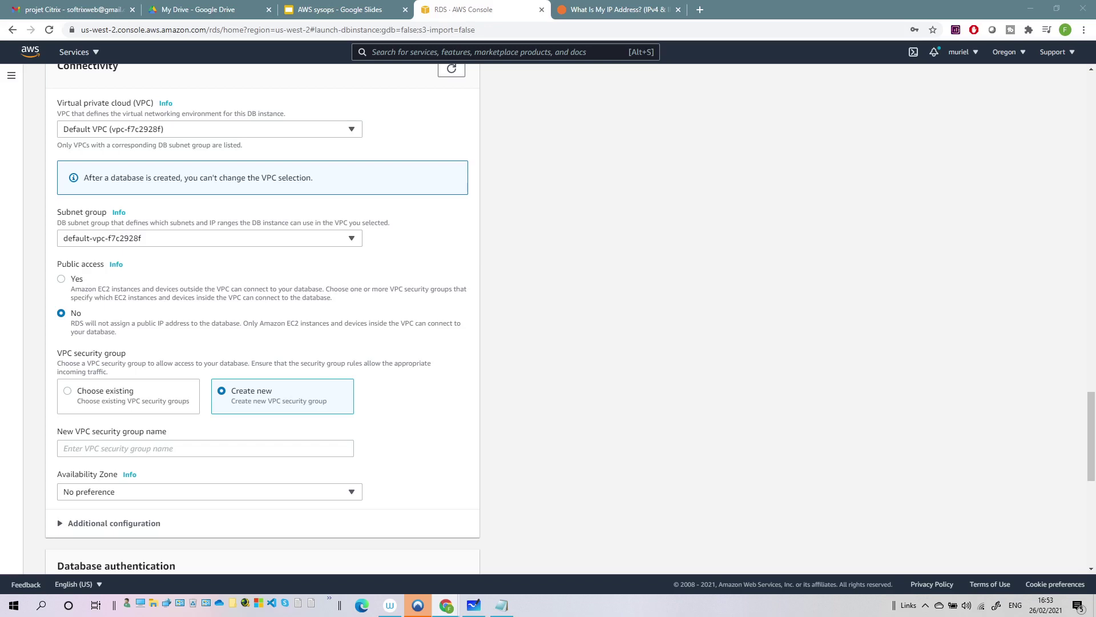
left_click(188, 450)
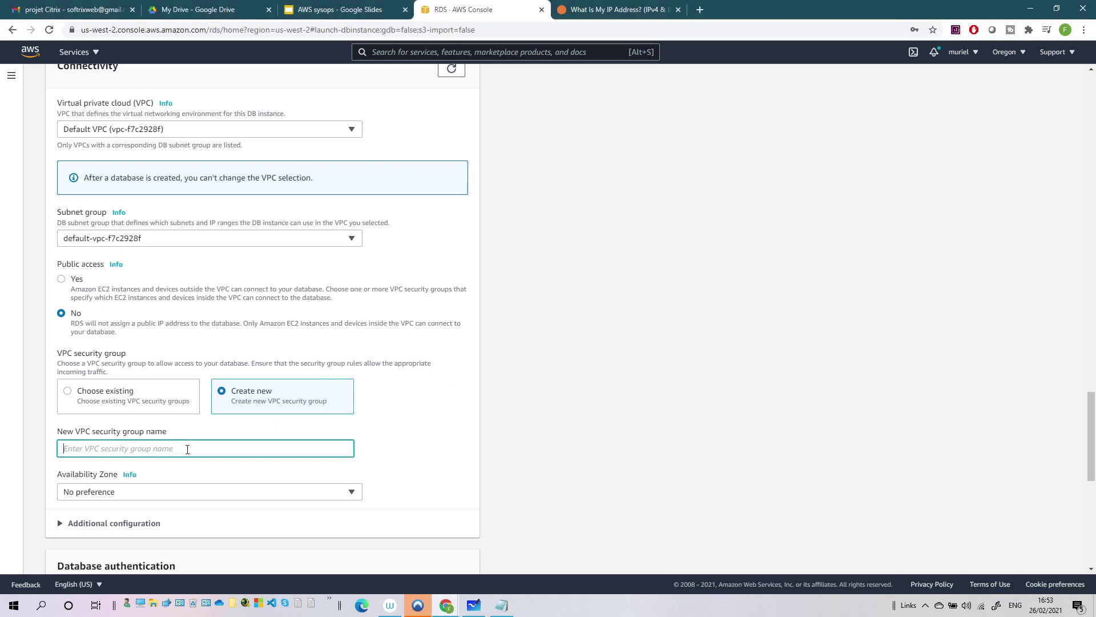
type("sgrdswp")
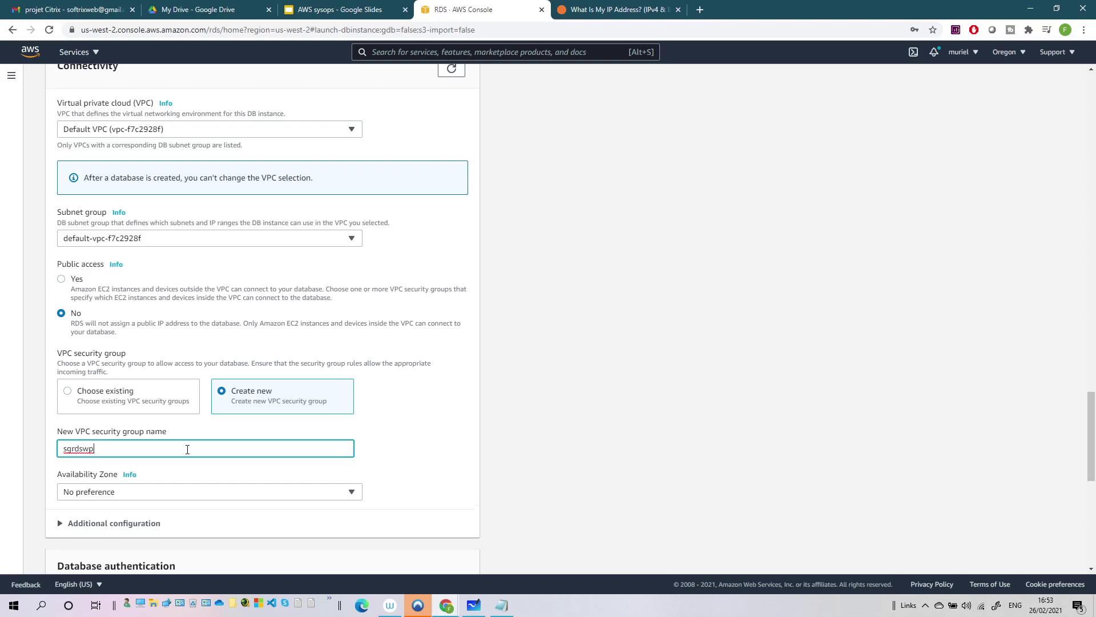
scroll(187, 450, "down", 2)
scroll(102, 364, "down", 2)
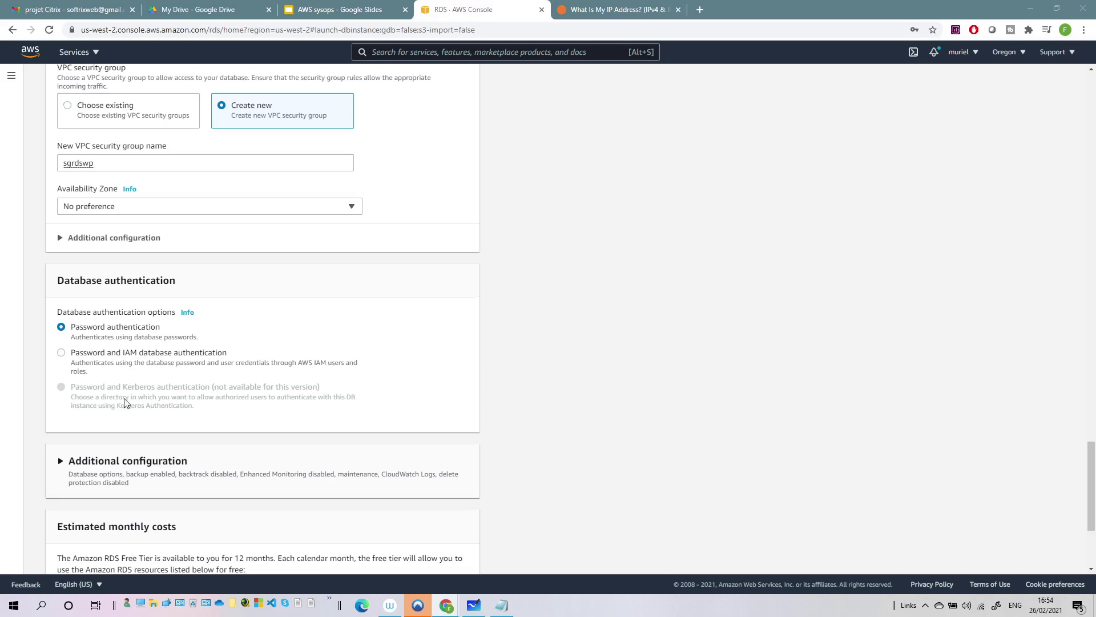
- Set the initial database name to voiture and add 'database name voiture' to the notes
scroll(123, 400, "down", 2)
left_click(130, 350)
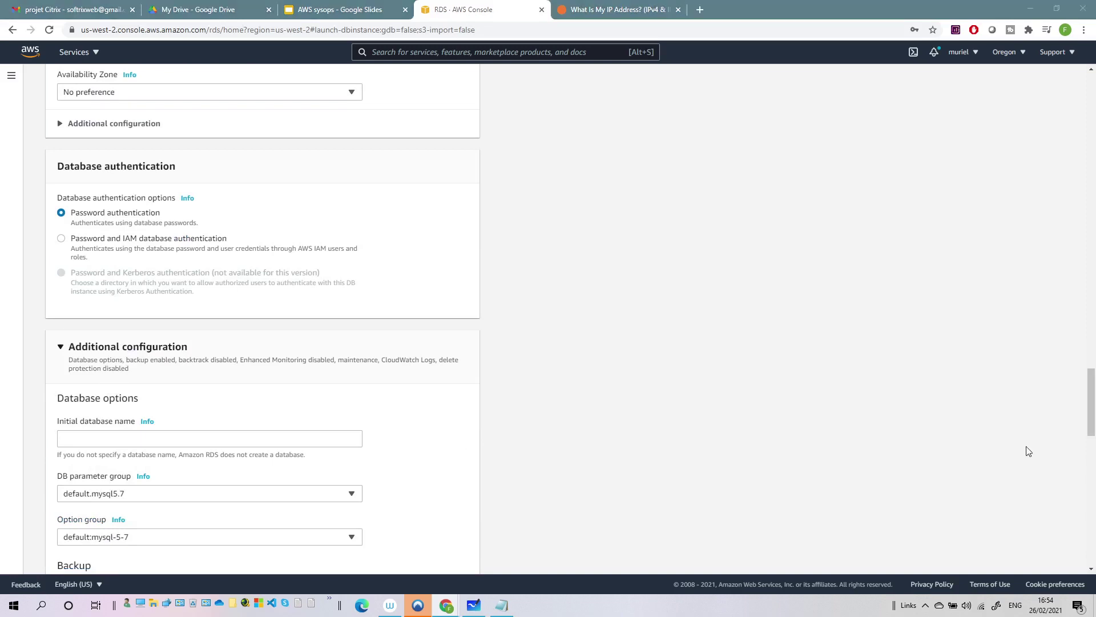
left_click(149, 435)
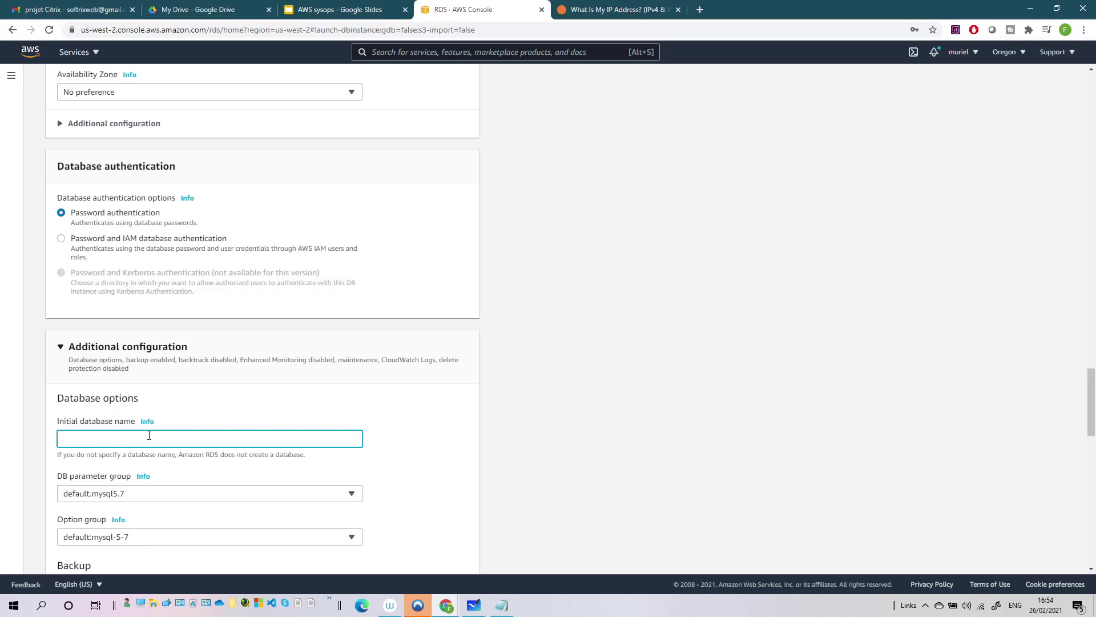
type("voiture")
scroll(149, 435, "down", 1)
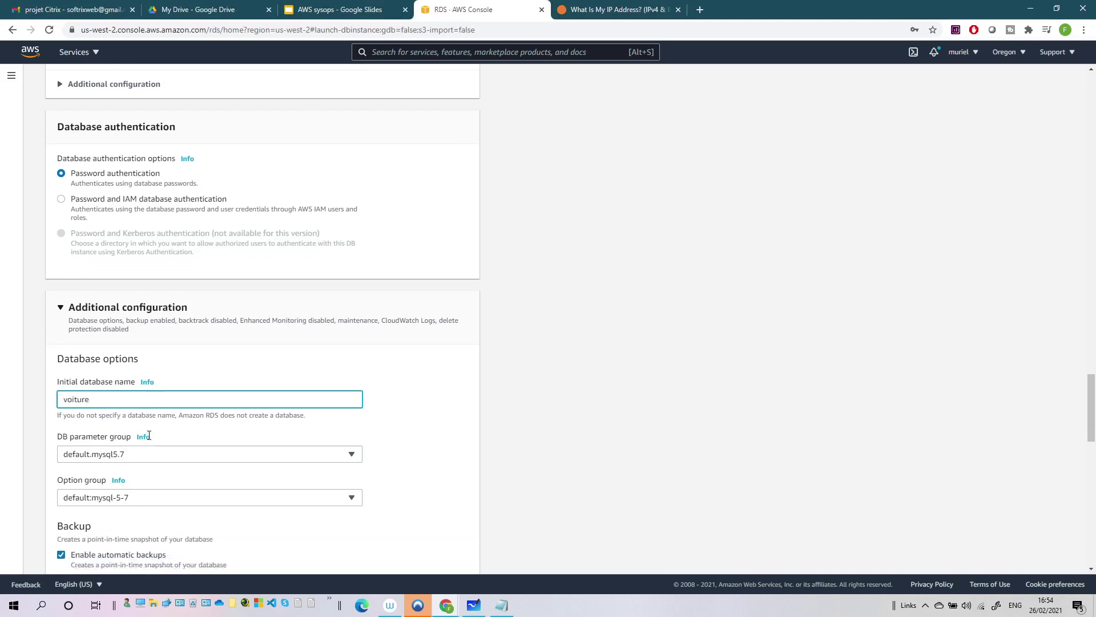
left_click(502, 606)
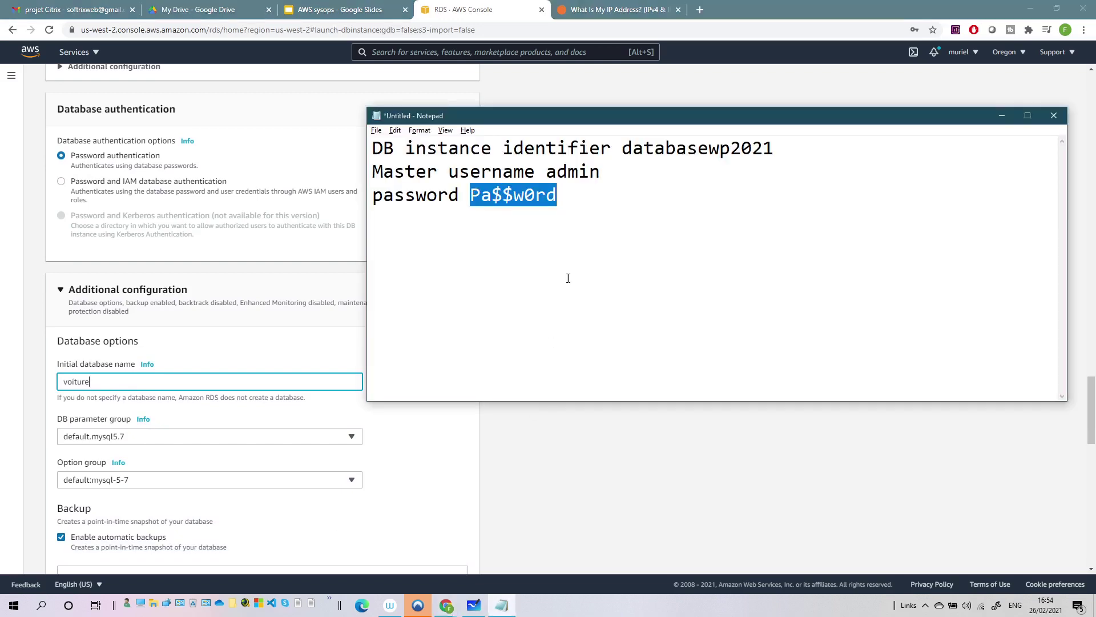
left_click(567, 276)
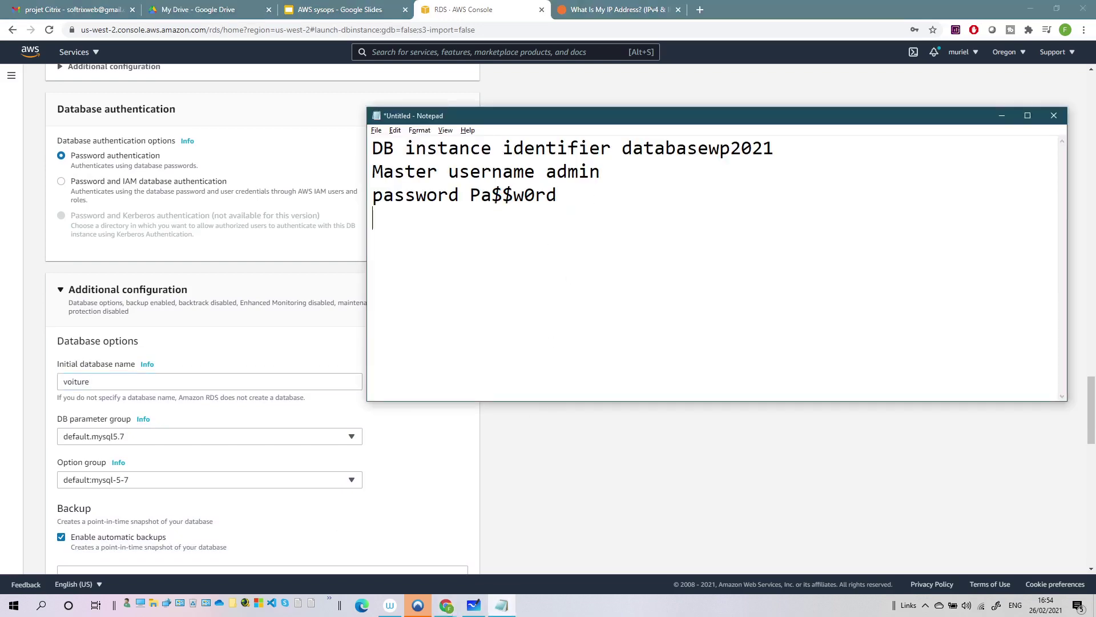
type("database name ")
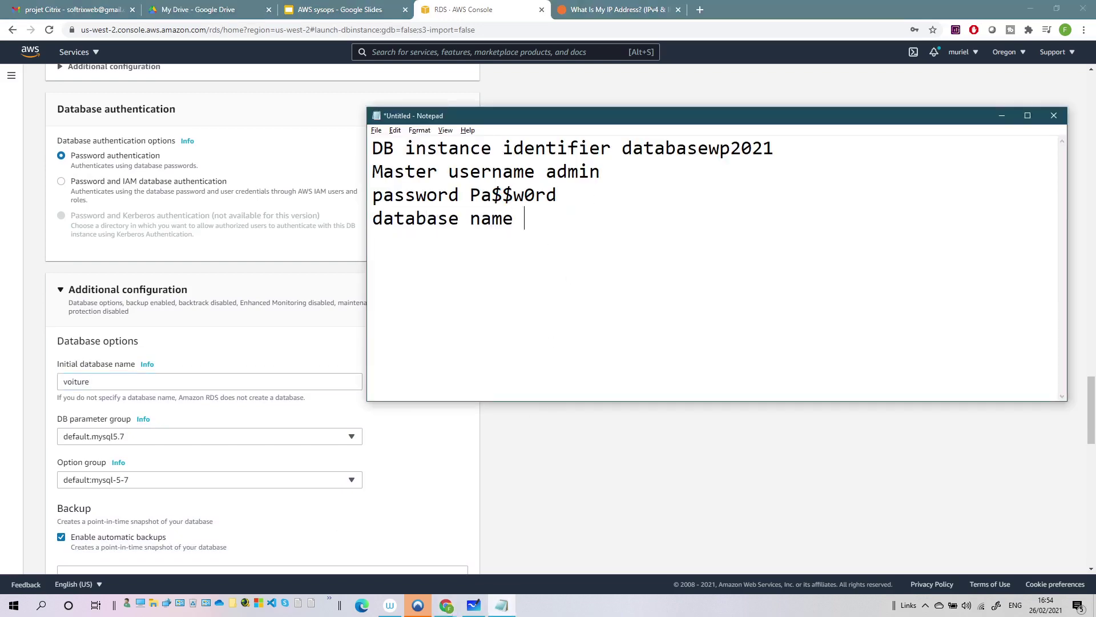
type("voiture")
key("Return")
- Set backup retention to 1 day and leave enhanced monitoring off
scroll(148, 419, "down", 4)
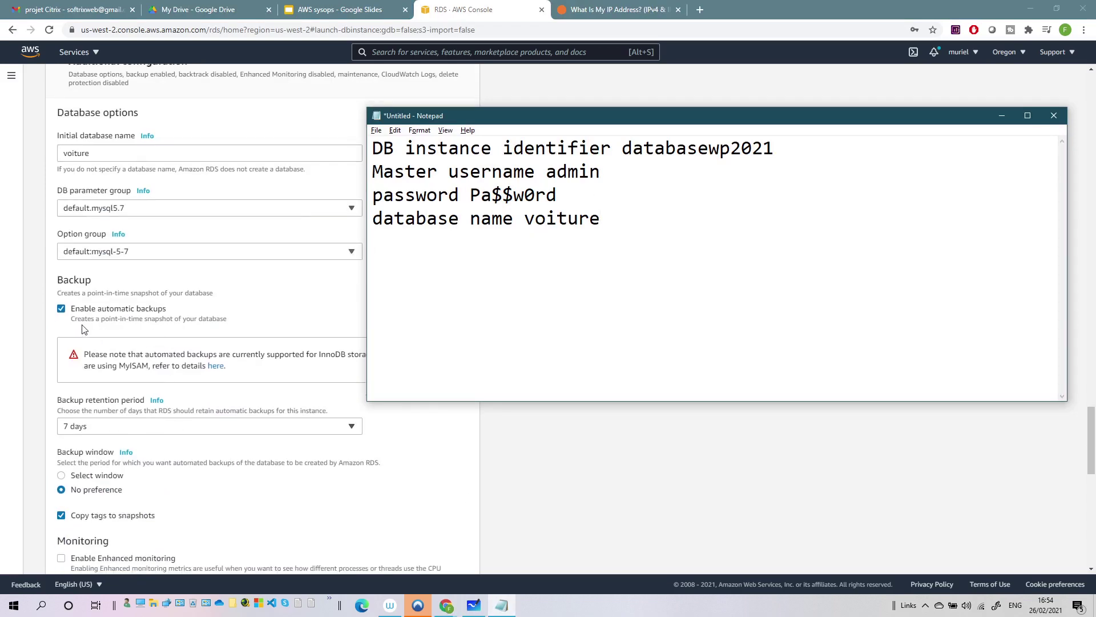
left_click(138, 429)
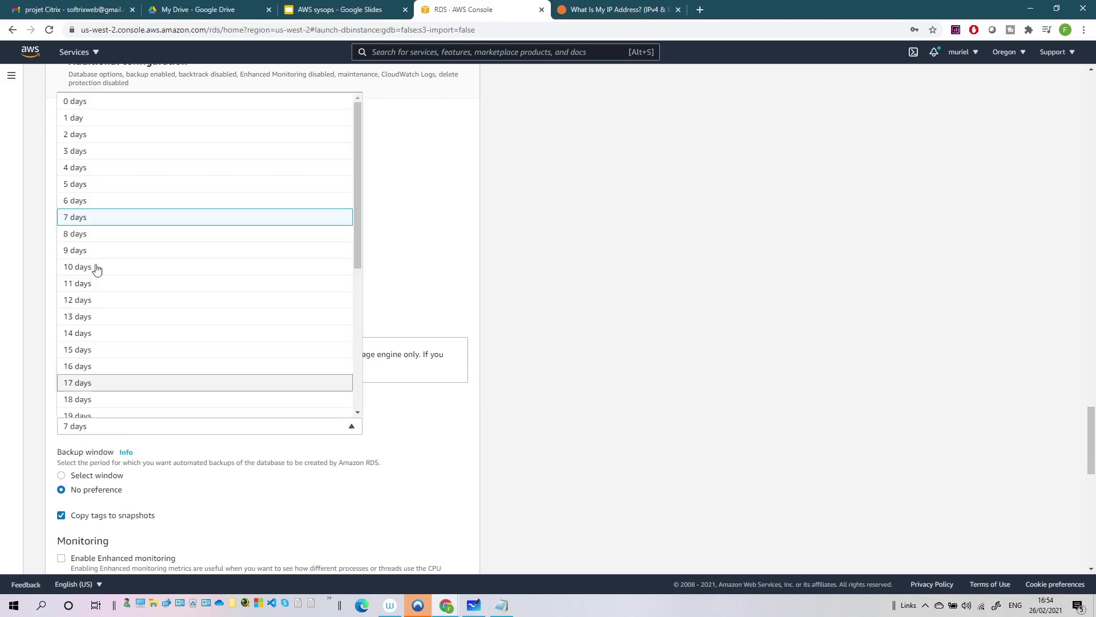
left_click(76, 117)
scroll(250, 498, "down", 4)
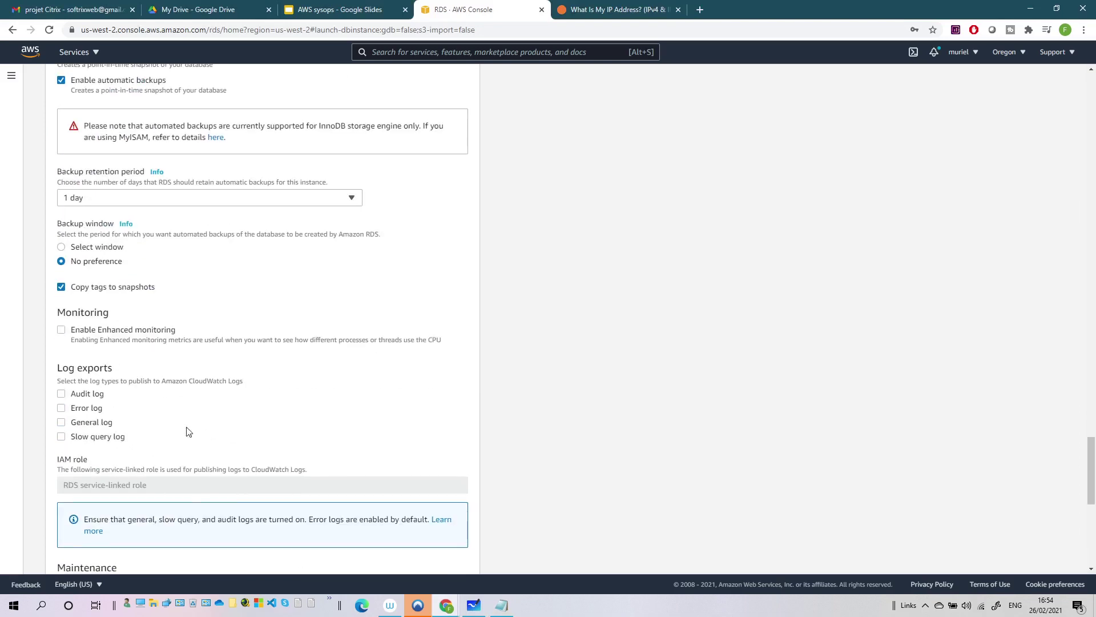
left_click(61, 330)
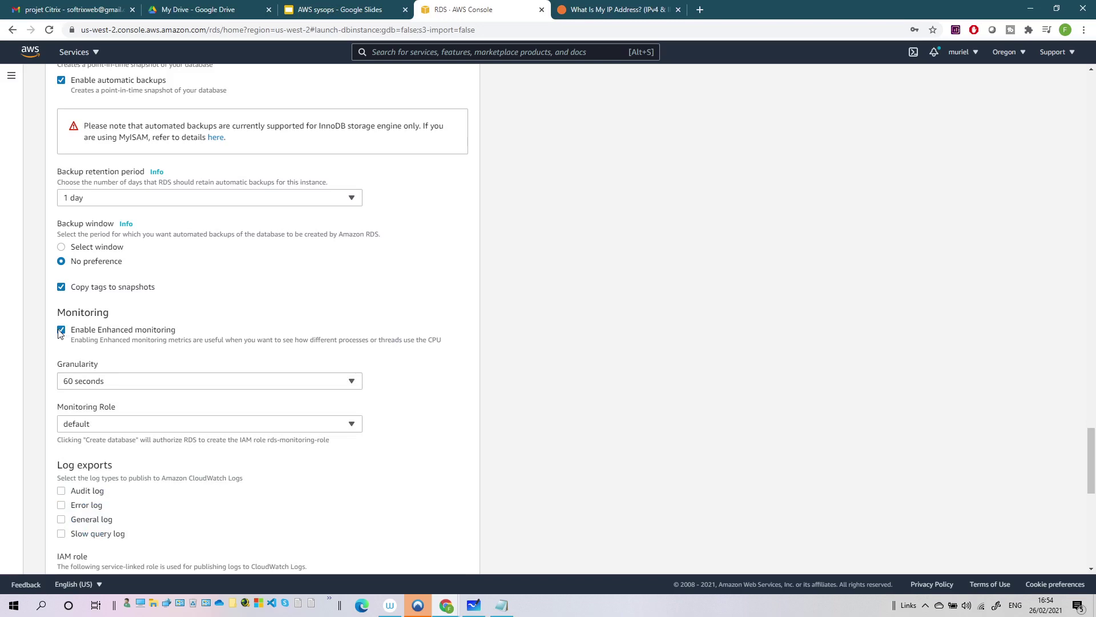
left_click(61, 330)
scroll(291, 346, "down", 4)
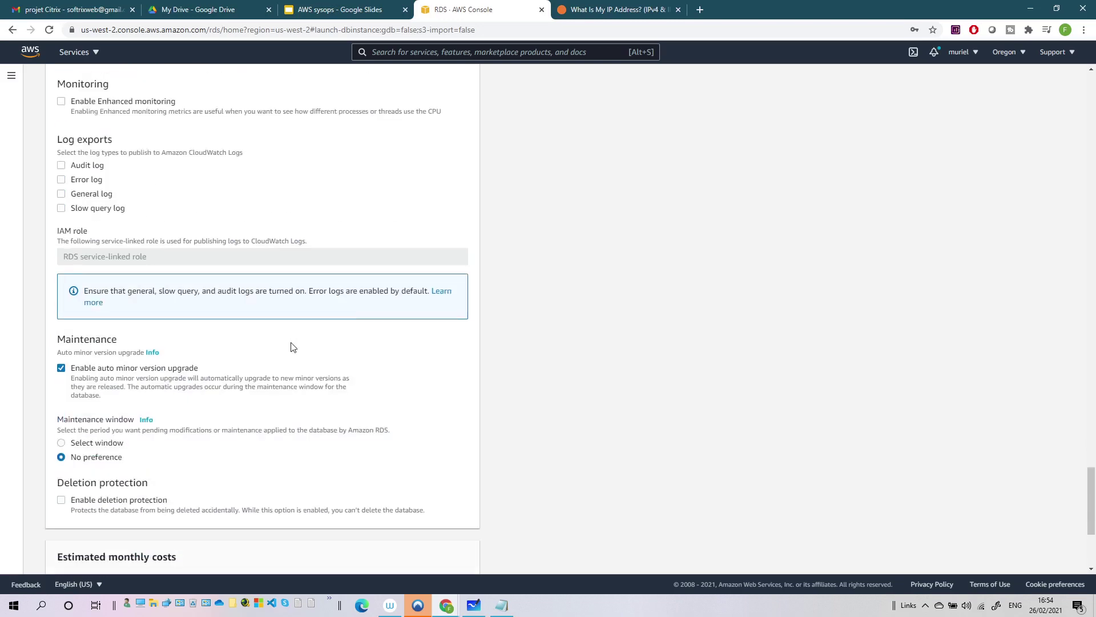
scroll(213, 401, "down", 4)
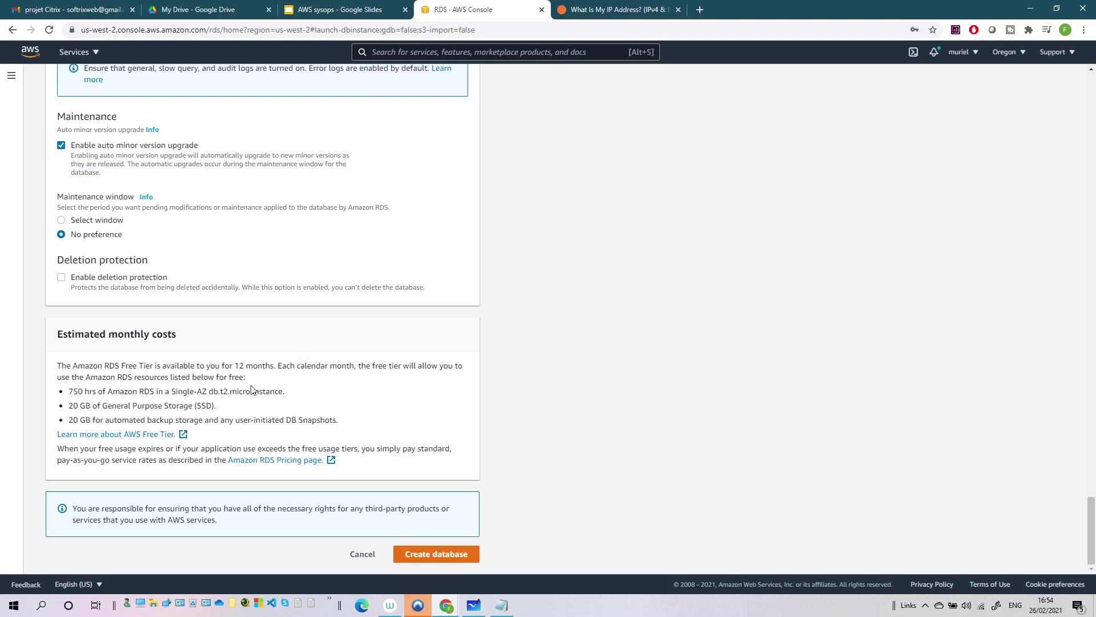
- Submit creation of the databasewp2021 database, then go to the console search bar
left_click(456, 557)
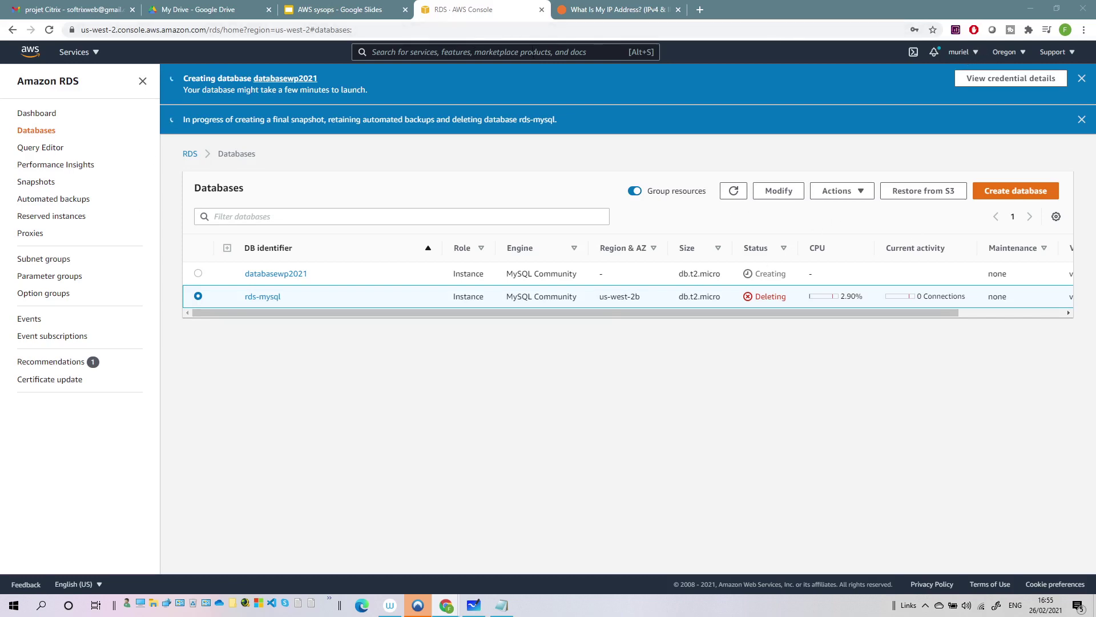
left_click(534, 52)
- Search ec2, open the EC2 dashboard, and expand the Launch instance options
type("ec2")
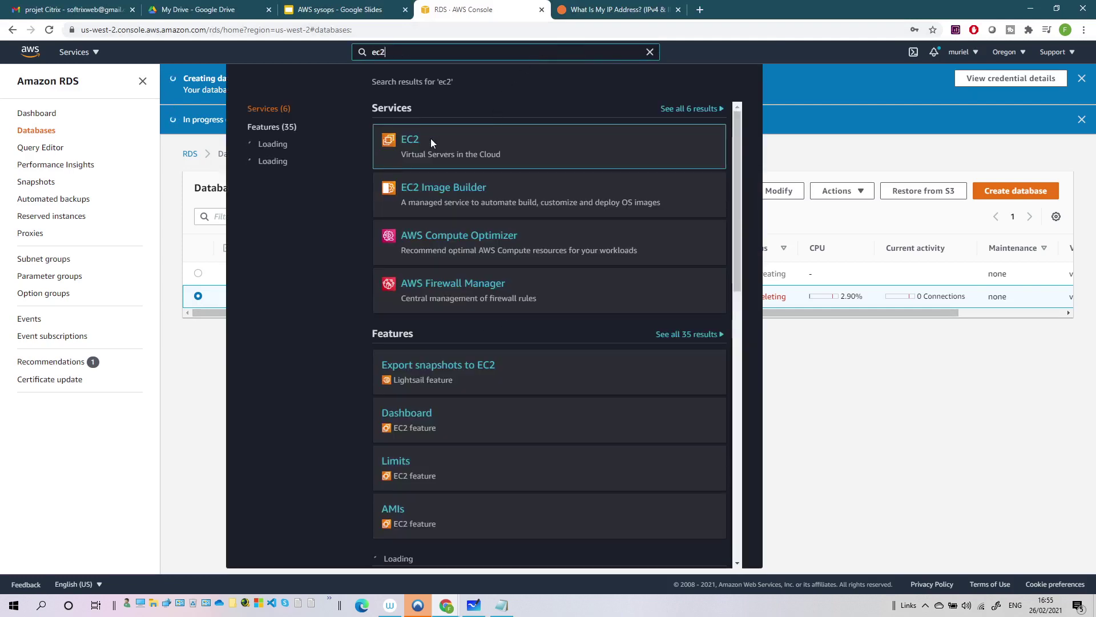
left_click(432, 143)
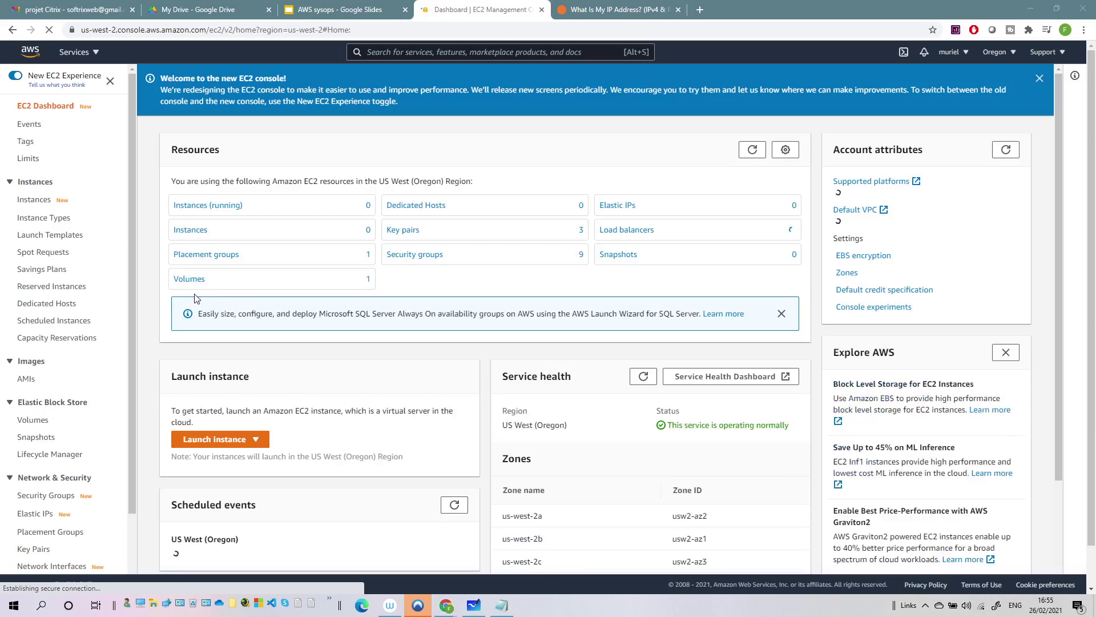
left_click(217, 438)
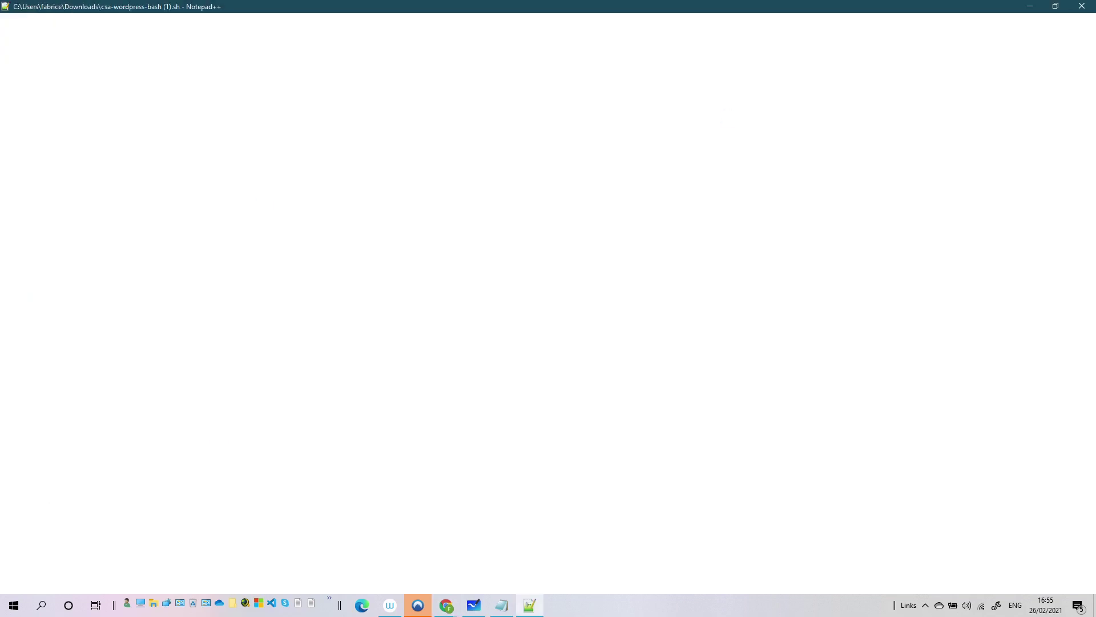
- Review the yum install, cd /var/www/html and httpd service lines of the script, then close Notepad++
double_click(294, 6)
left_click_drag(540, 33, 610, 71)
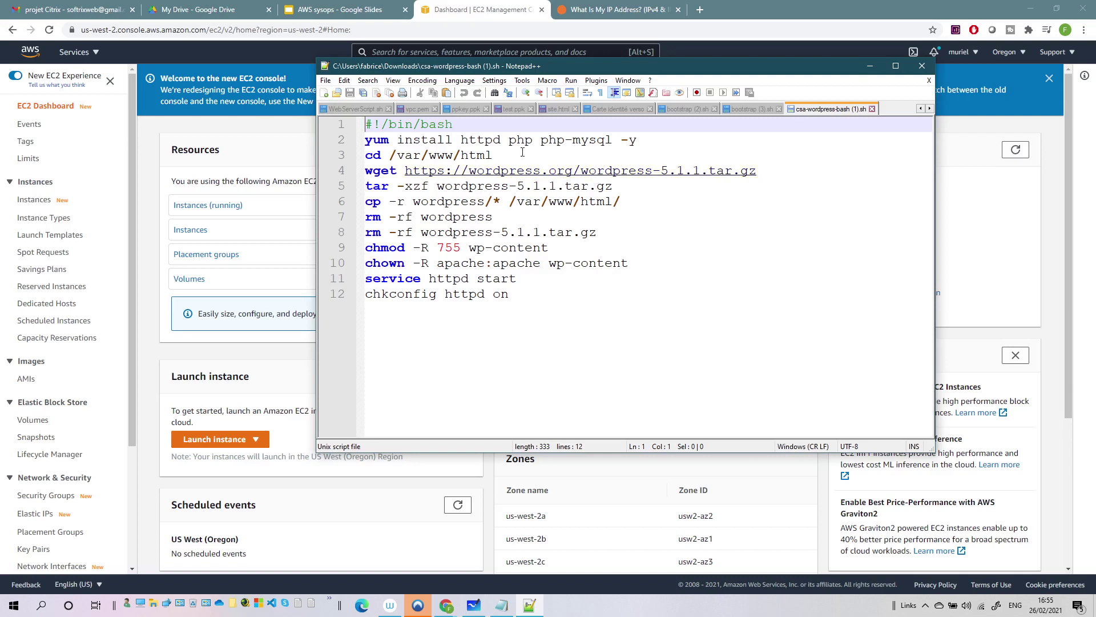
left_click(436, 140)
left_click(422, 155)
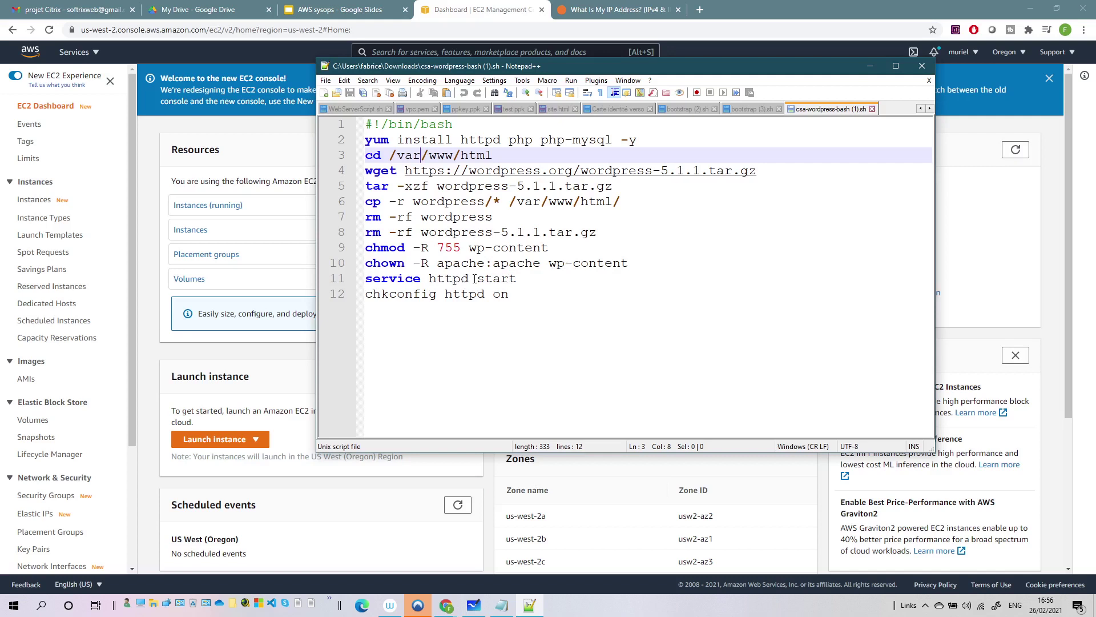
left_click_drag(445, 278, 488, 281)
left_click(519, 294)
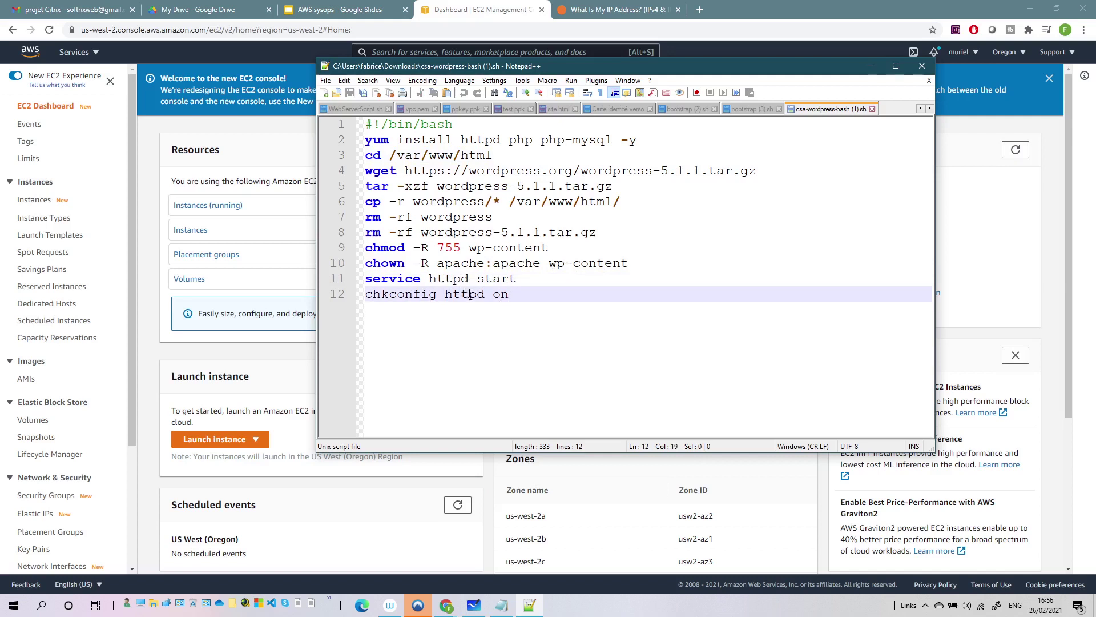
left_click_drag(462, 295, 482, 297)
left_click_drag(471, 143, 560, 141)
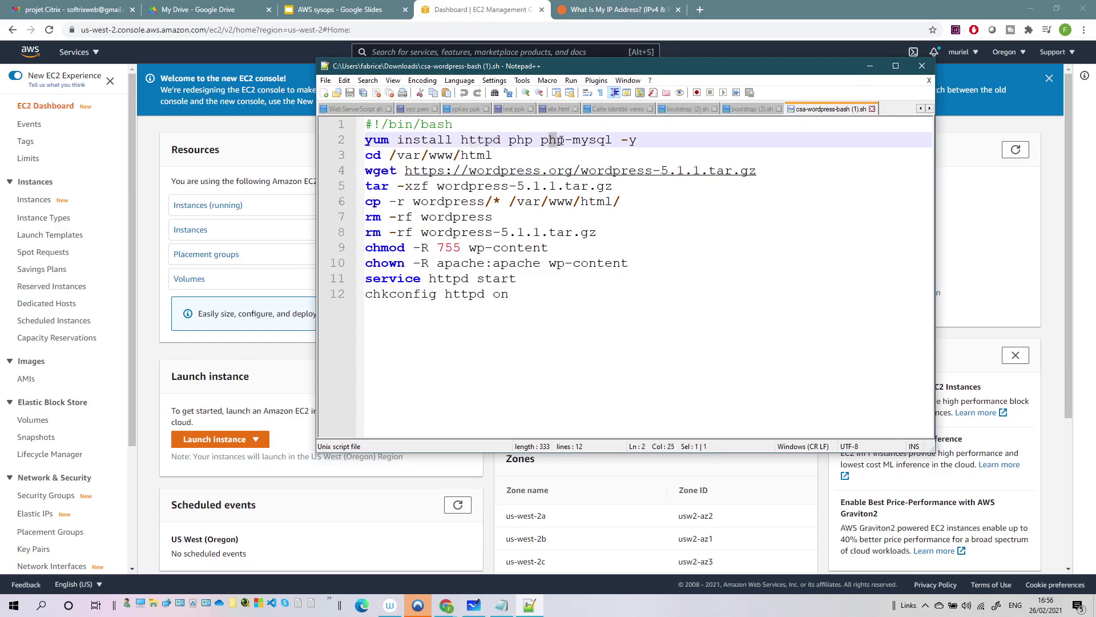
key("alt+F4")
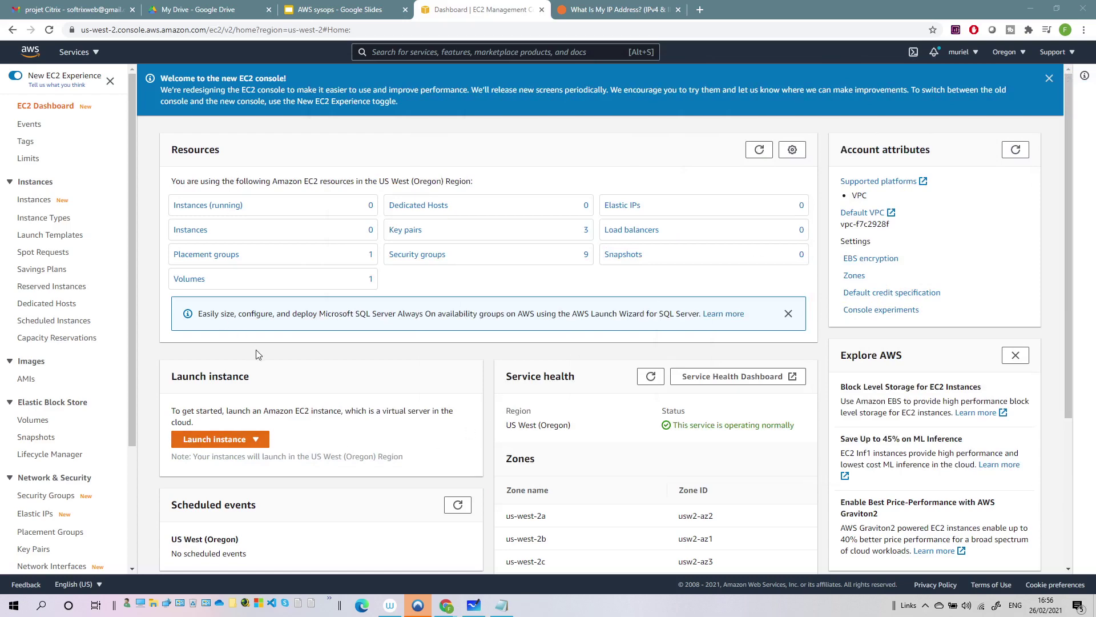
- Start an instance launch with the Amazon Linux 2 AMI on t2.micro
left_click(211, 439)
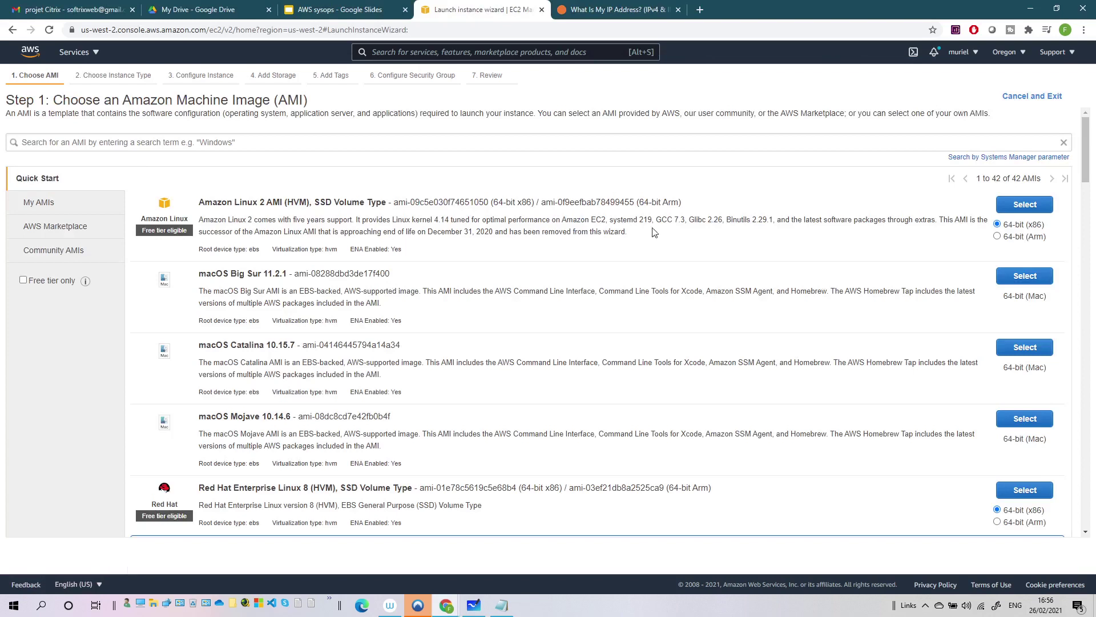
left_click(1034, 206)
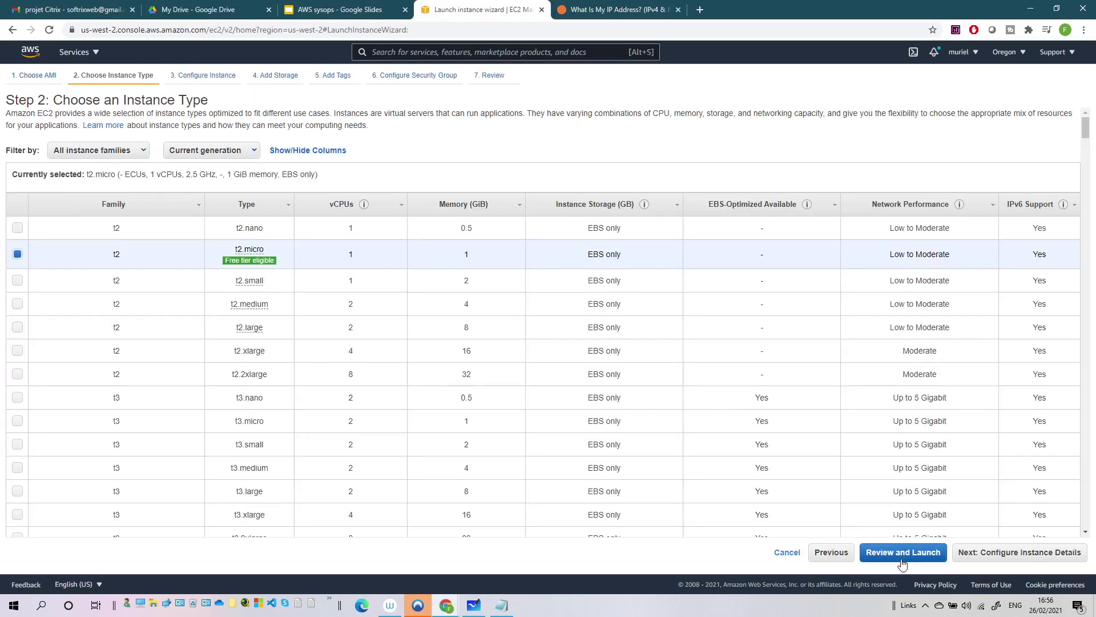
left_click(1002, 555)
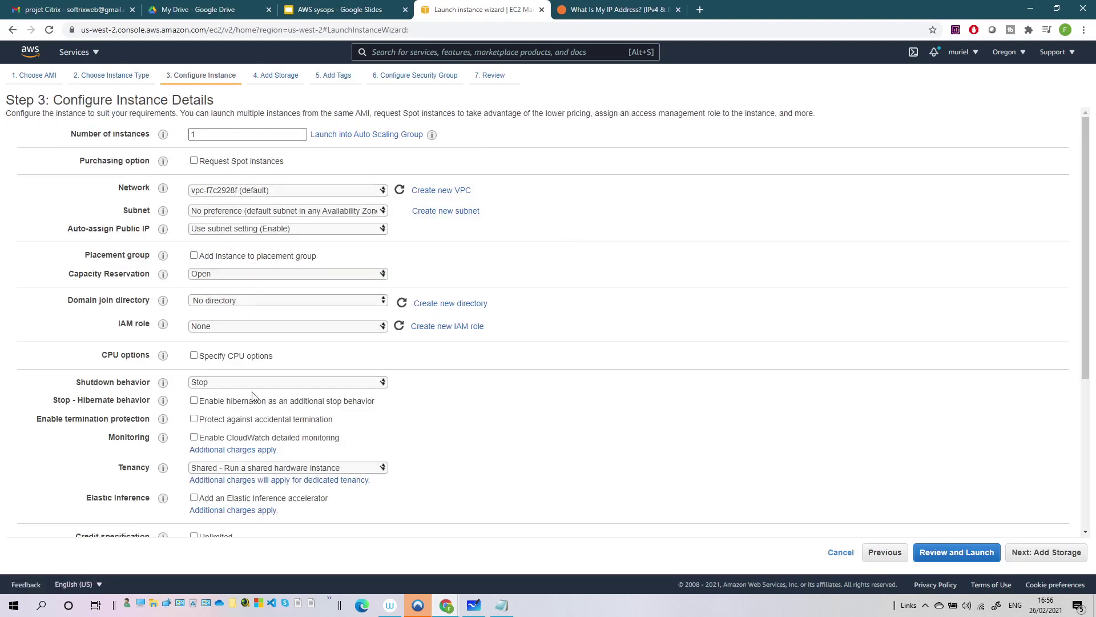
- Paste the WordPress install script as the instance's user data
scroll(253, 397, "down", 4)
left_click(230, 475)
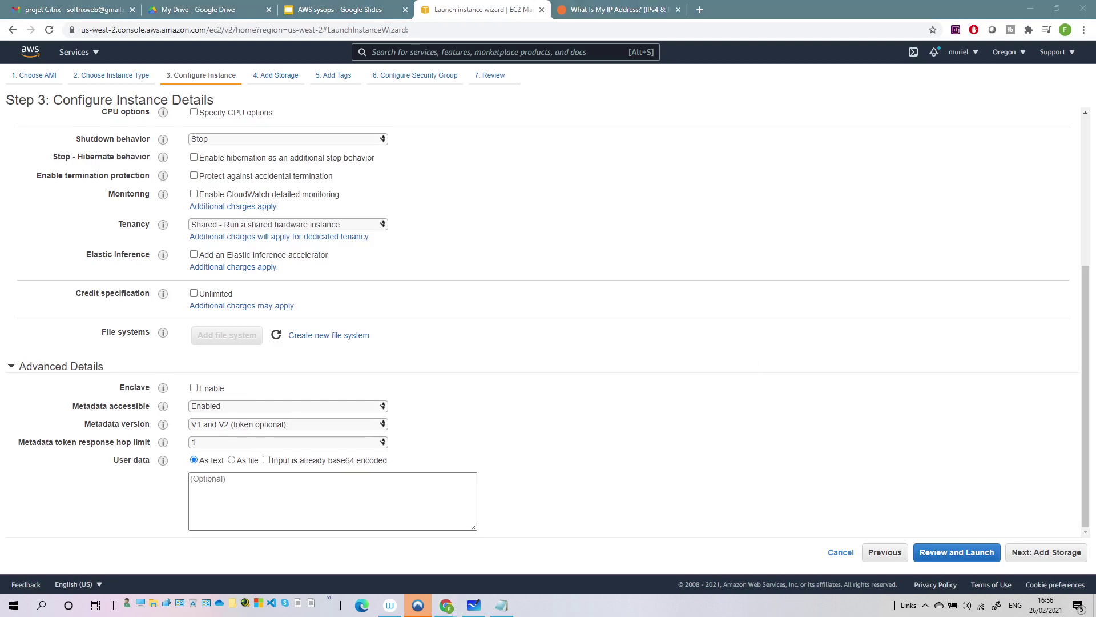
left_click(272, 495)
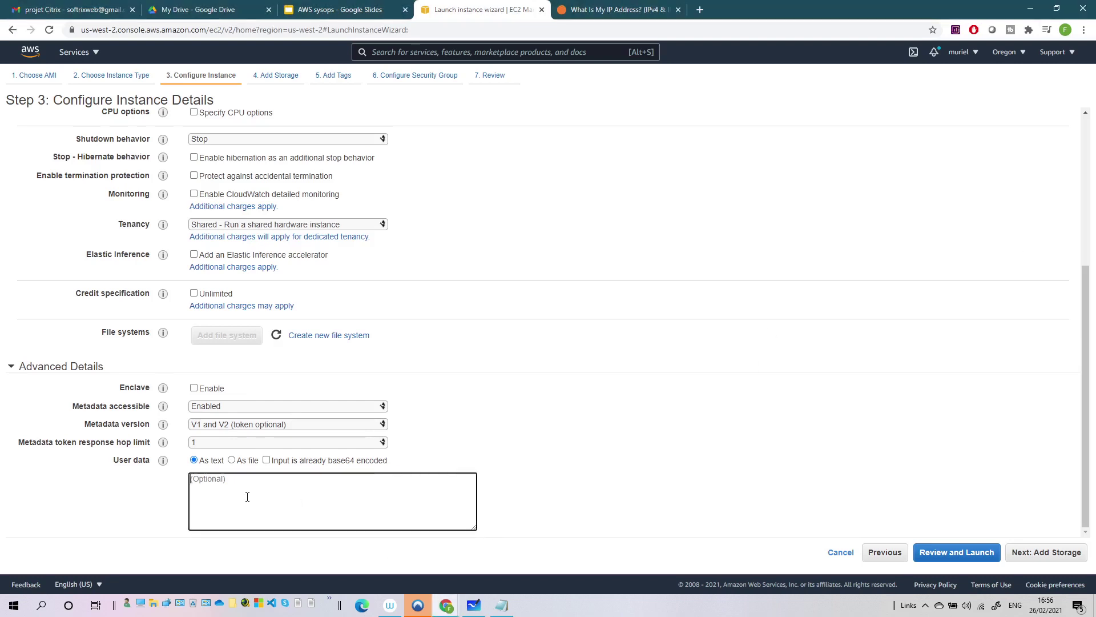
key("ctrl+v")
scroll(276, 494, "up", 3)
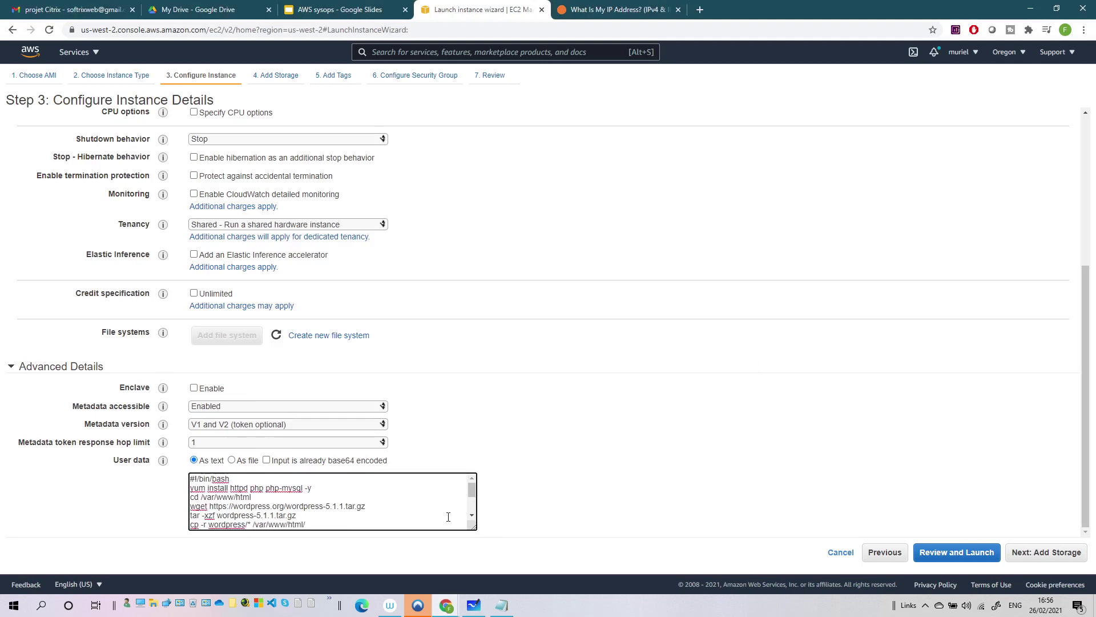
left_click_drag(475, 528, 573, 580)
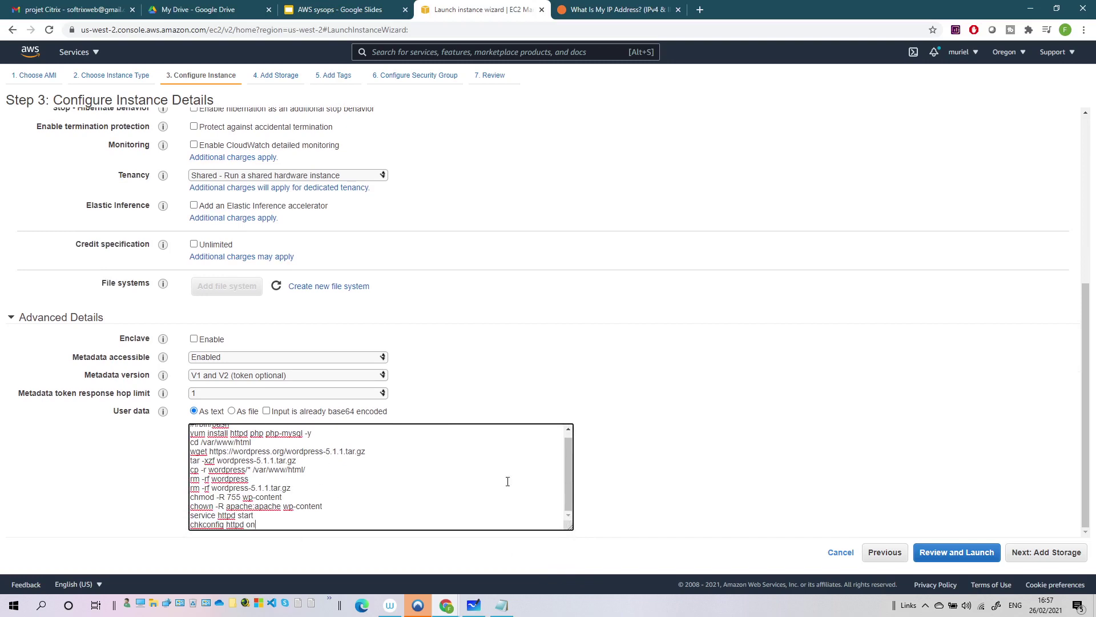
left_click(1046, 556)
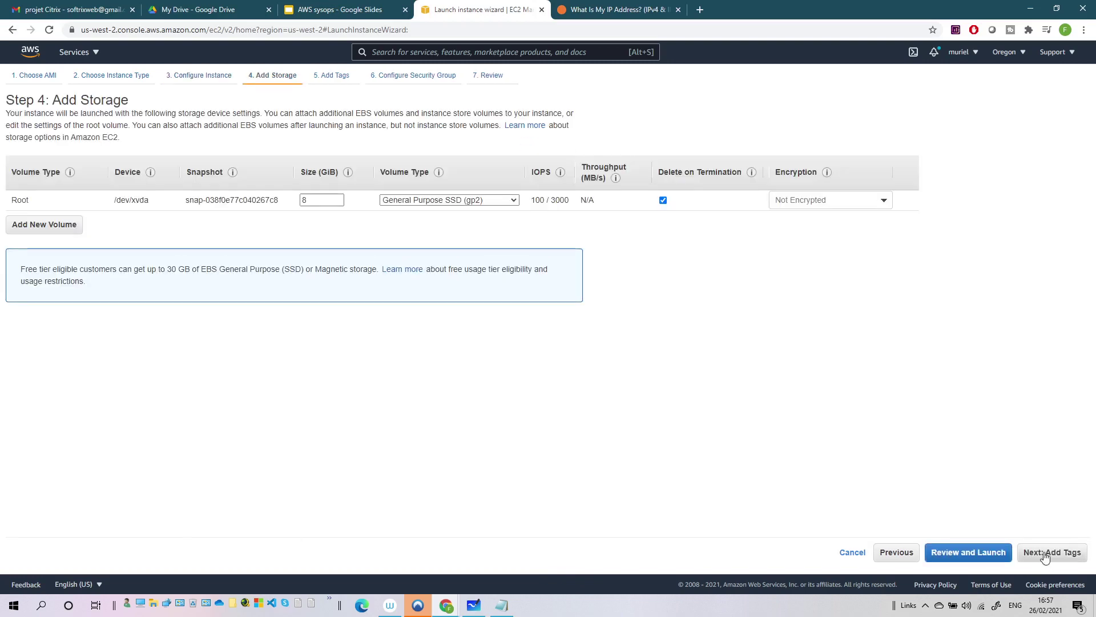
- Keep the default 8 GiB storage and add no tags
left_click(1047, 557)
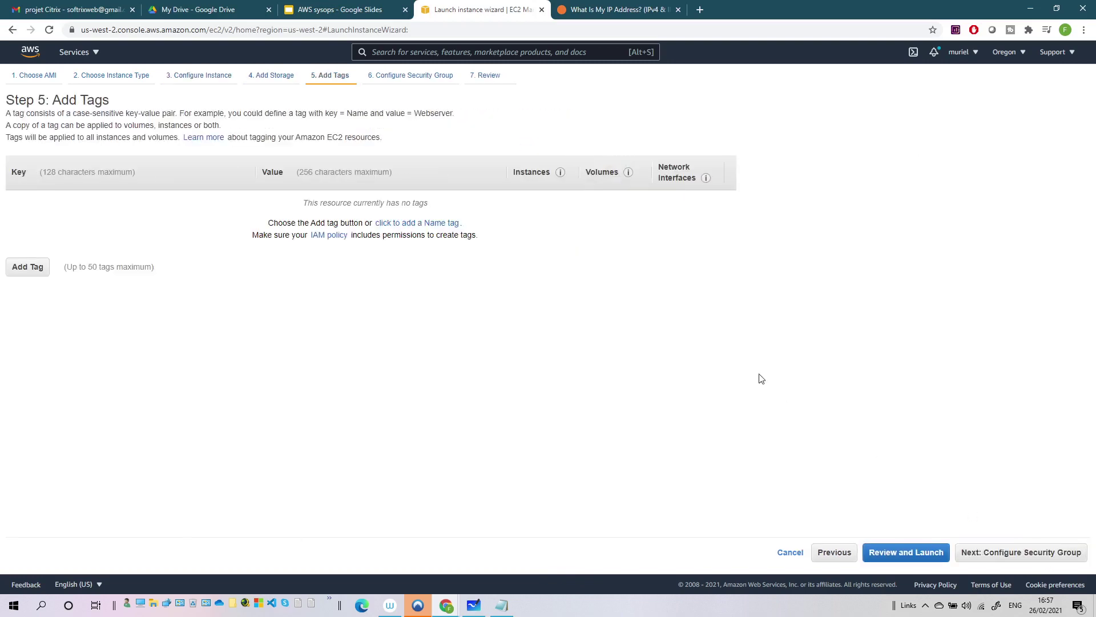
left_click(989, 553)
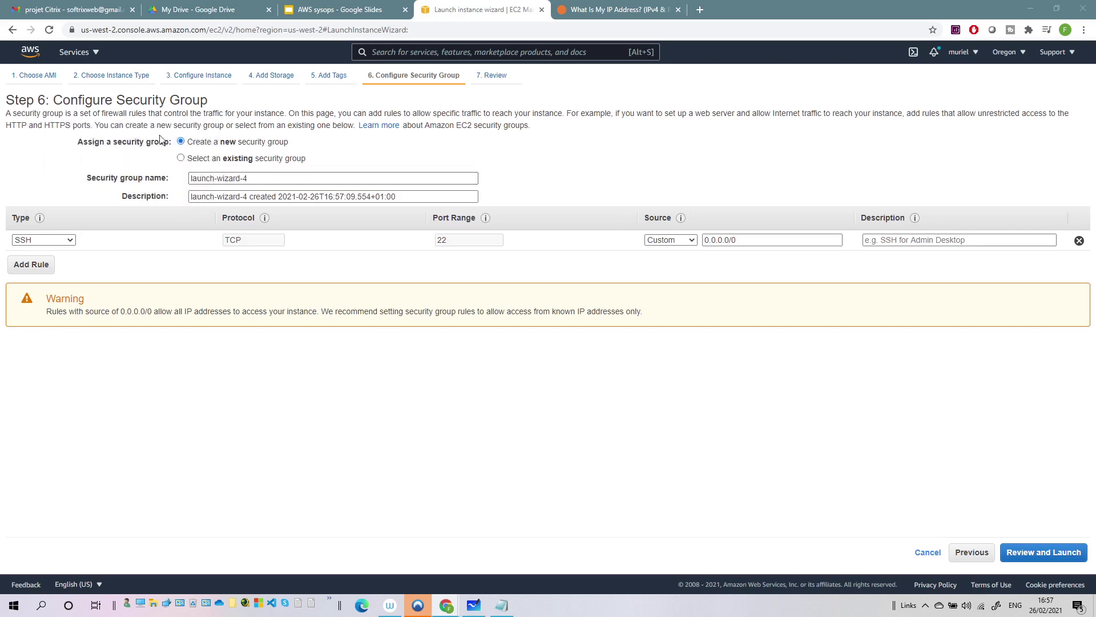
left_click_drag(109, 105, 173, 106)
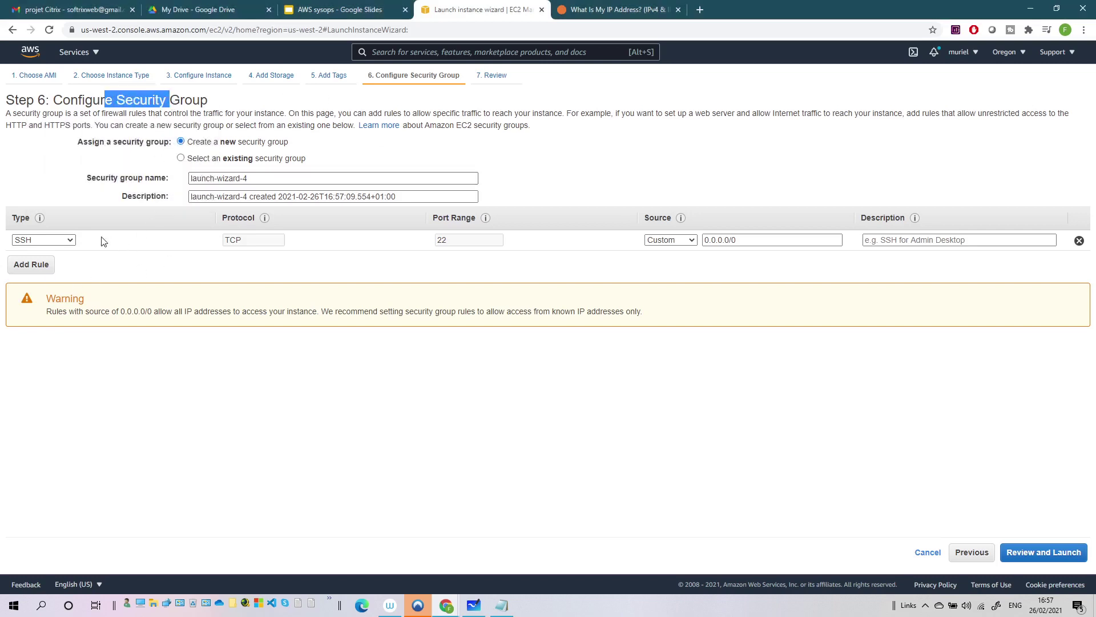
- Add an MS SQL inbound rule on port 1433 from Anywhere and review the launch
left_click(32, 266)
left_click(66, 261)
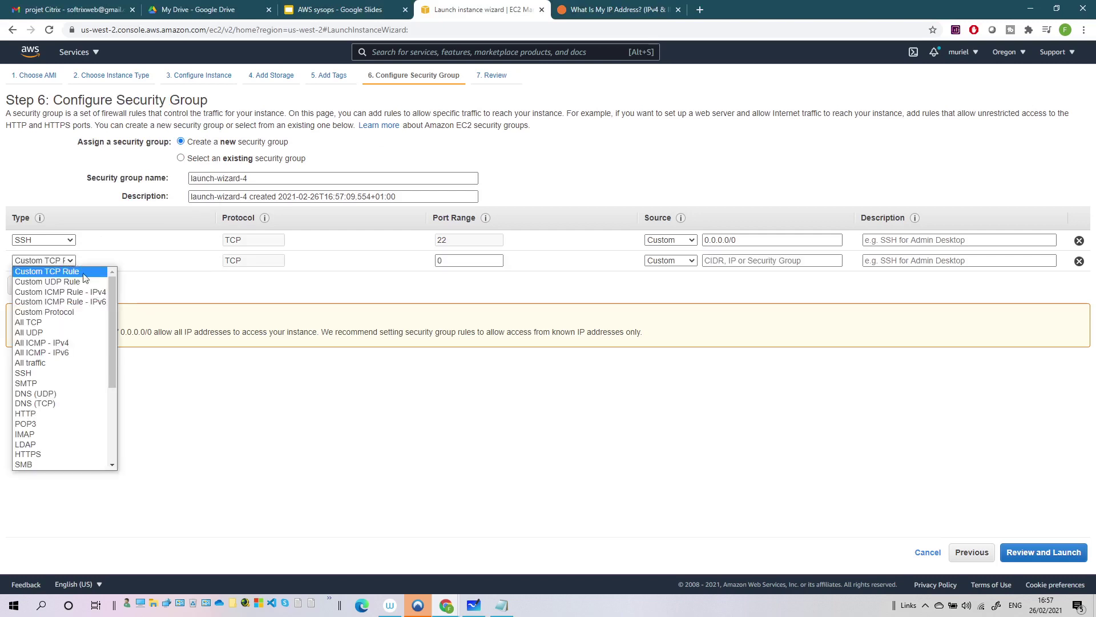
scroll(45, 457, "down", 1)
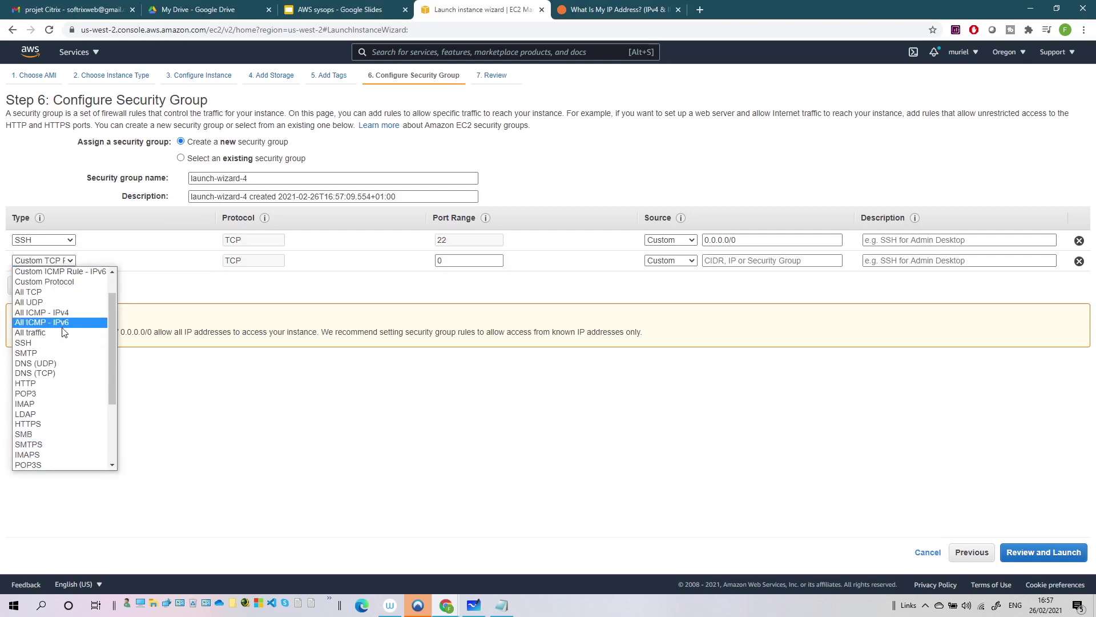
scroll(63, 332, "down", 3)
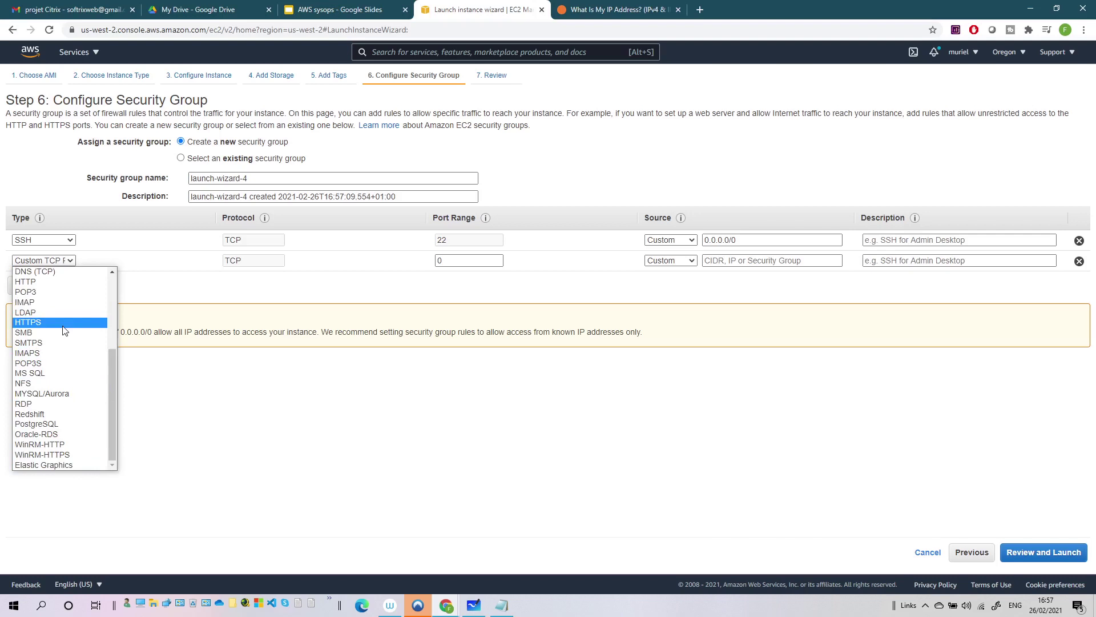
left_click(49, 373)
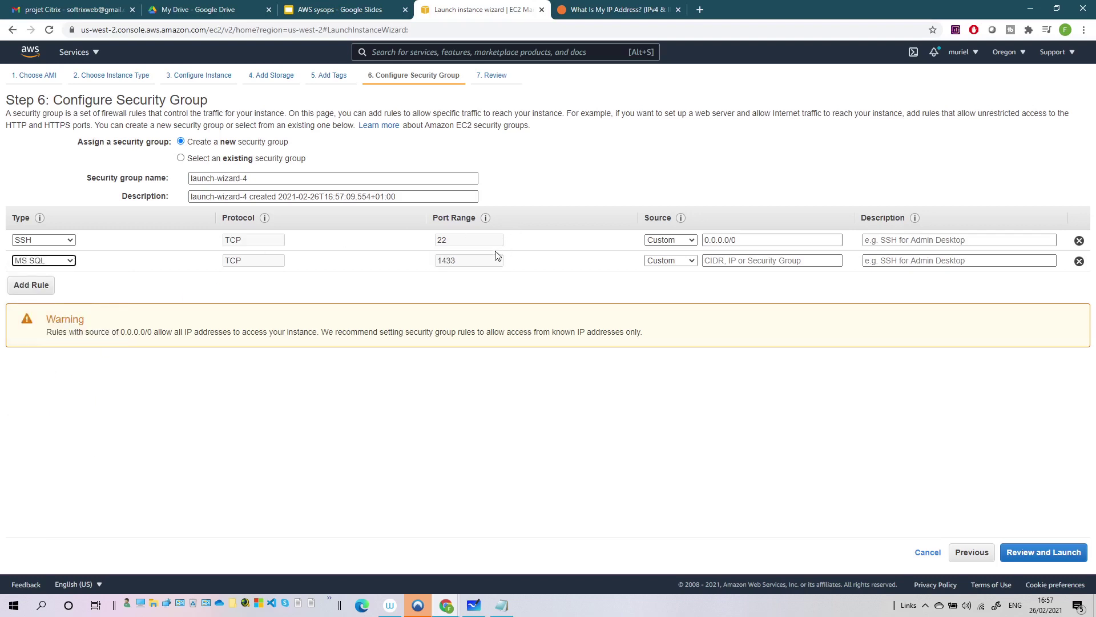
left_click(686, 261)
left_click(679, 281)
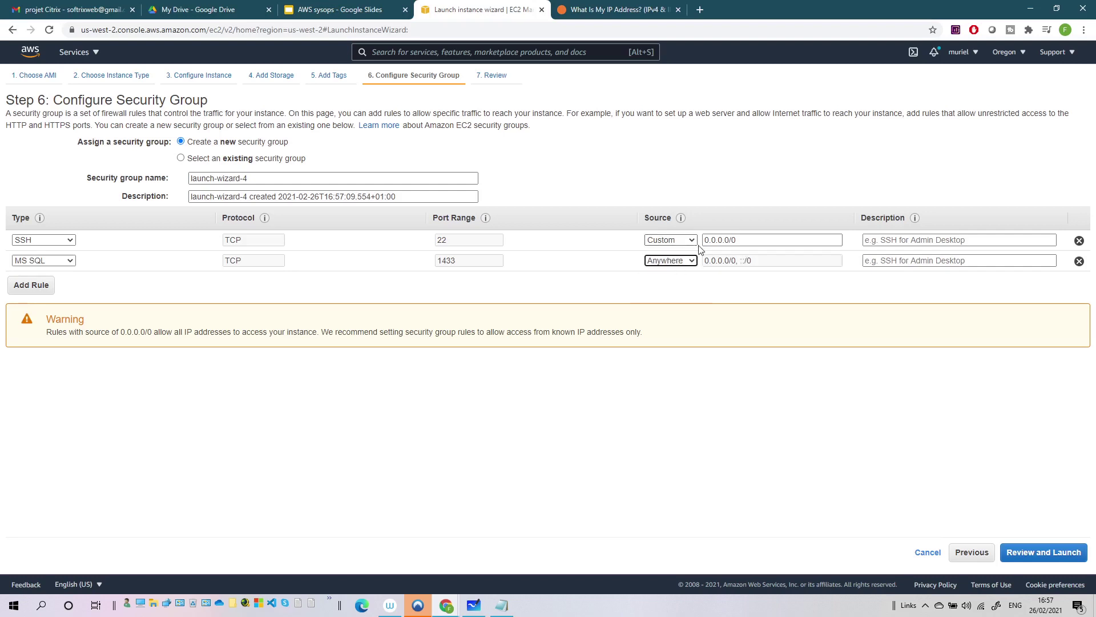
left_click(1054, 558)
scroll(485, 286, "down", 1)
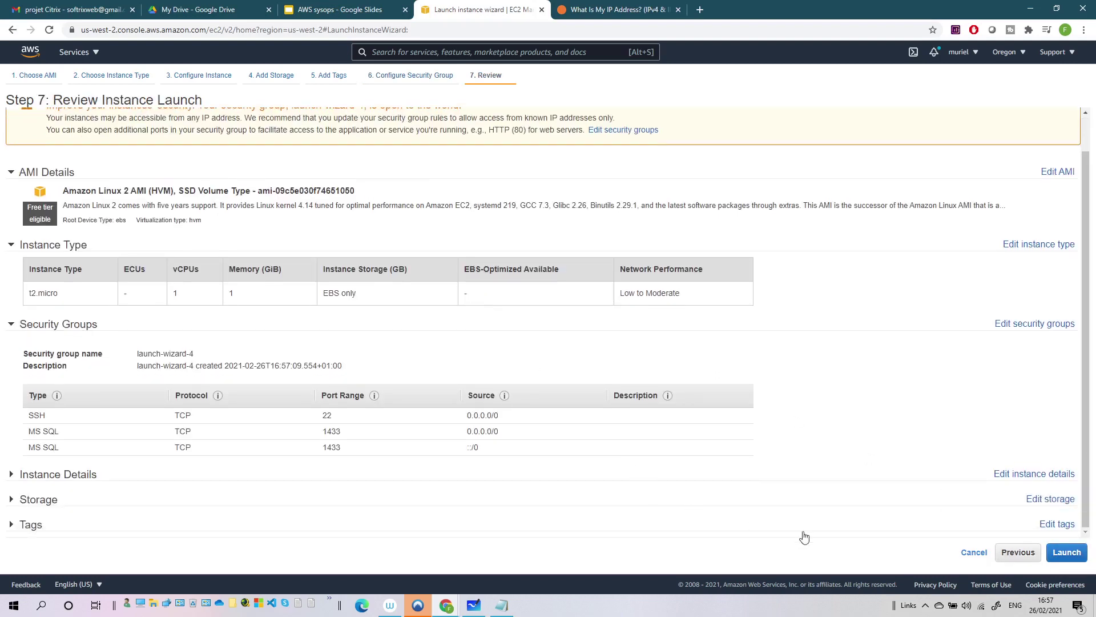
- Launch the t2.micro instance with the efsdemo key pair and view it in the instances list
left_click(1066, 552)
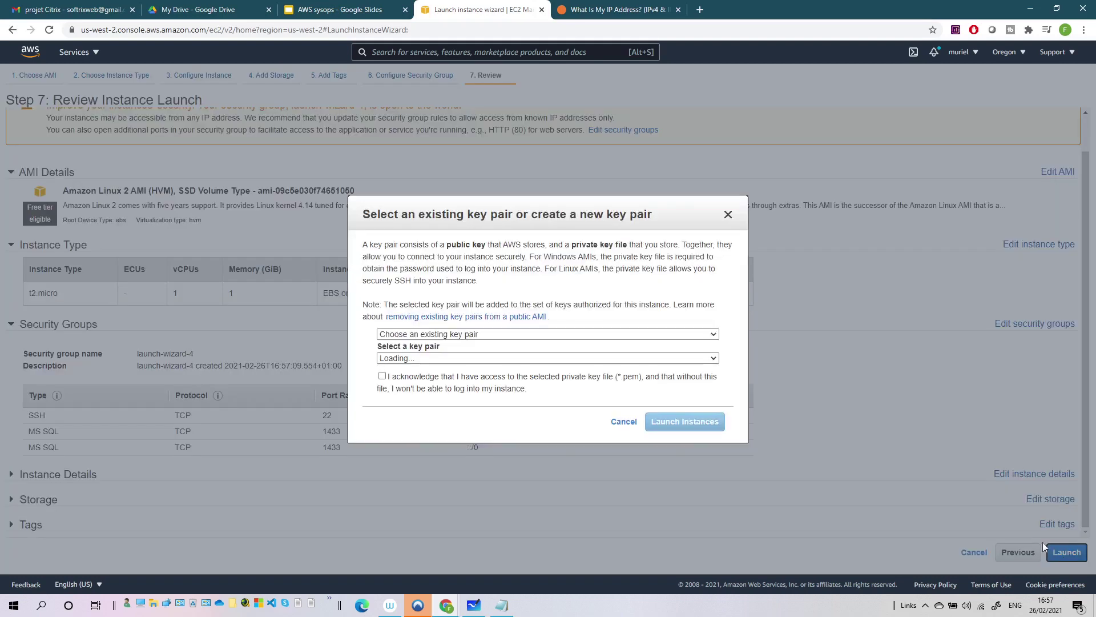
left_click(382, 375)
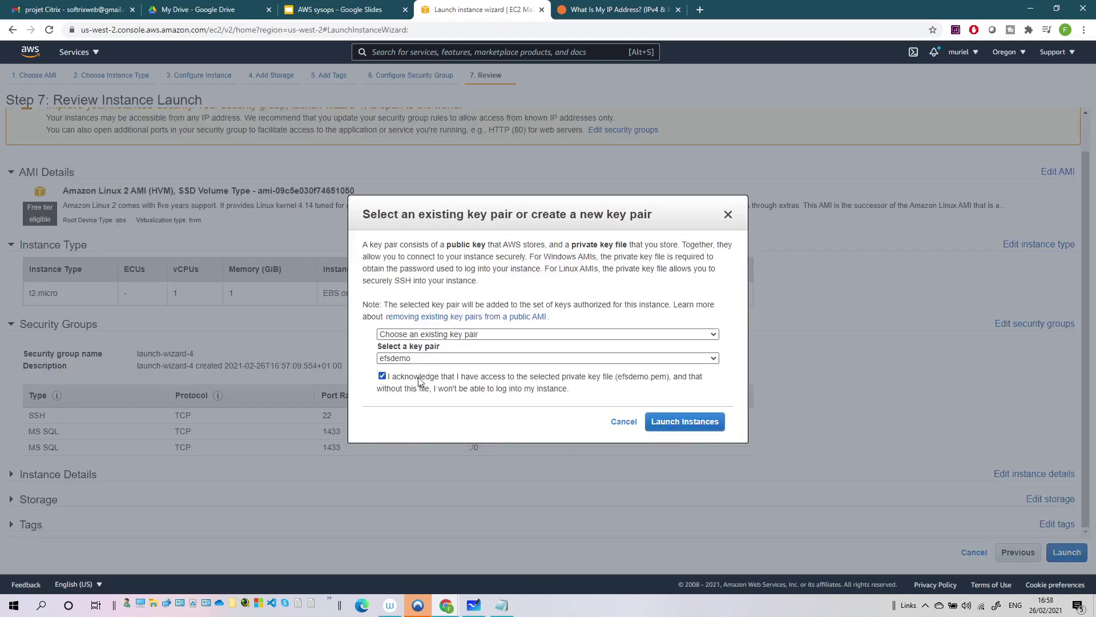
left_click(686, 423)
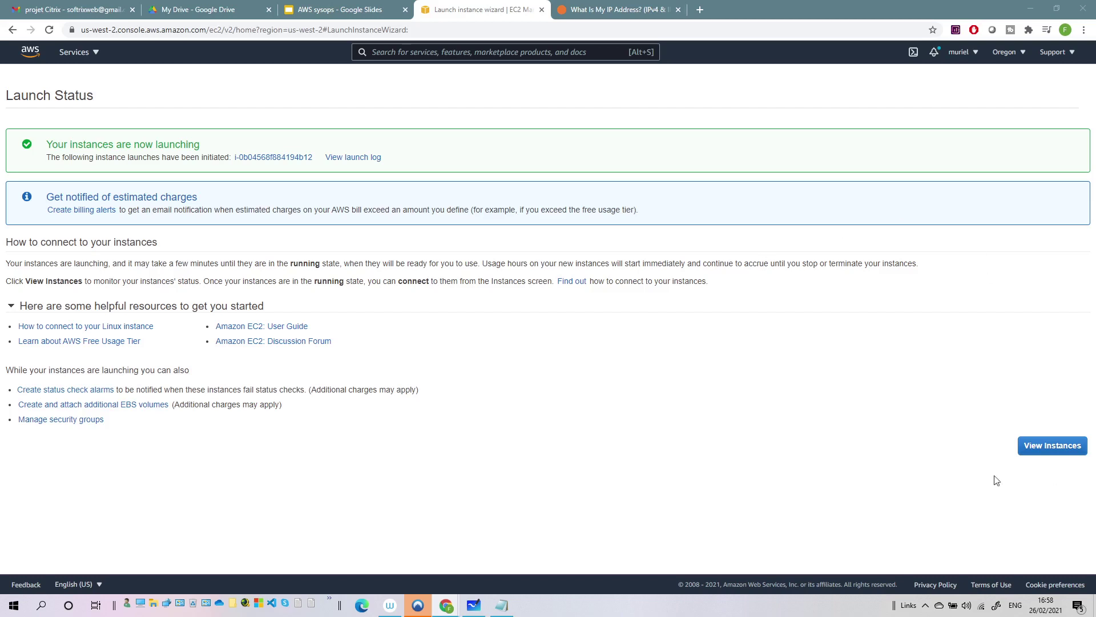
left_click(1024, 449)
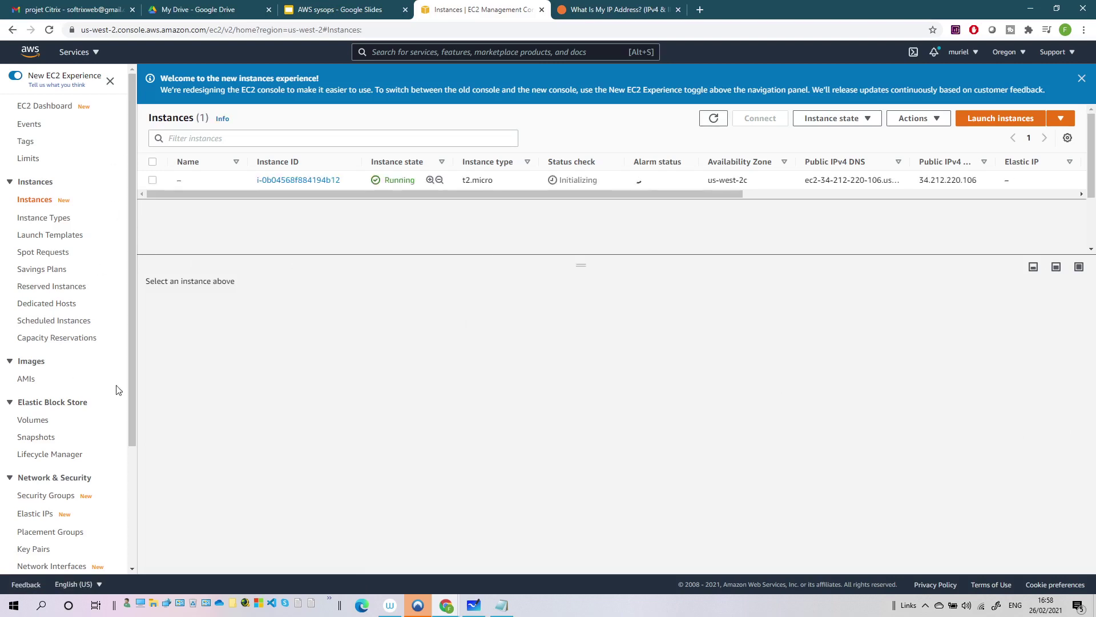
- Review the sgrdswp group's inbound rules, then view the instance's launch-wizard-4 security details
left_click(57, 496)
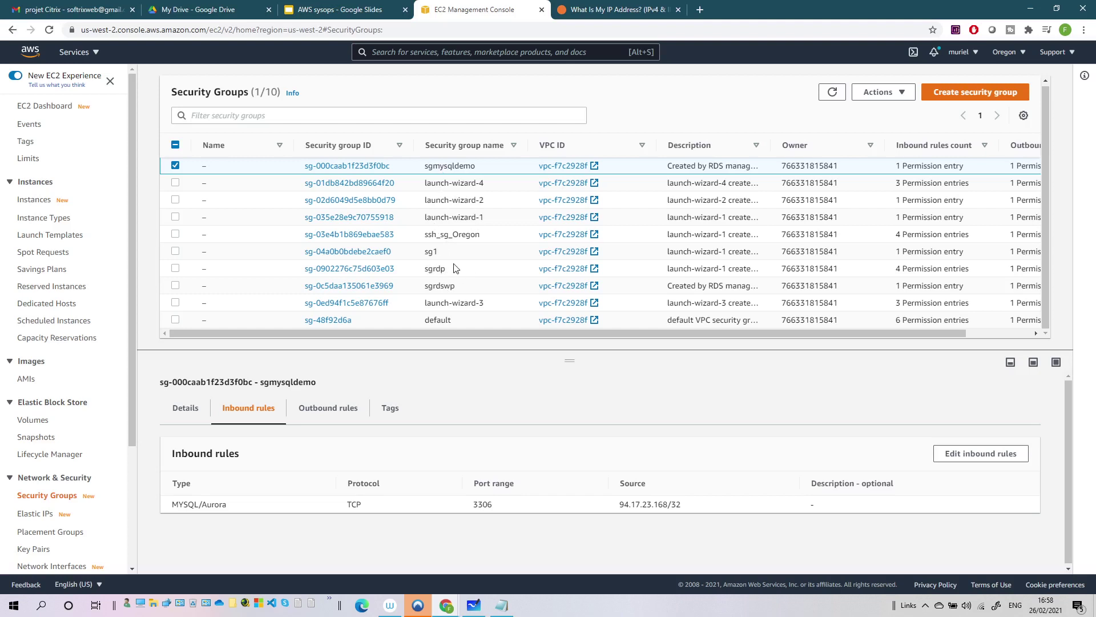
left_click(435, 283)
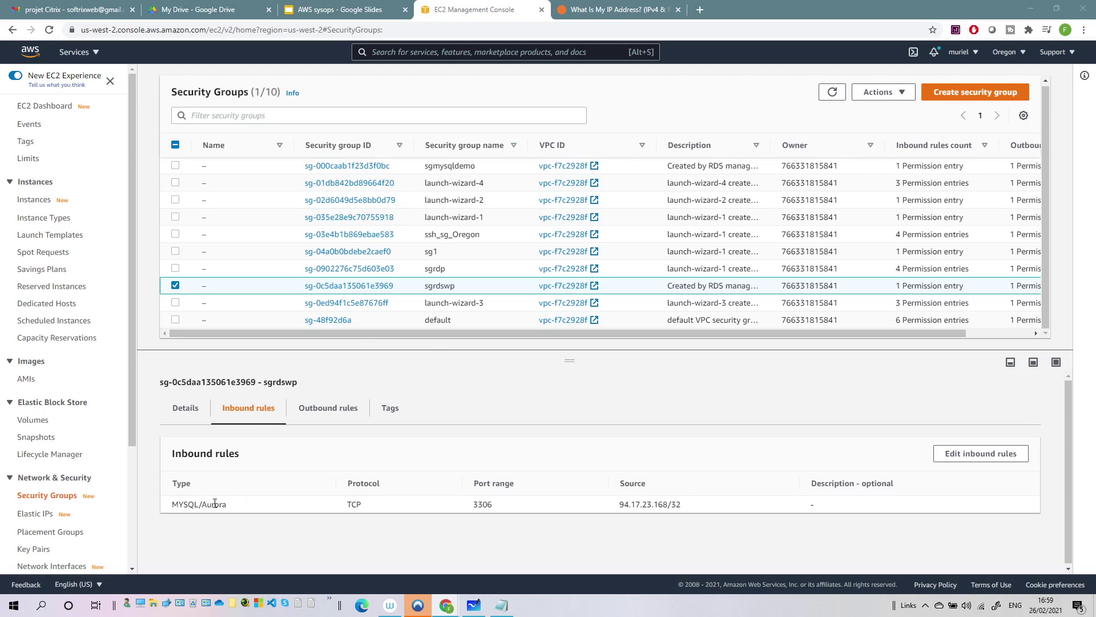
left_click(980, 453)
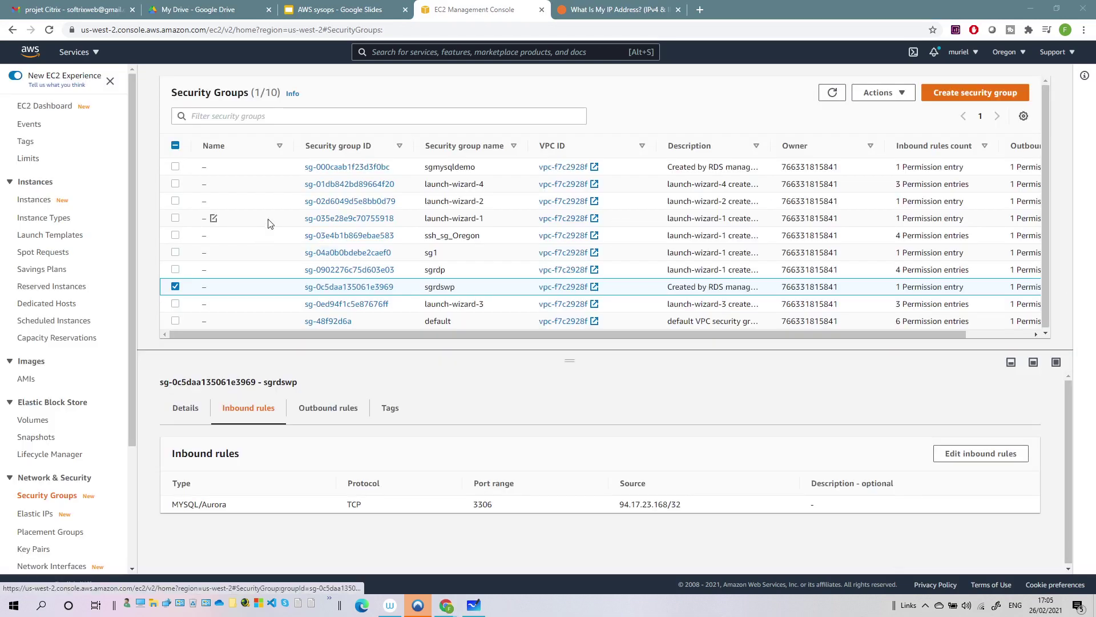
left_click(33, 205)
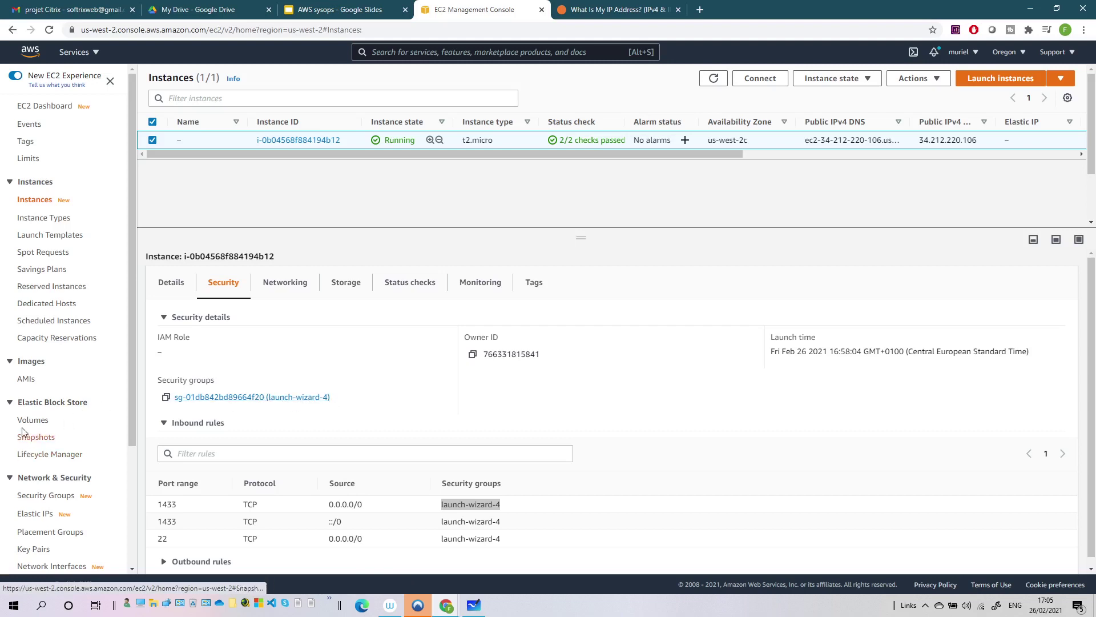
- Rename launch-wizard-4 to webwp, copy its group ID, and open the sgrdswp group's details
left_click(42, 500)
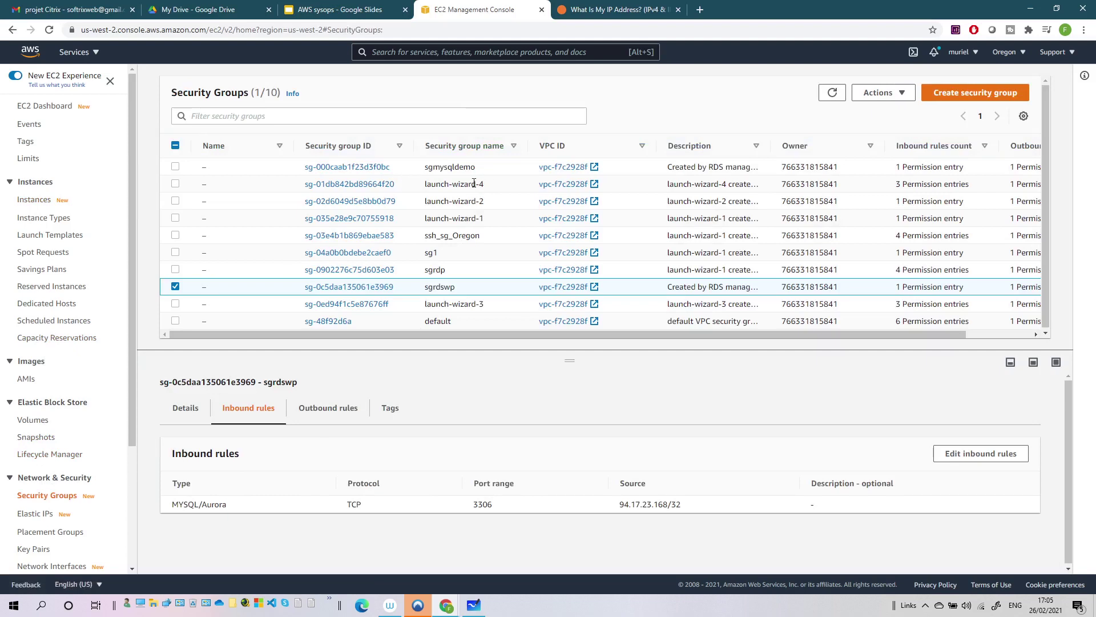
left_click(214, 185)
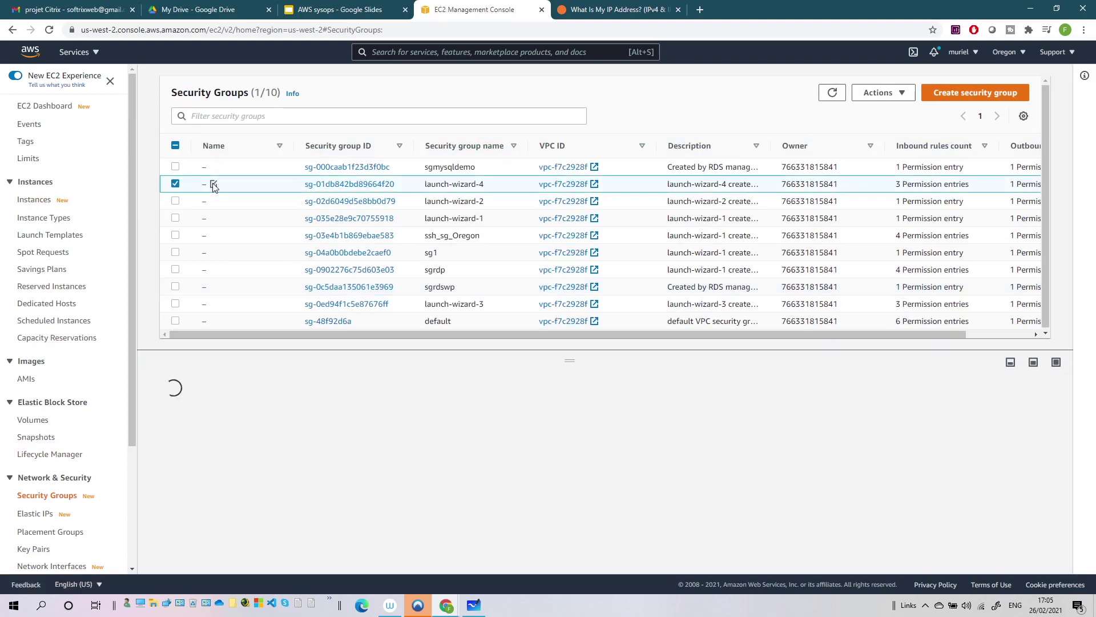
left_click(213, 184)
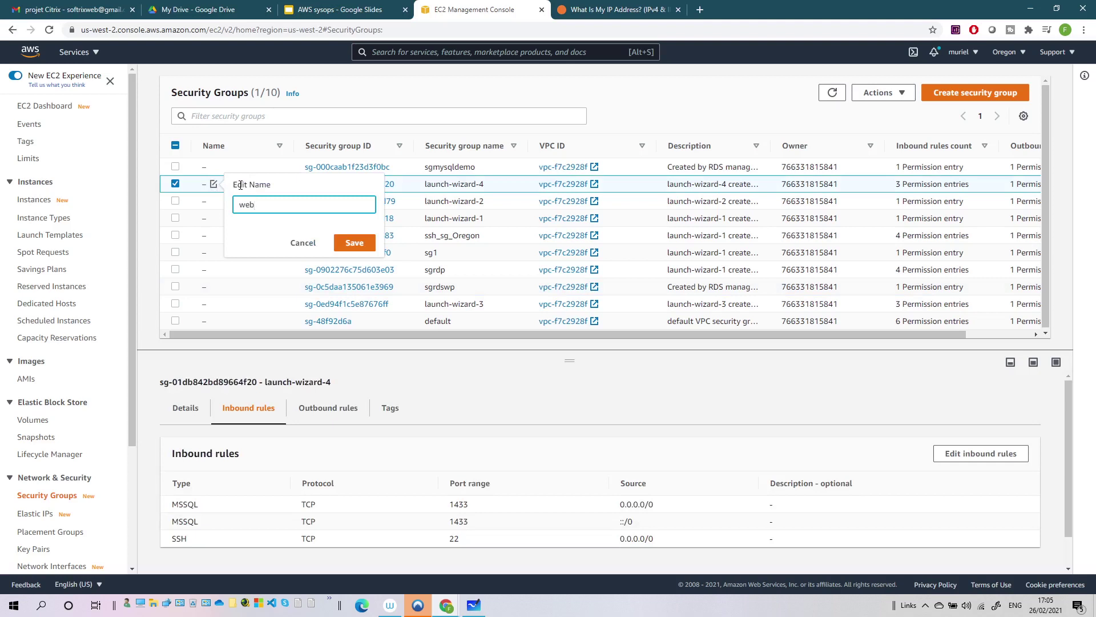
type("webwp")
key("Return")
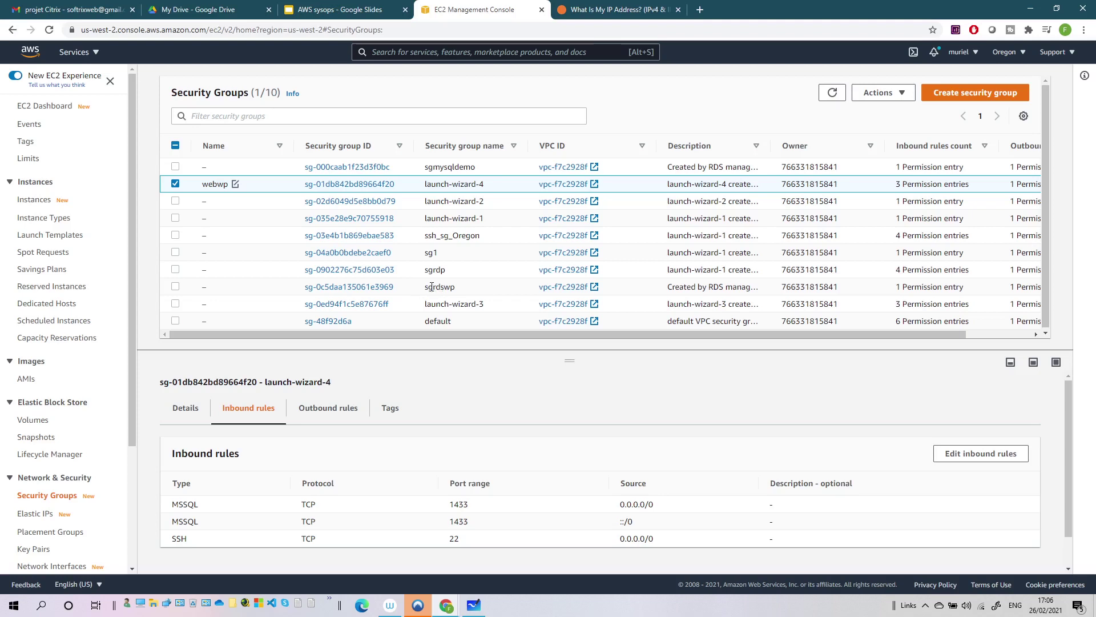
left_click_drag(403, 185, 304, 185)
key("ctrl+c")
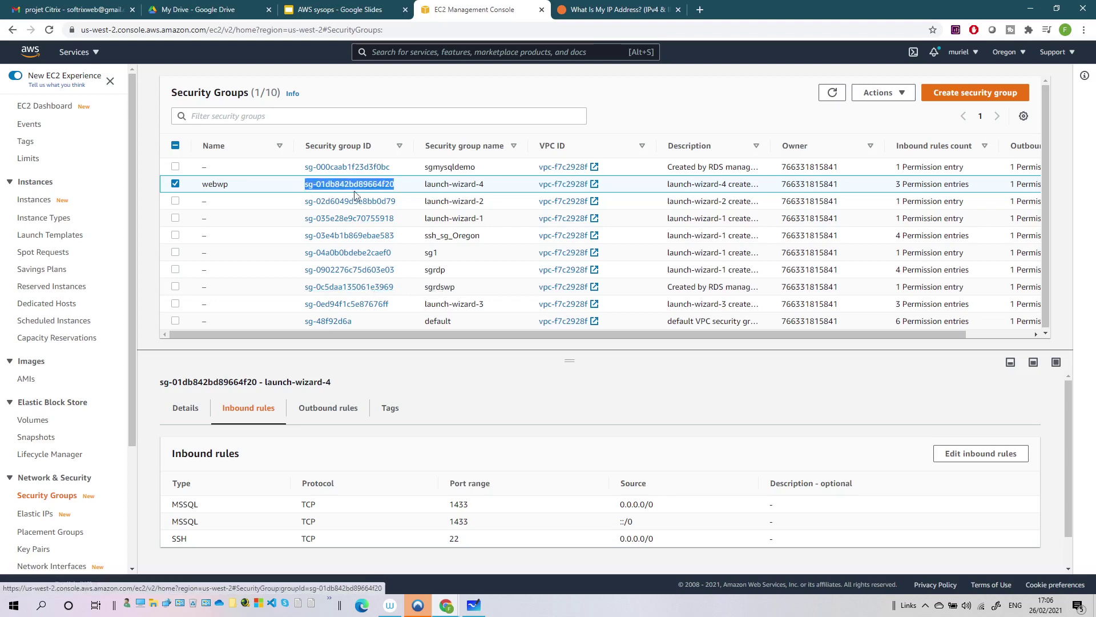
left_click(379, 287)
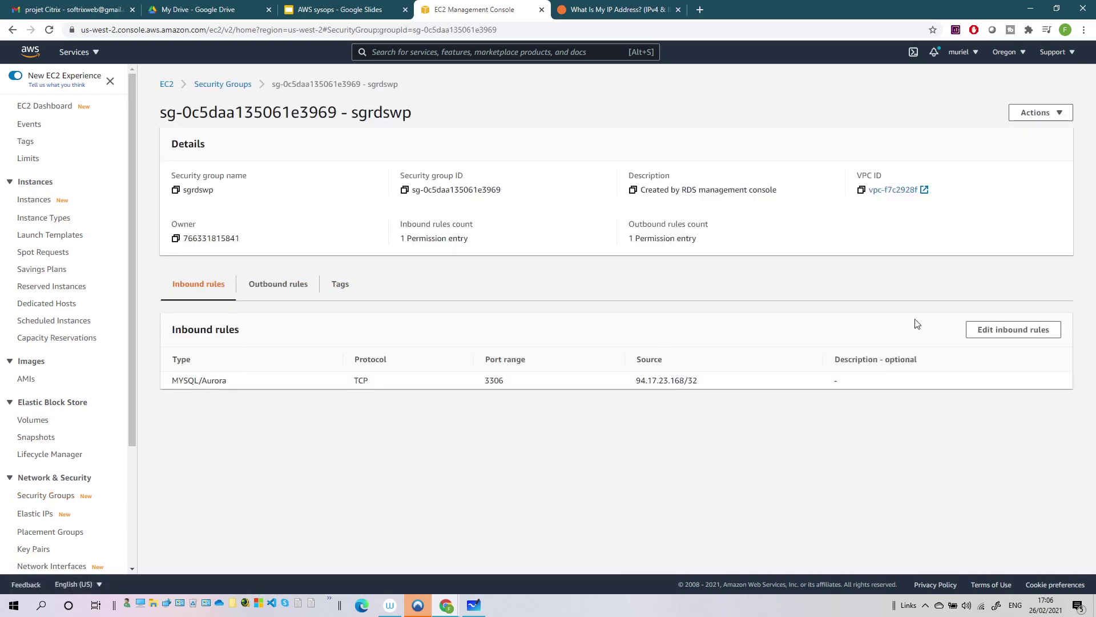
- Add a MYSQL/Aurora 3306 inbound rule to sgrdswp with the launch-wizard-4 group as source
left_click(1004, 330)
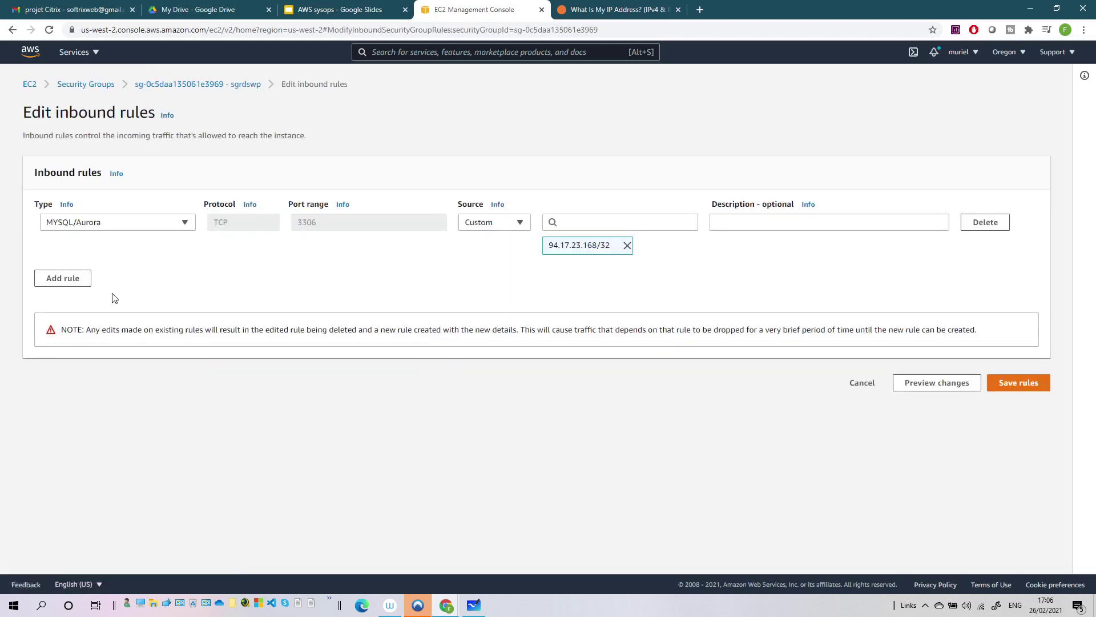
left_click(74, 279)
left_click(144, 274)
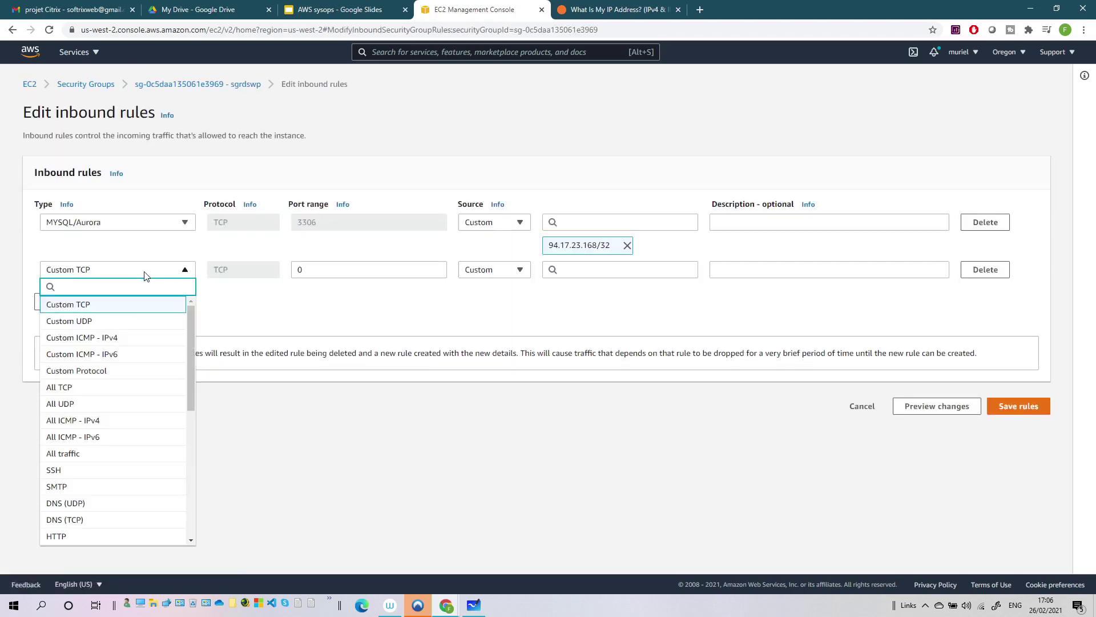
scroll(108, 435, "down", 4)
left_click(99, 490)
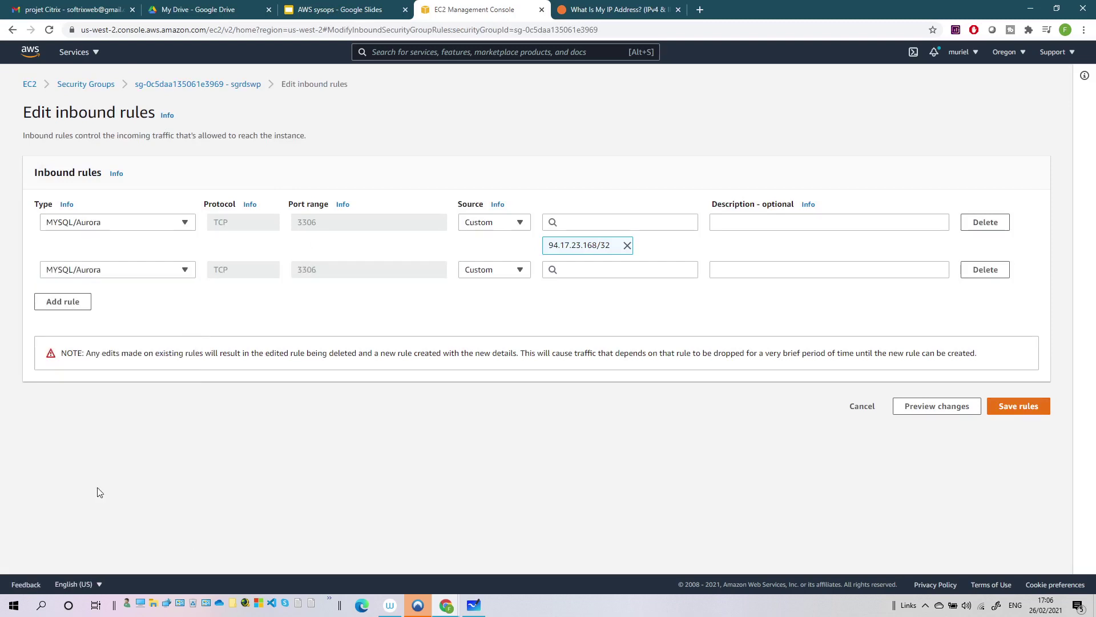
left_click(593, 271)
key("ctrl+v")
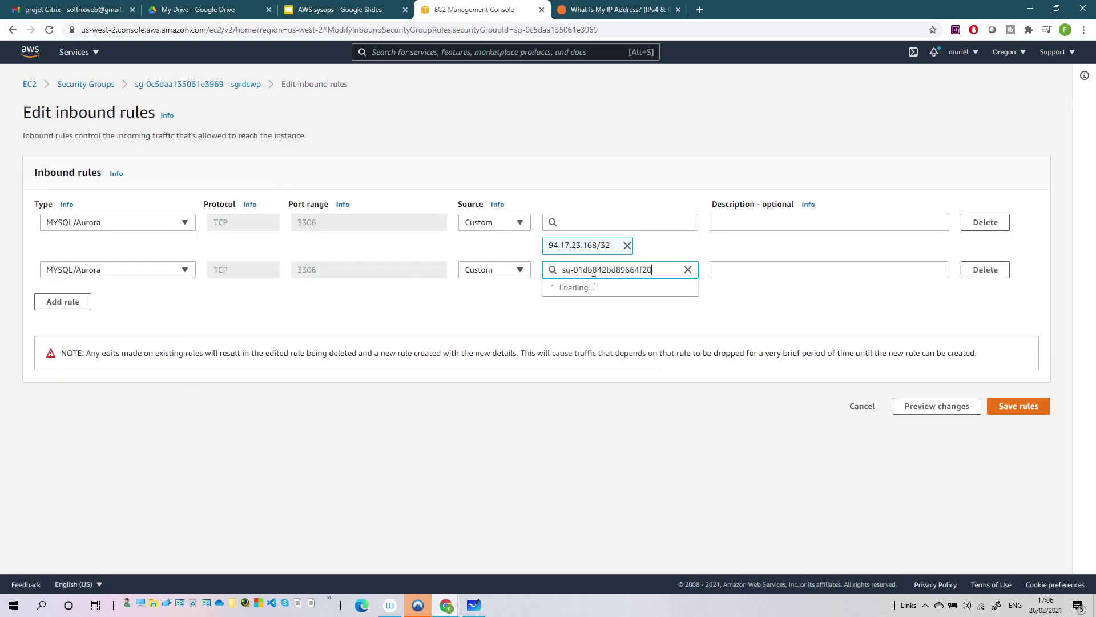
left_click(611, 306)
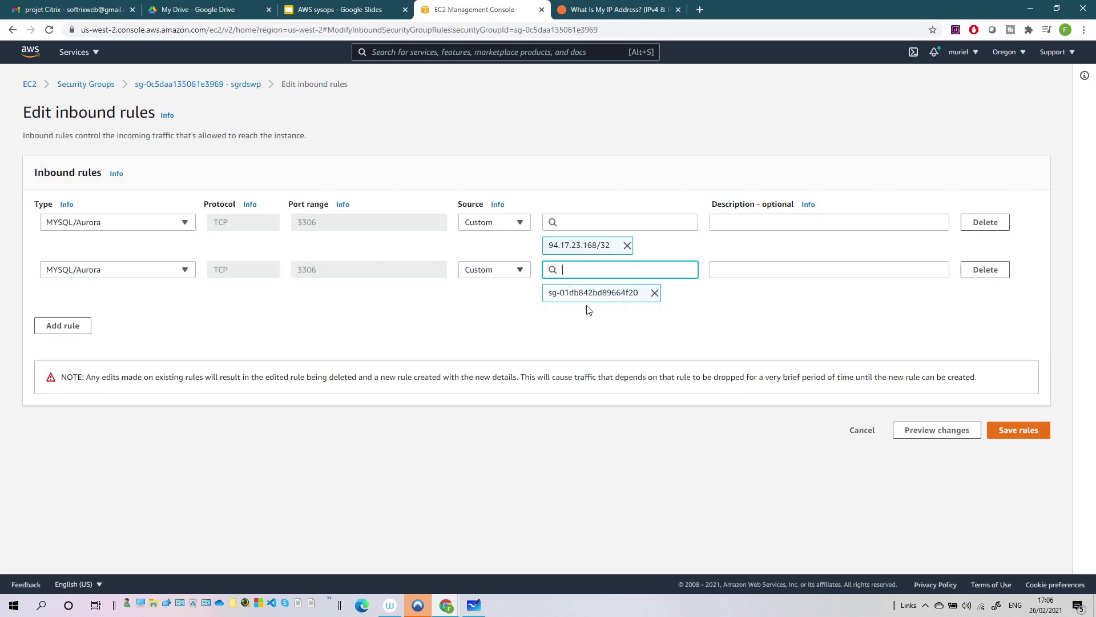
left_click(1006, 431)
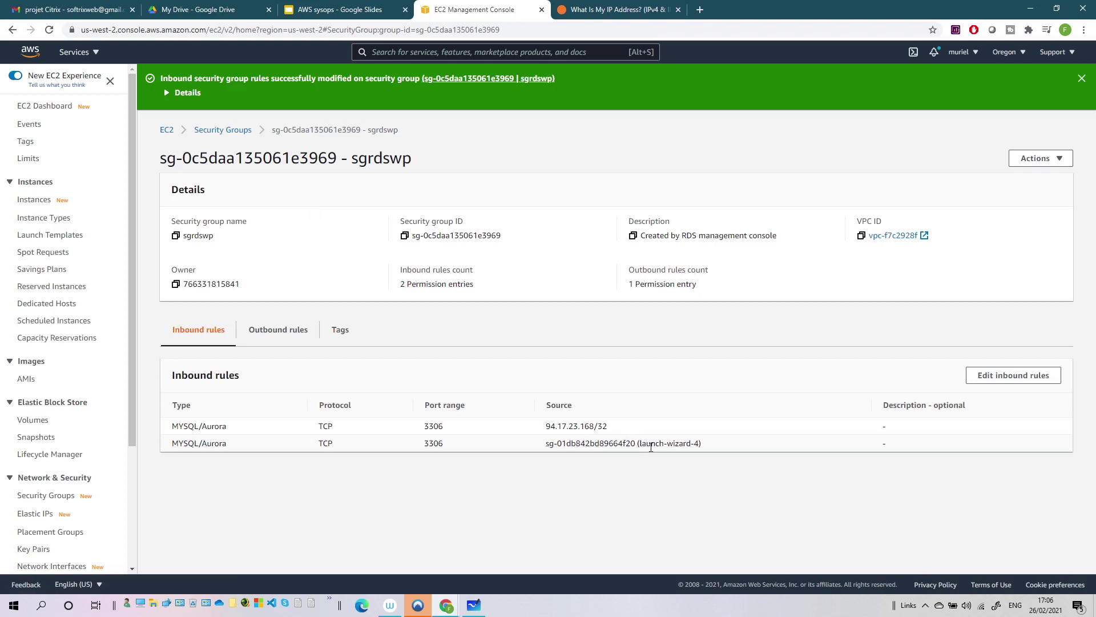
left_click(1082, 78)
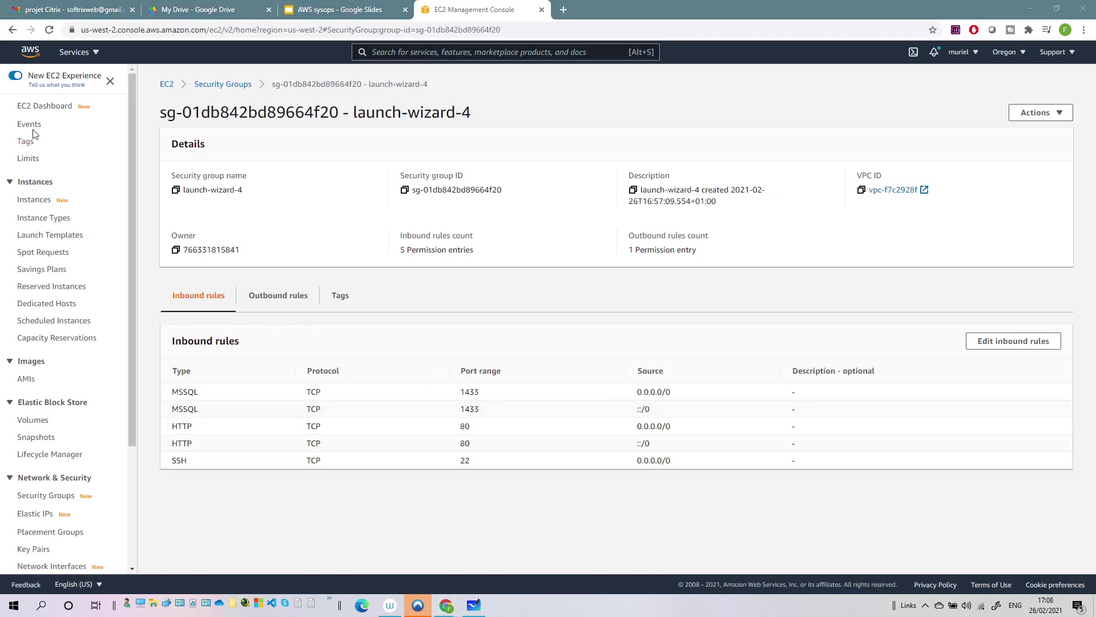
- Copy the instance's public IP 34.212.220.106 and load it in a new browser tab
left_click(34, 200)
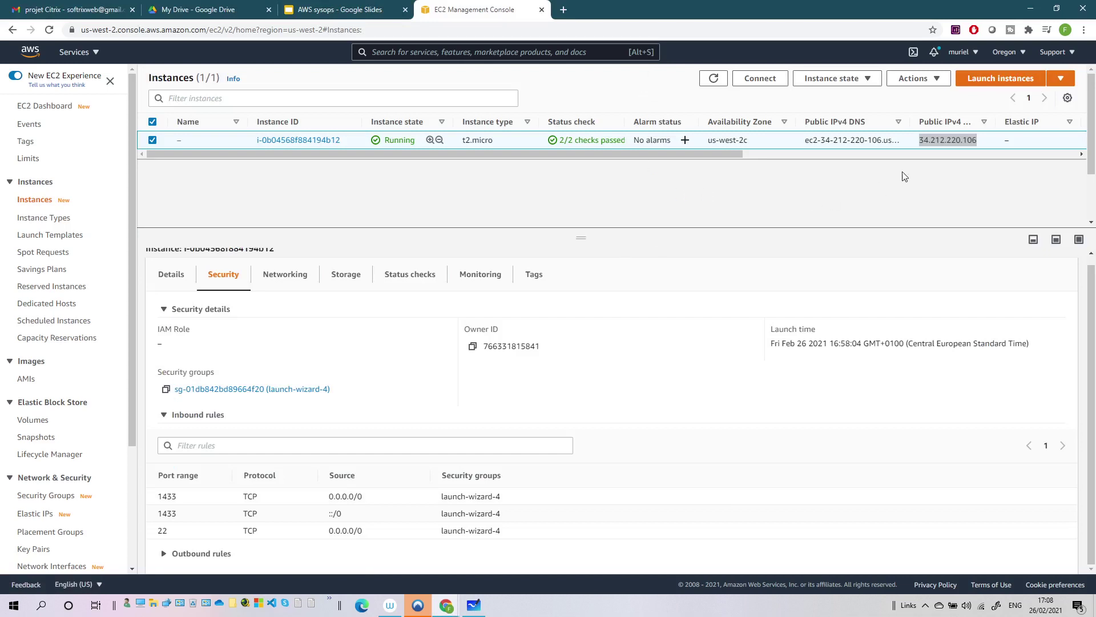
mouse_move(974, 140)
left_mouse_down()
mouse_move(920, 140)
mouse_move(980, 144)
left_mouse_up()
key("ctrl+c")
left_click(563, 9)
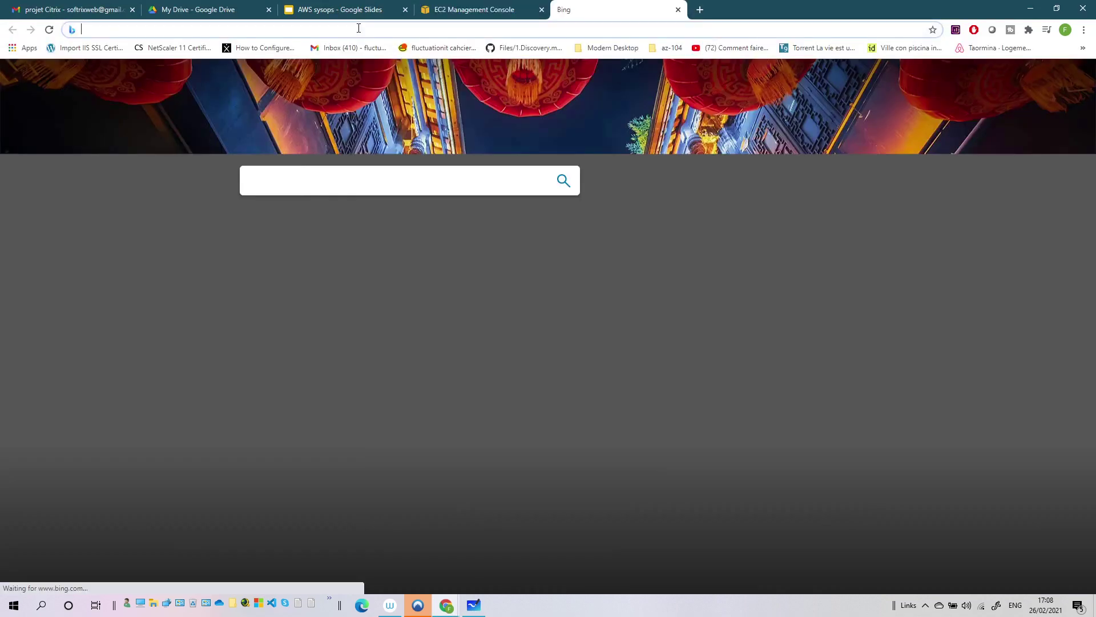
key("ctrl+v")
key("Return")
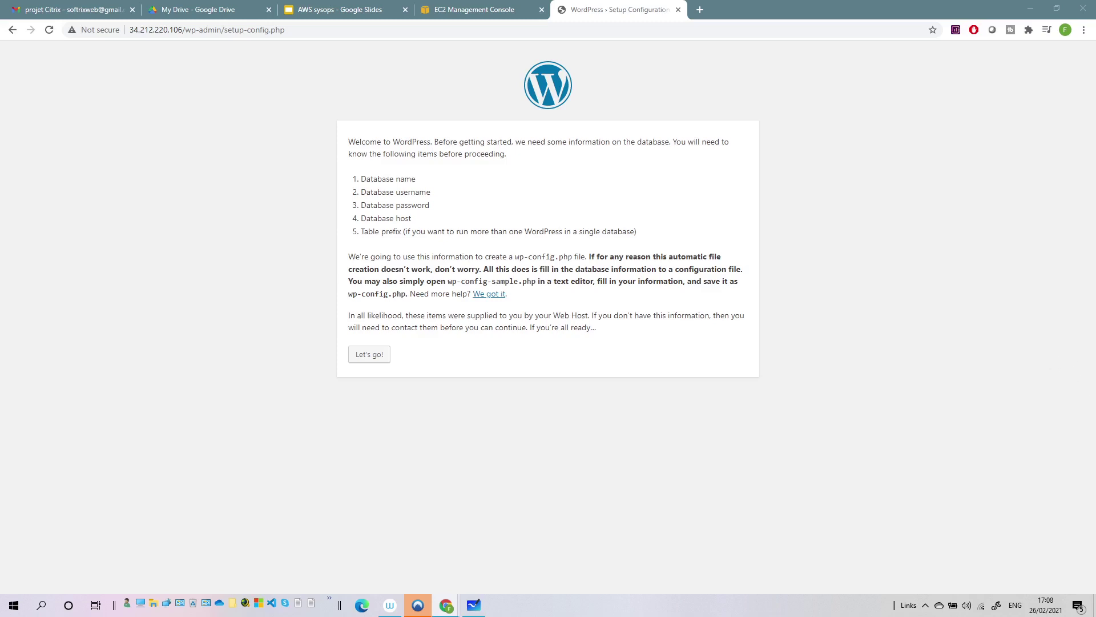
- Fill the WordPress database form with name voiture, username admin and the password, then return to EC2
left_click(362, 357)
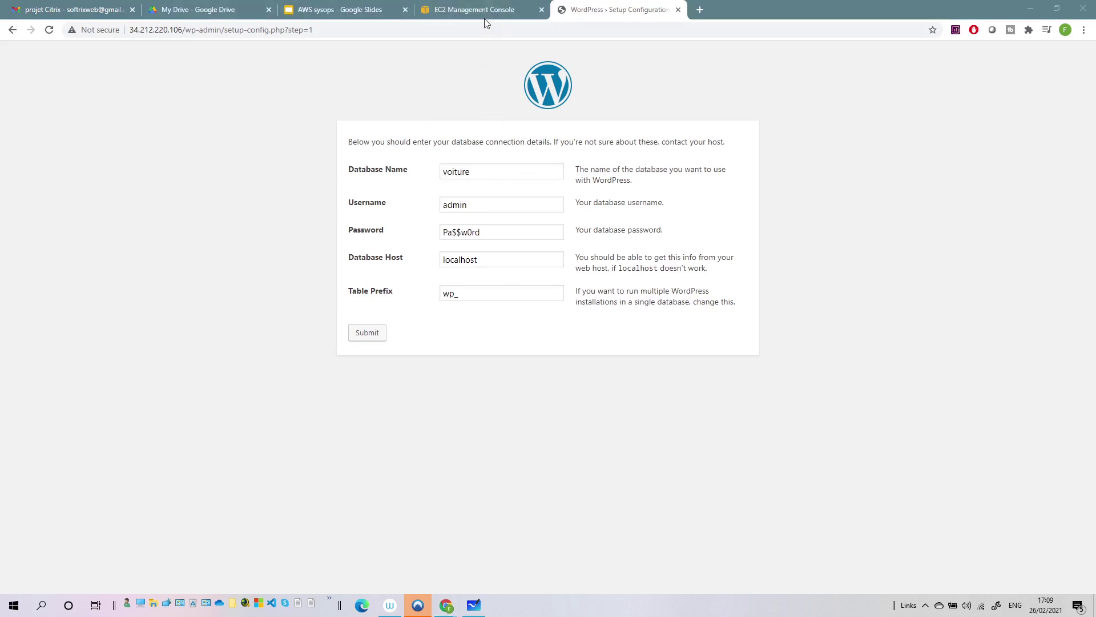
left_click(469, 10)
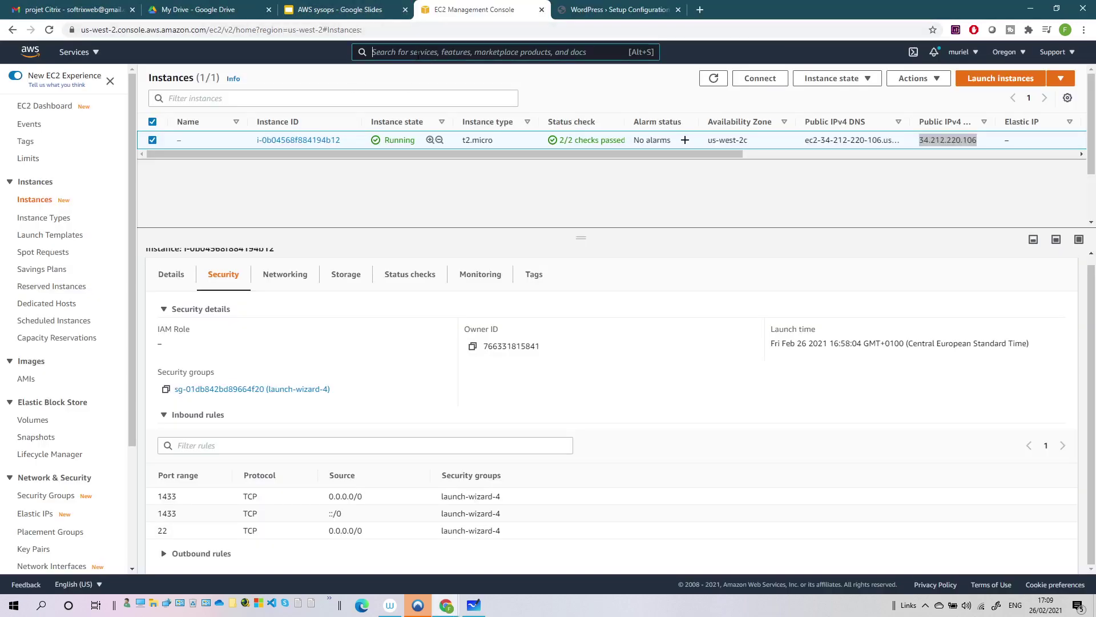
- Copy the databasewp2021 endpoint from RDS and return to the WordPress setup tab
left_click(420, 56)
type("rds")
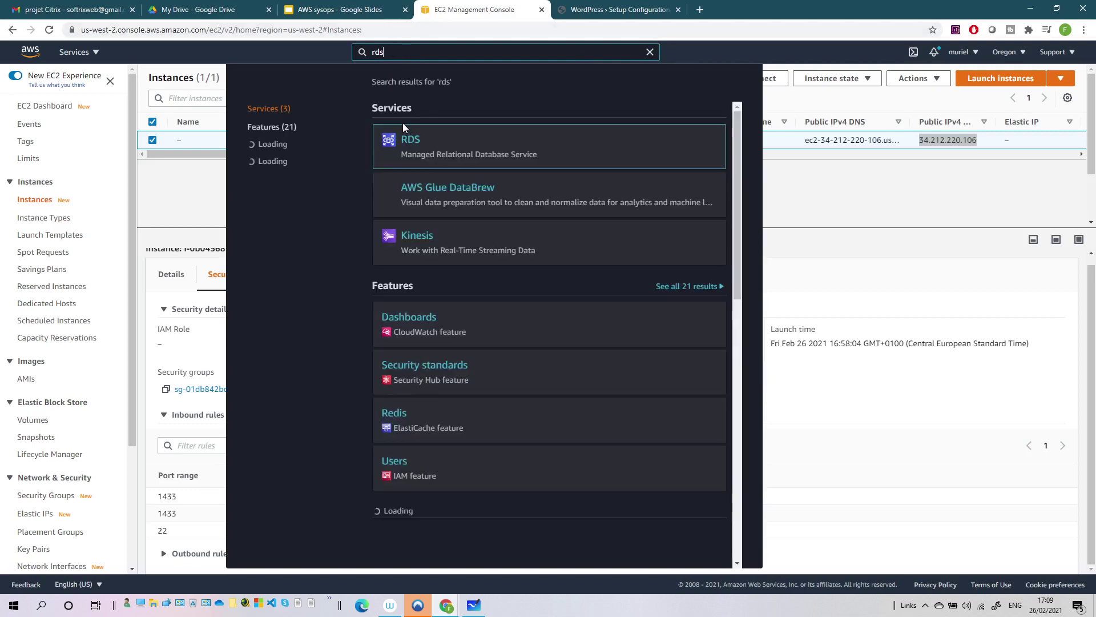
left_click(418, 146)
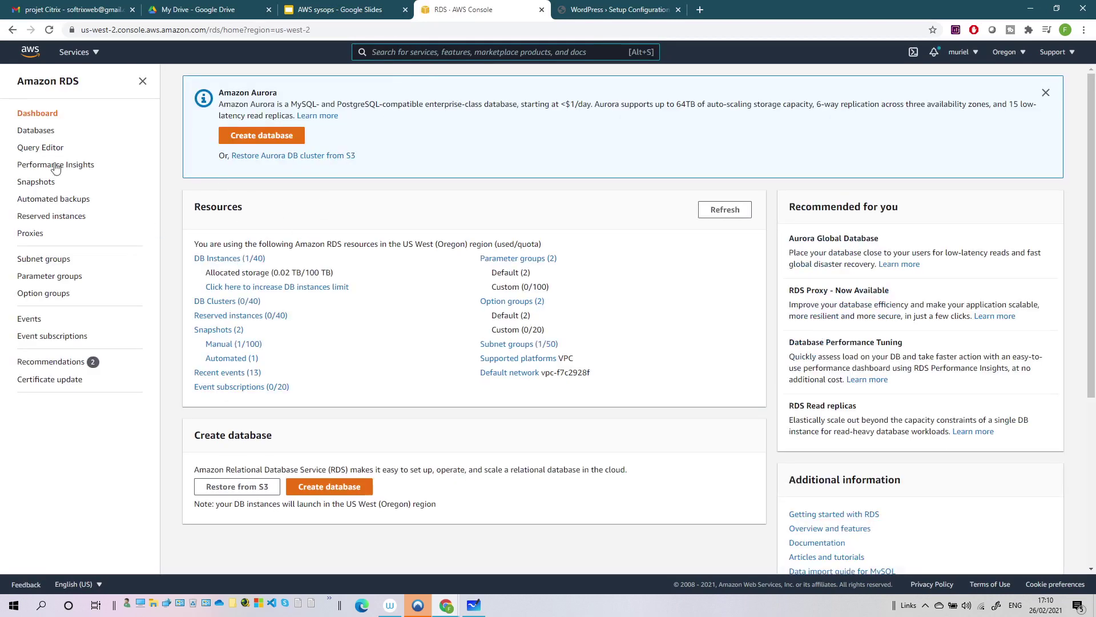
left_click(23, 132)
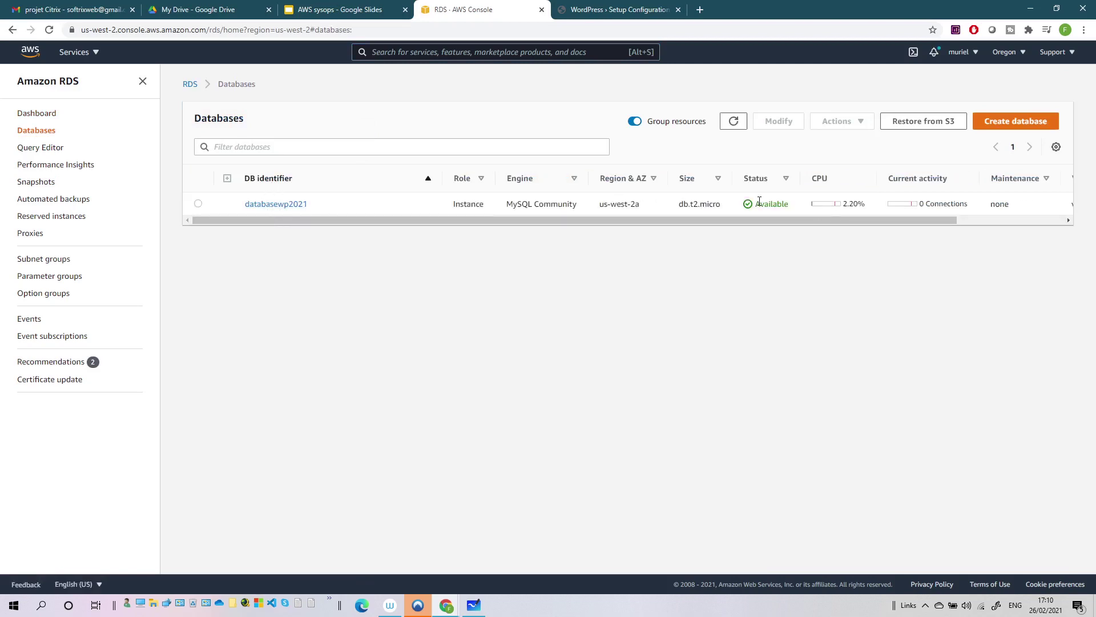
left_click(284, 204)
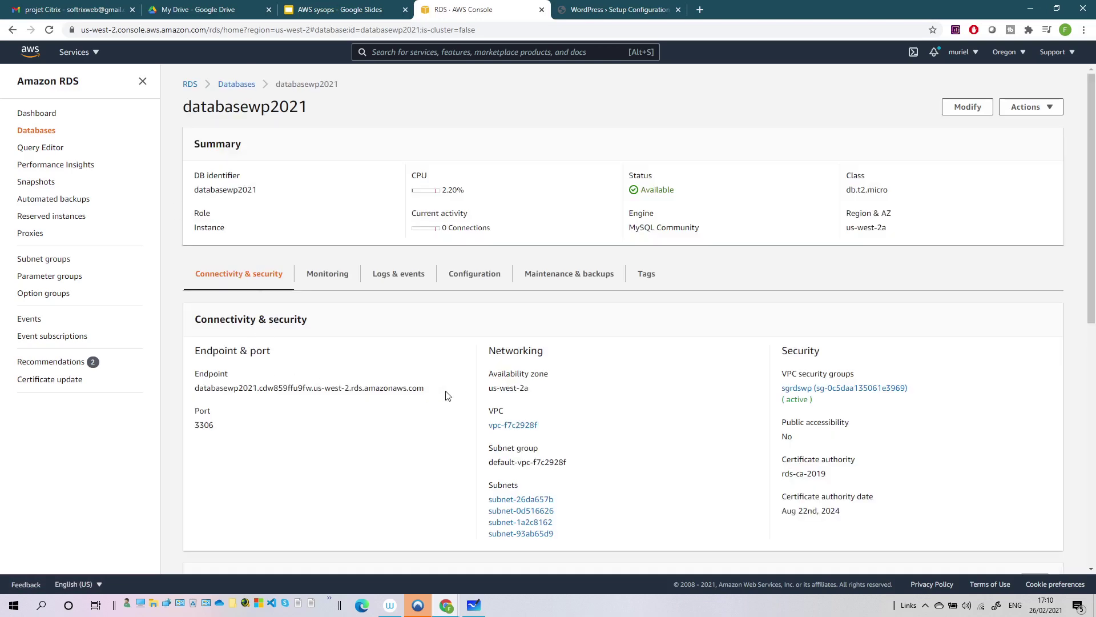
left_click_drag(448, 391, 195, 388)
left_click(617, 10)
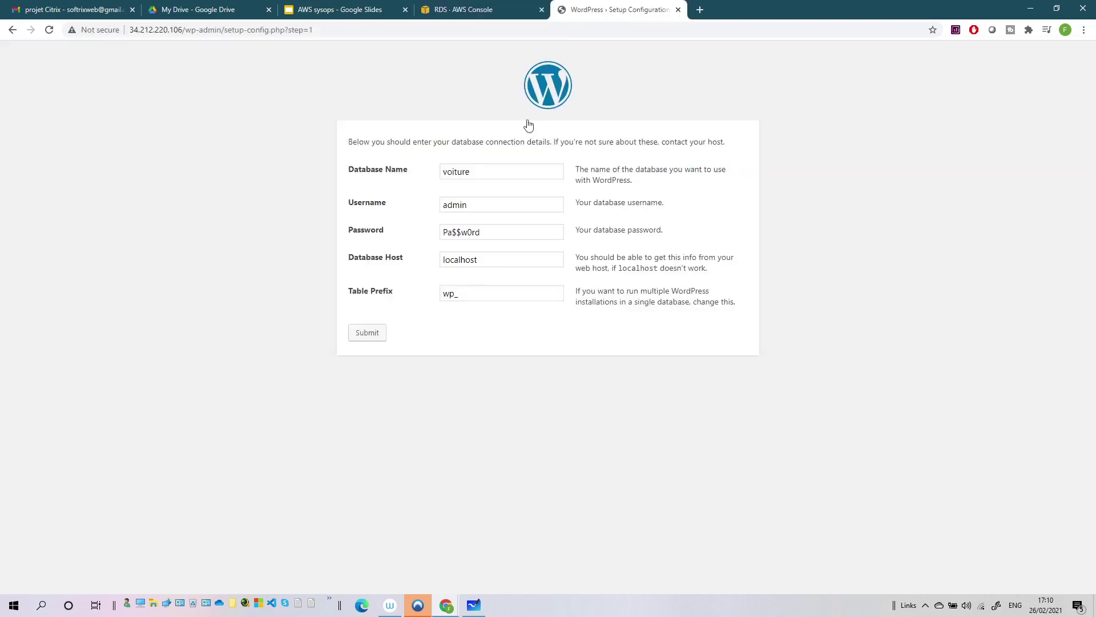
- Replace the localhost database host with the RDS endpoint and submit the connection details
left_click_drag(502, 264, 432, 266)
key("ctrl+v")
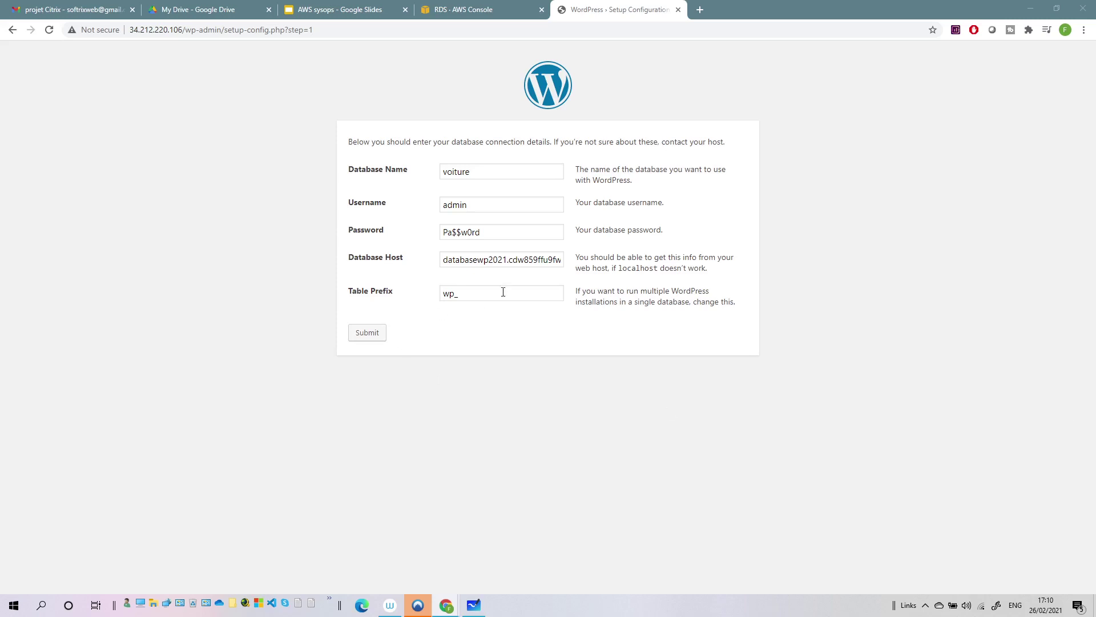
left_click(375, 338)
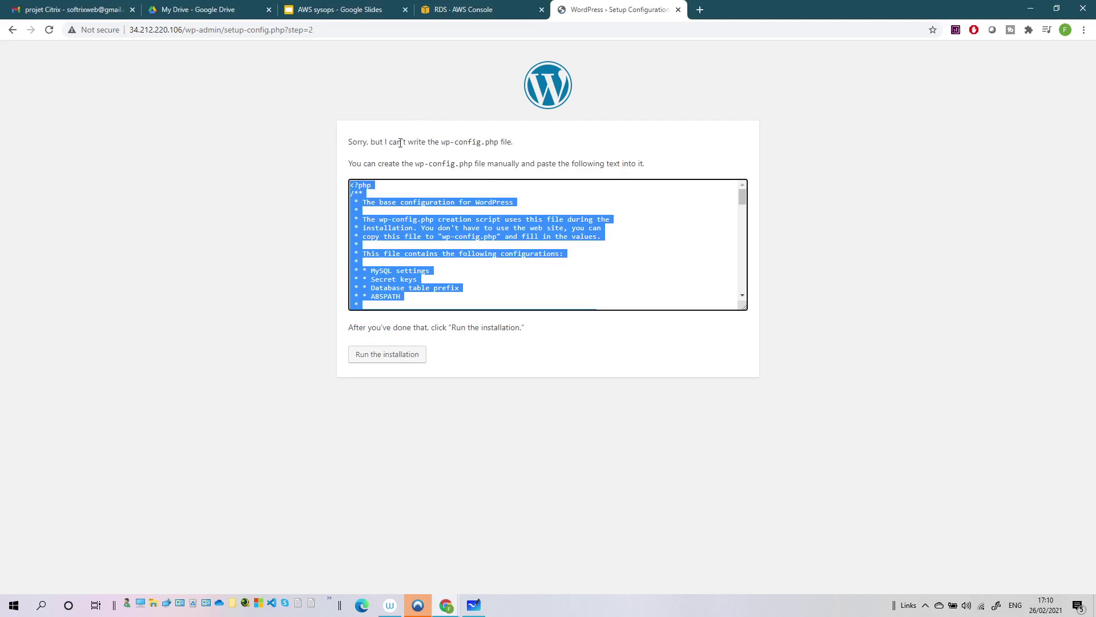
- Select and copy all of the generated wp-config.php configuration text
left_click(381, 201)
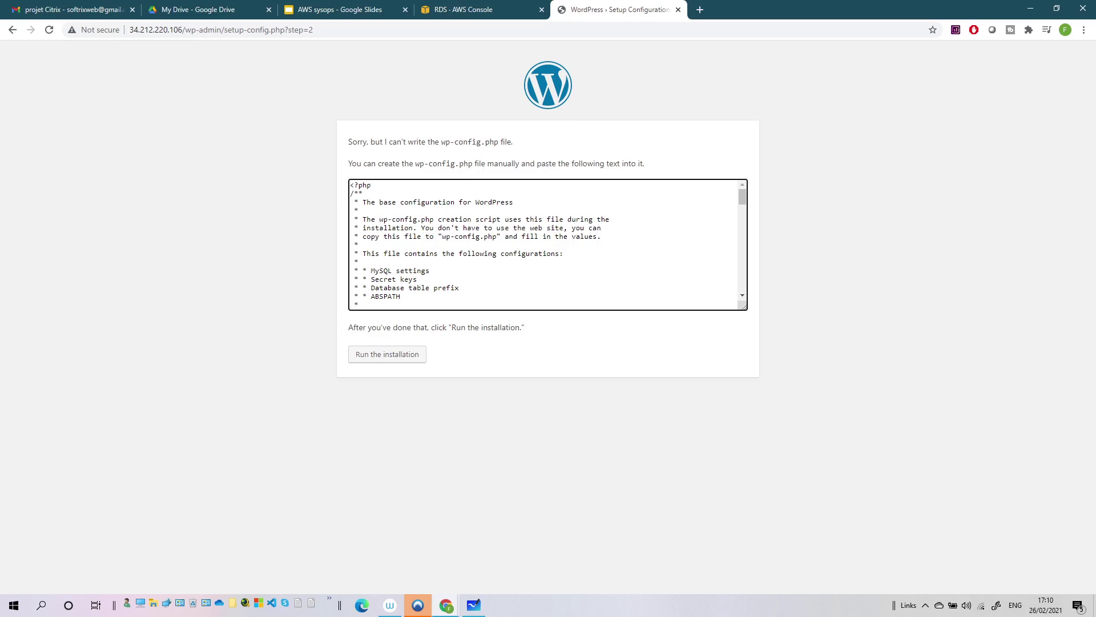
key("ctrl+a")
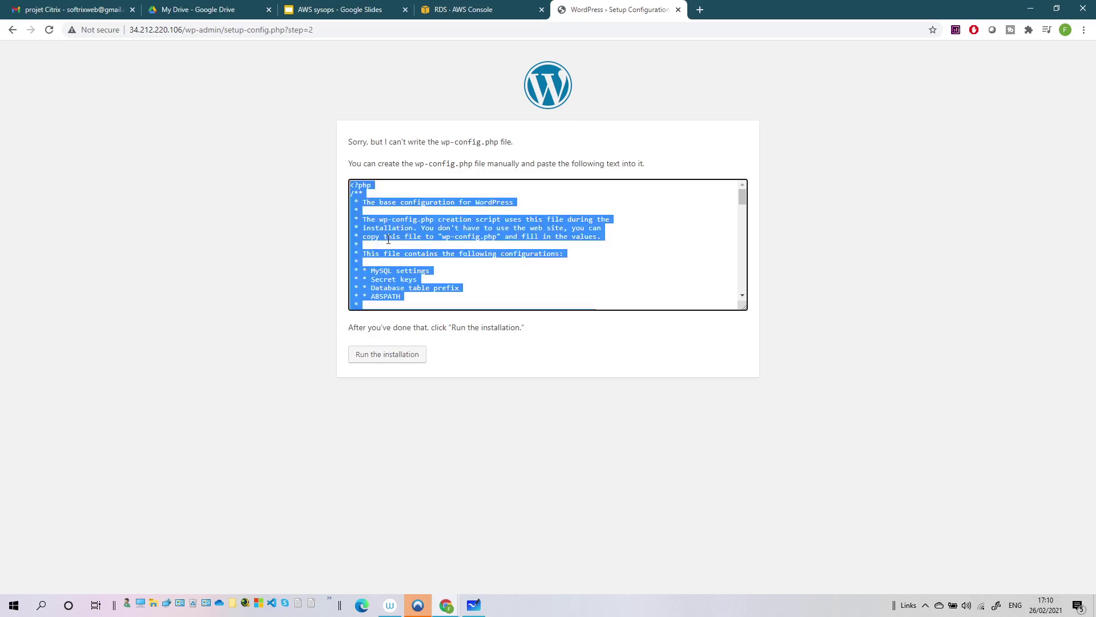
key("alt+Tab")
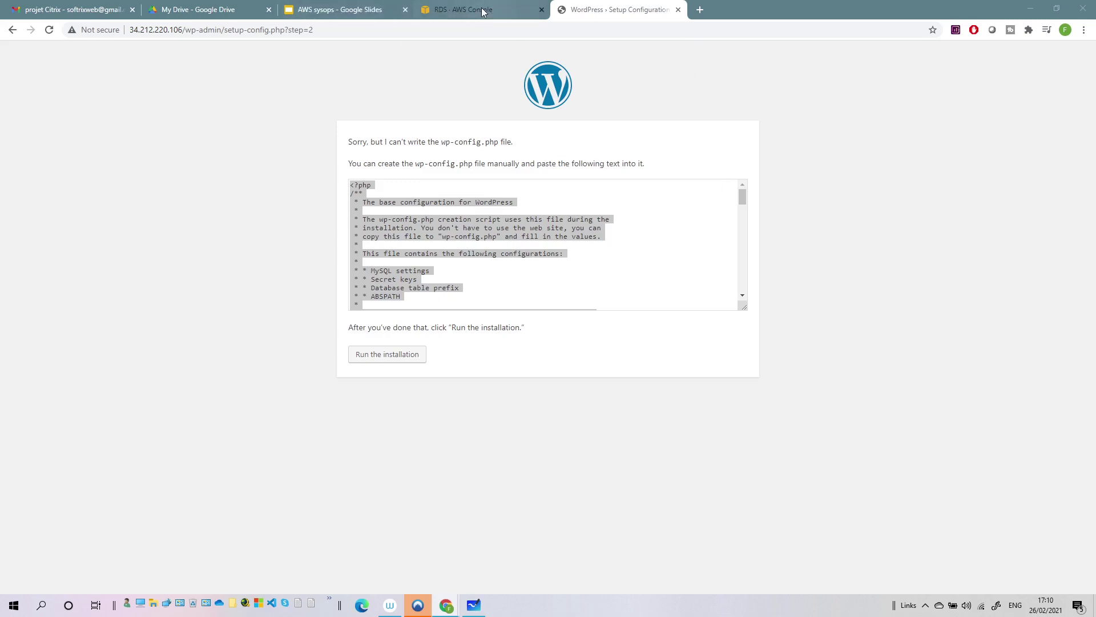
- Go from RDS to EC2, select the running WordPress instance, and open its Connect page
left_click(500, 11)
left_click(405, 52)
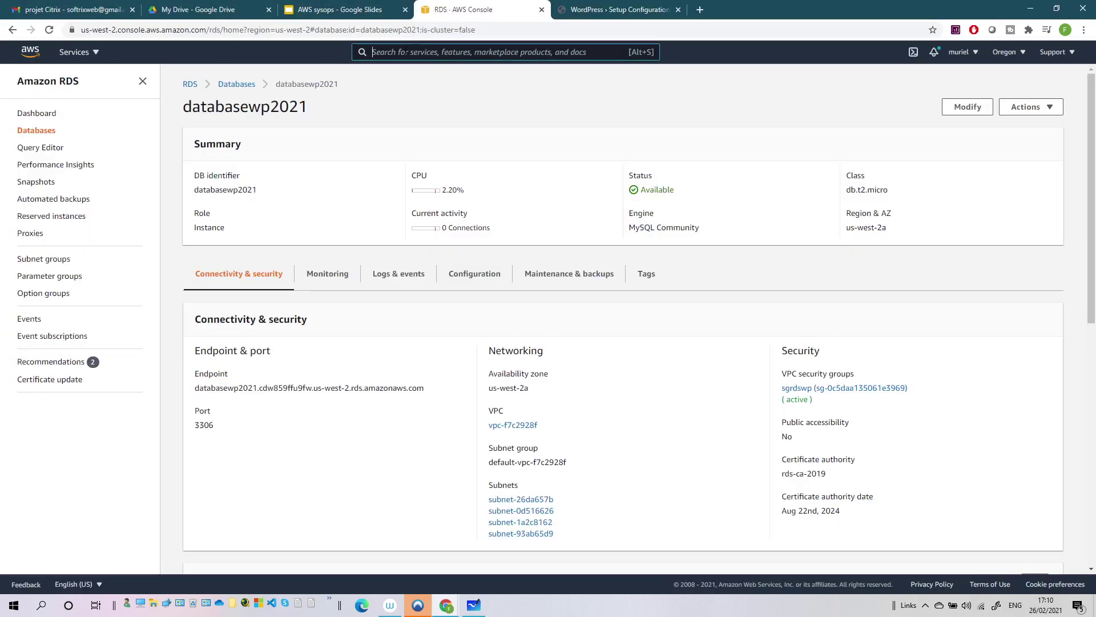
type("ec2")
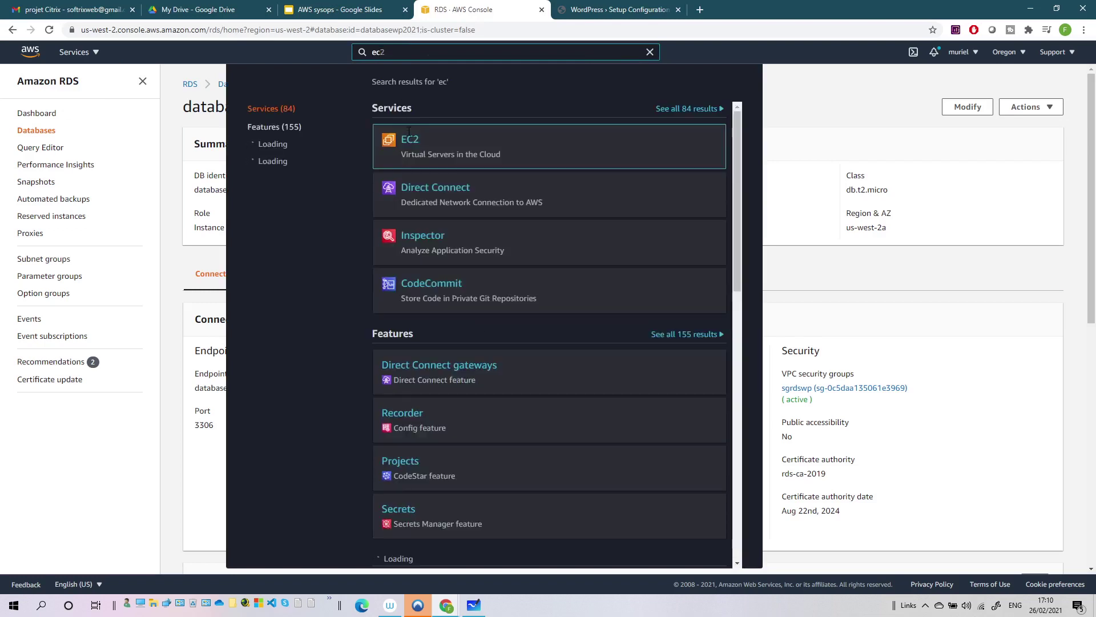
left_click(418, 143)
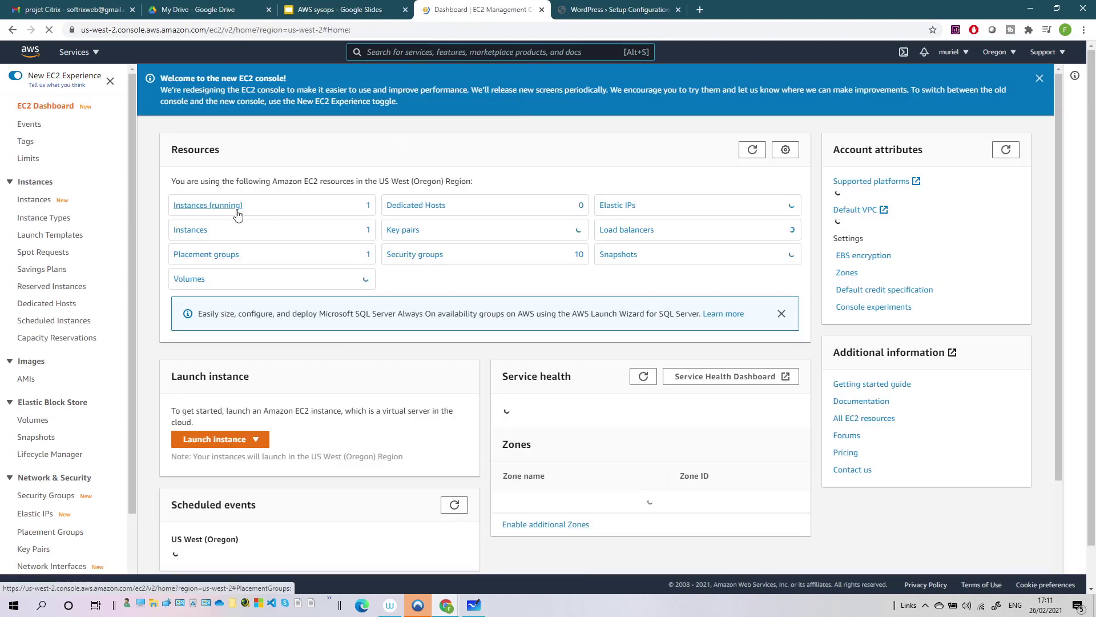
left_click(220, 210)
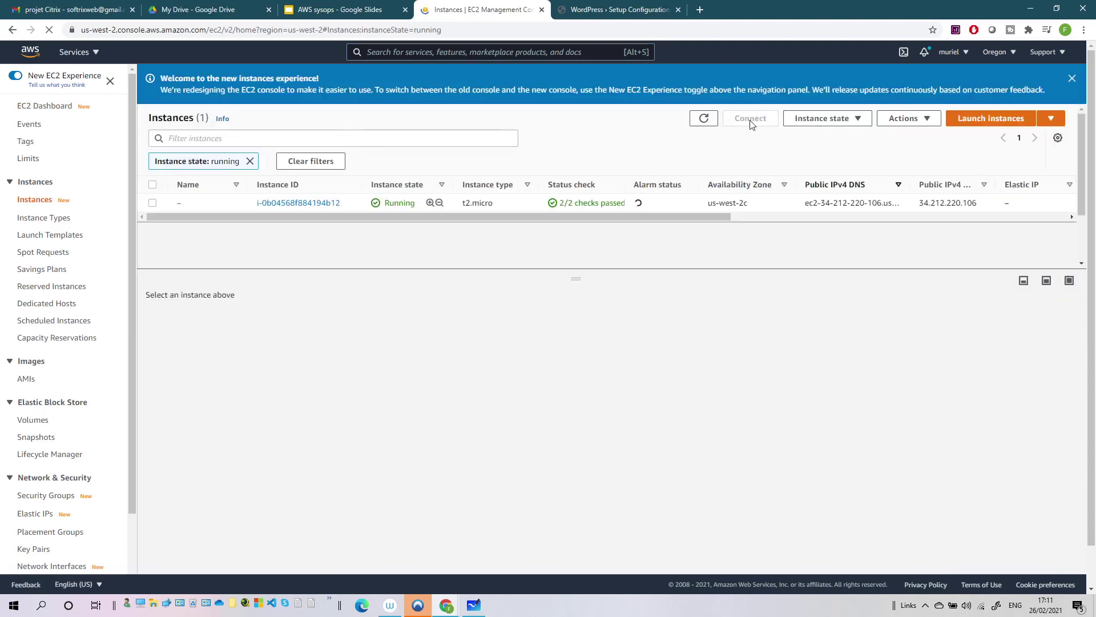
left_click(153, 203)
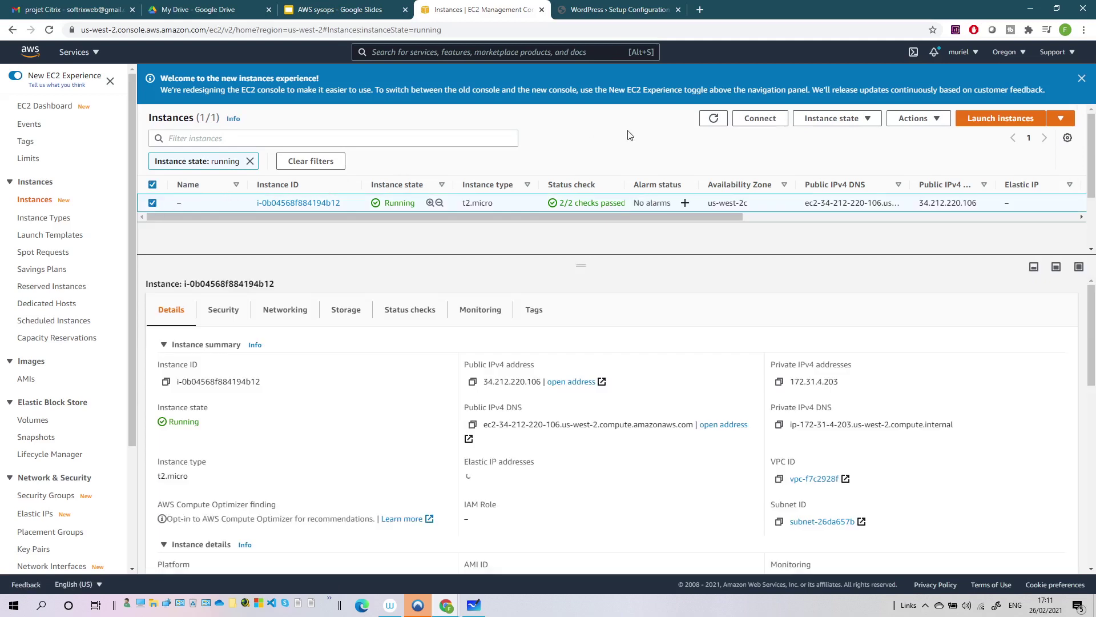
left_click(760, 119)
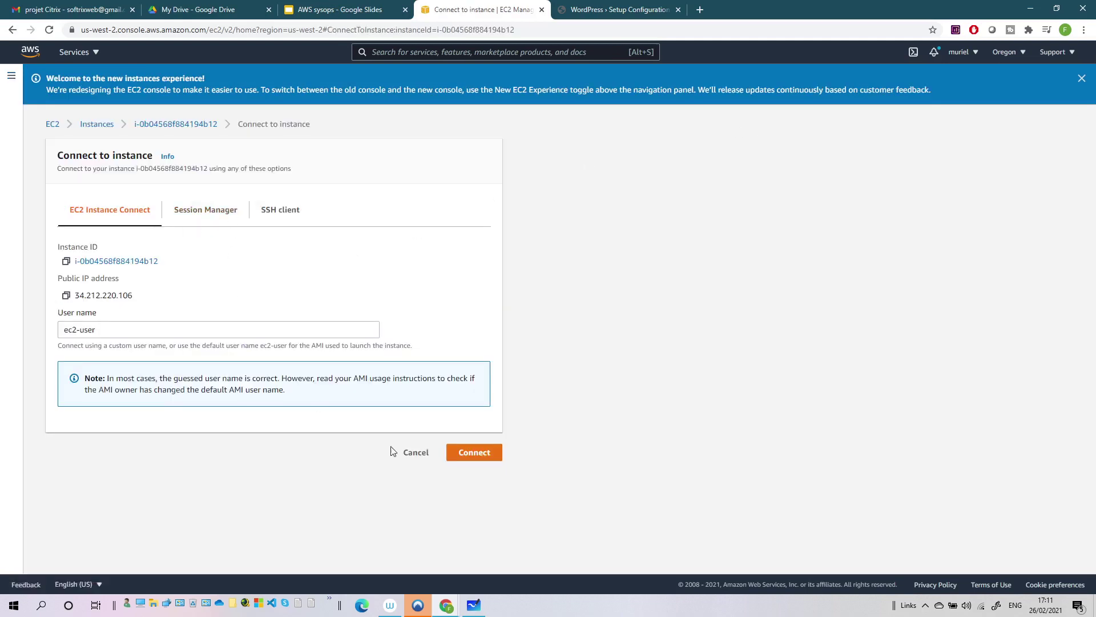
- Start an EC2 Instance Connect session and become root with sudo su
left_click(490, 452)
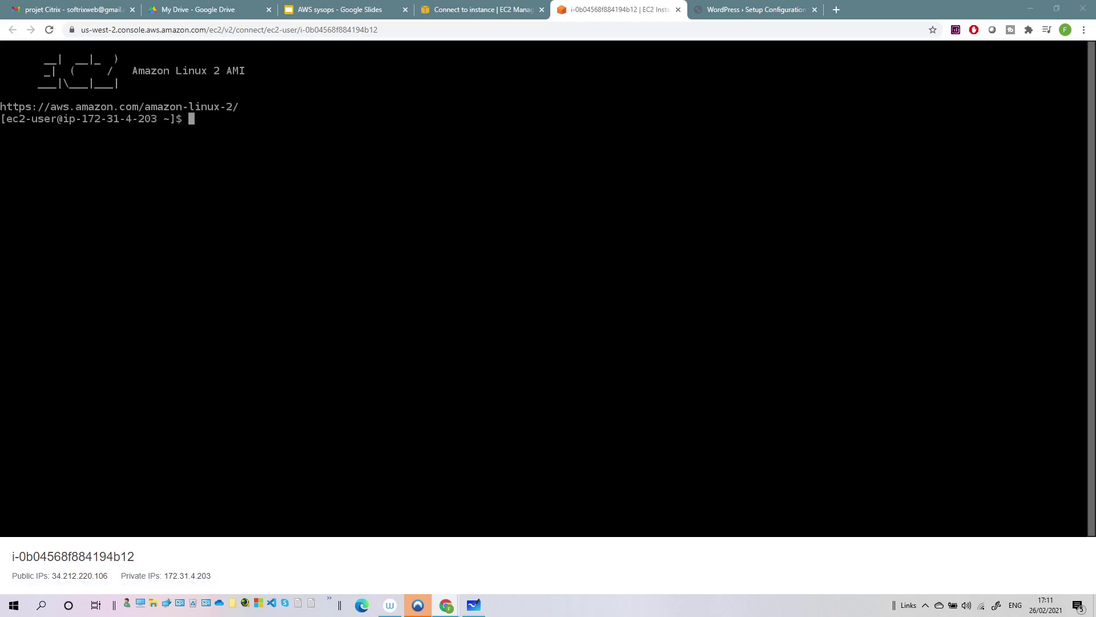
left_click(536, 232)
type("su")
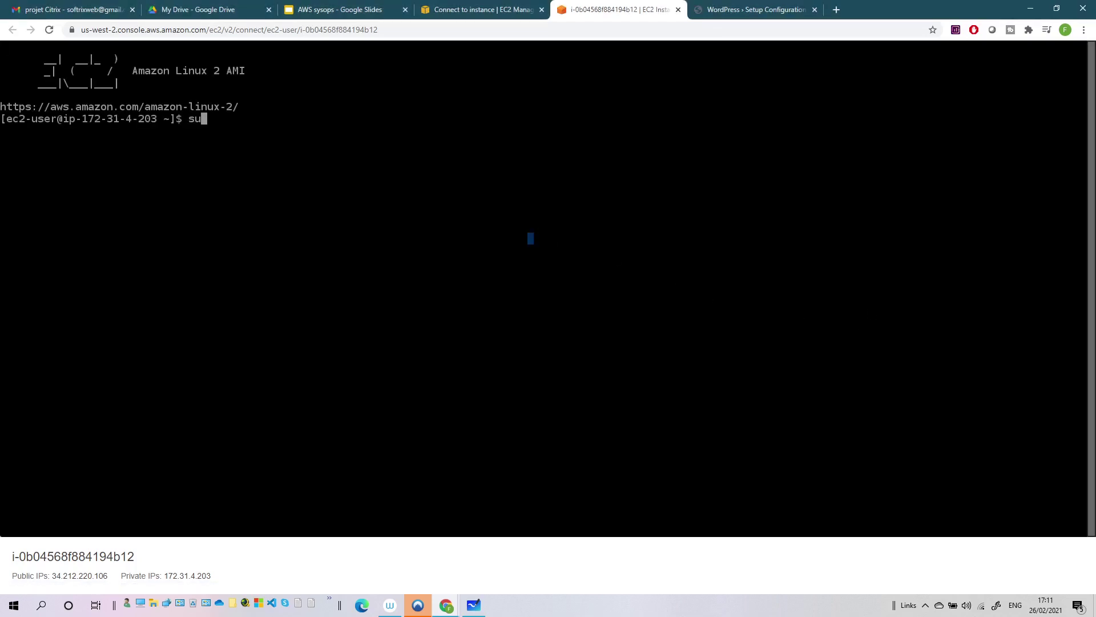
type("do su")
key("Return")
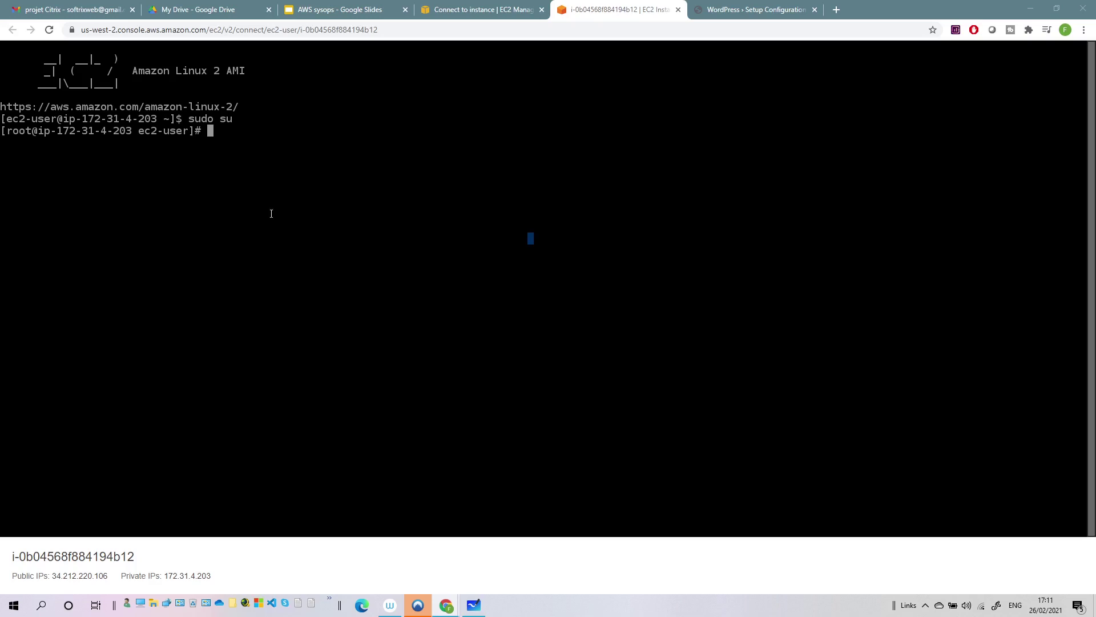
- Move into /var/www/html, list the WordPress files, and select the wp-config.php name on the setup page
left_click(293, 141)
type("cd ")
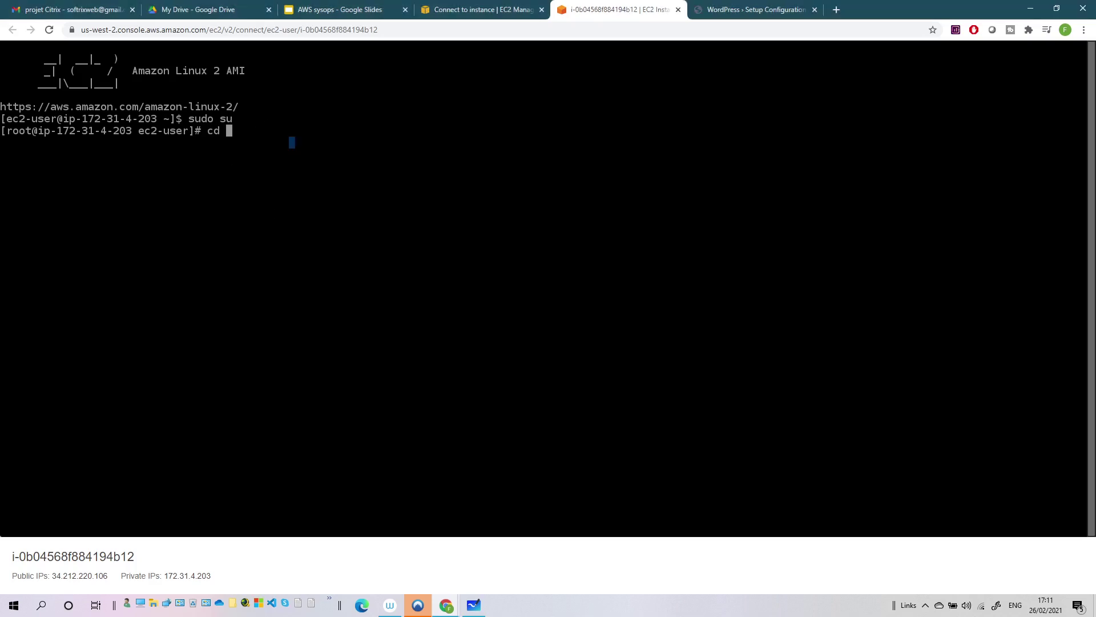
type("/var/www/html")
key("Return")
type("ls")
key("Return")
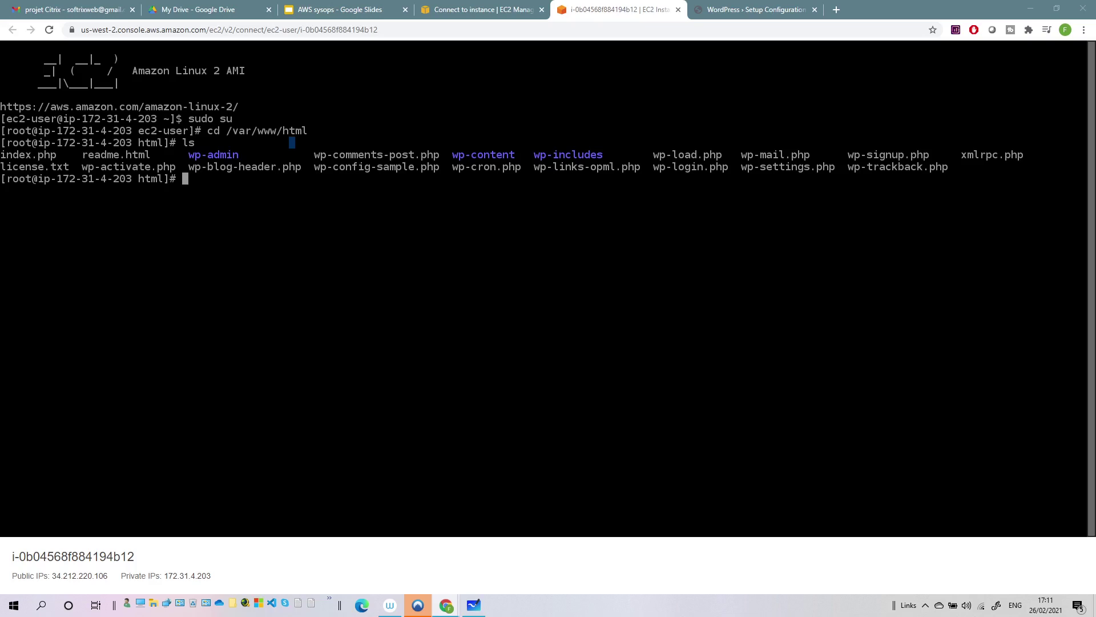
left_click(759, 10)
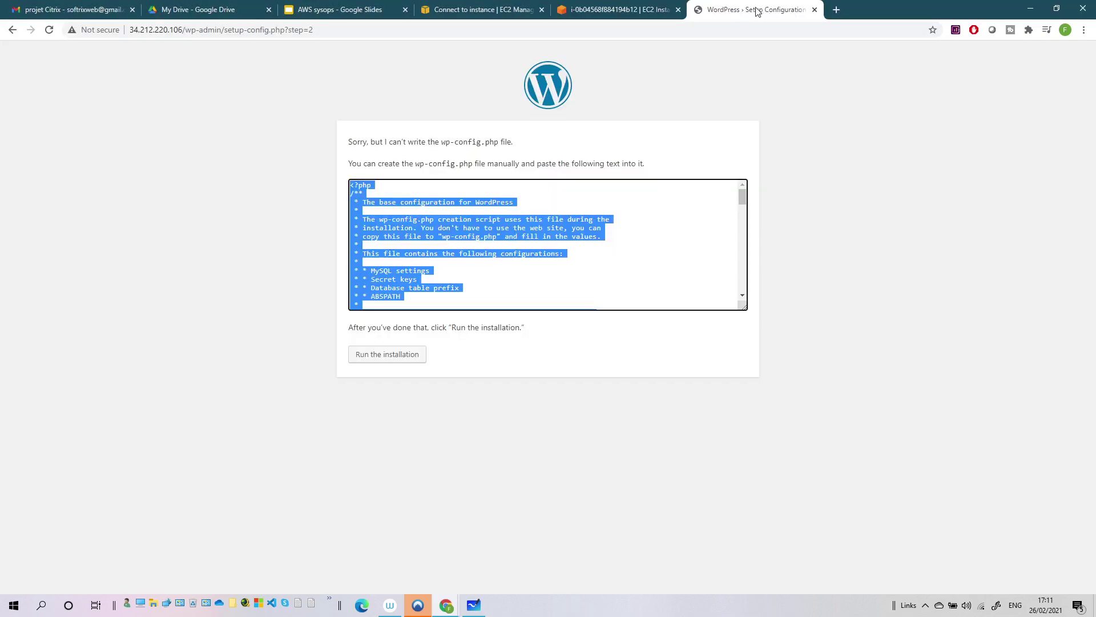
left_click_drag(441, 141, 499, 145)
key("ctrl+c")
- Open a new, empty wp-config.php in nano from the /var/www/html folder in the instance terminal
left_click(620, 9)
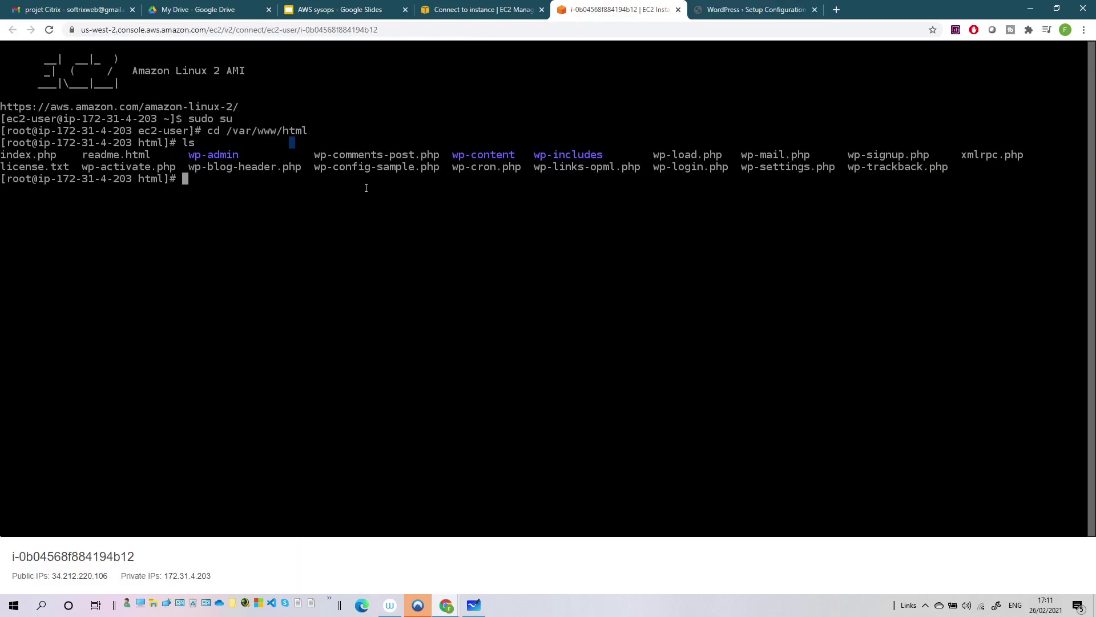
type("na")
key("BackSpace")
key("BackSpace")
type("nano")
key("ctrl+v")
key("Left")
key("Left")
key("Left")
key("Left")
key("Left")
key("Left")
key("Left")
key("Left")
key("Left")
key("Left")
key("Left")
key("Left")
key("Left")
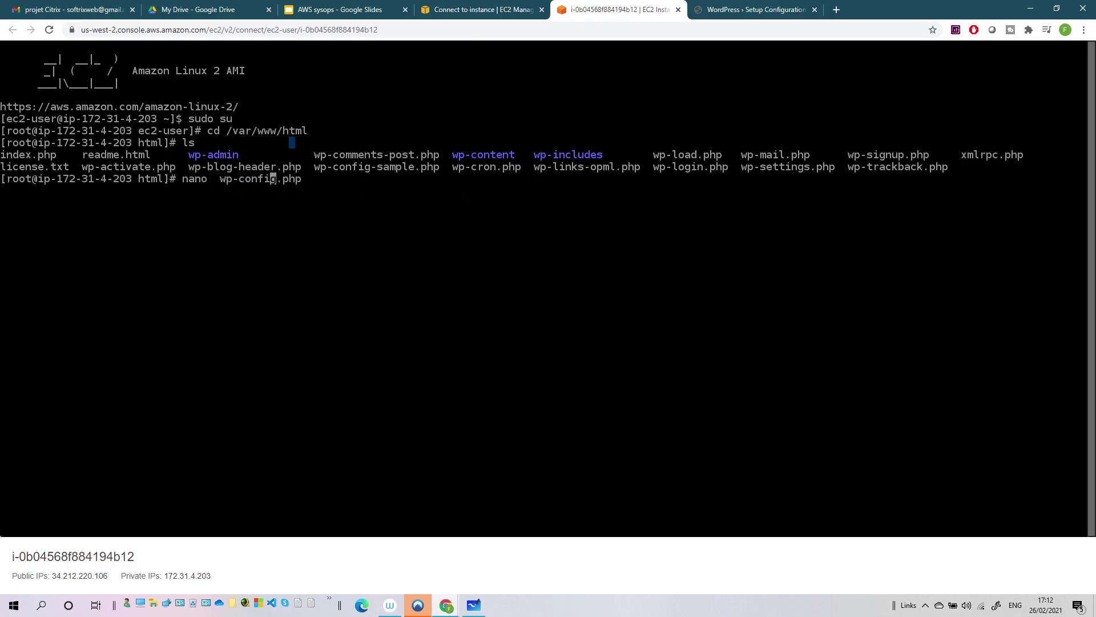
key("BackSpace")
key("Return")
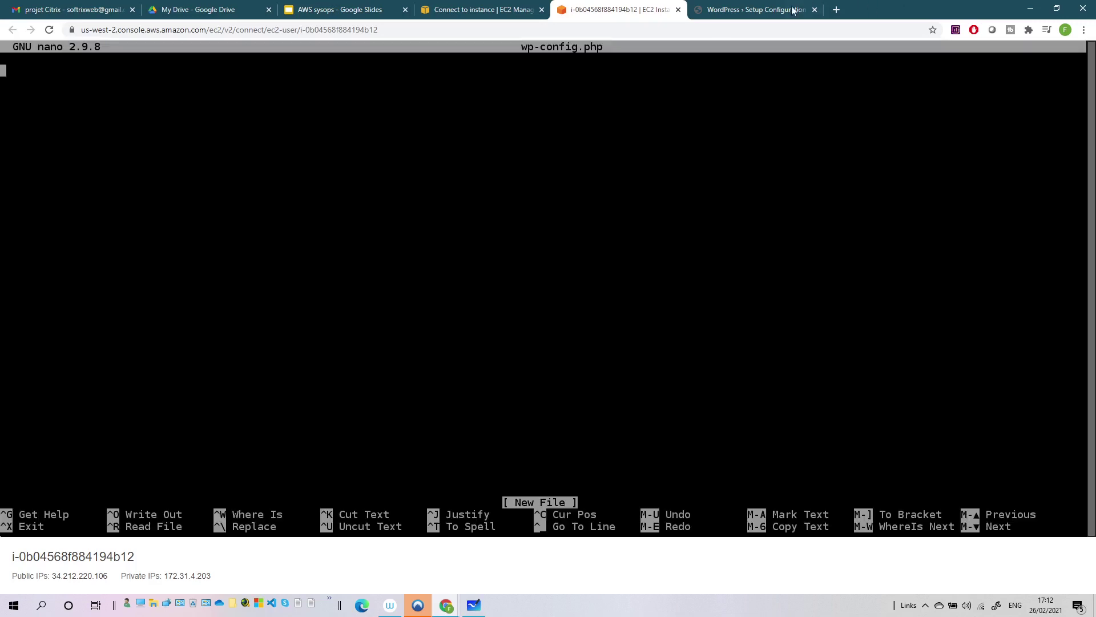
- Copy WordPress's generated configuration text and paste it into wp-config.php
left_click(754, 10)
left_click(458, 216)
key("ctrl+a")
key("ctrl+c")
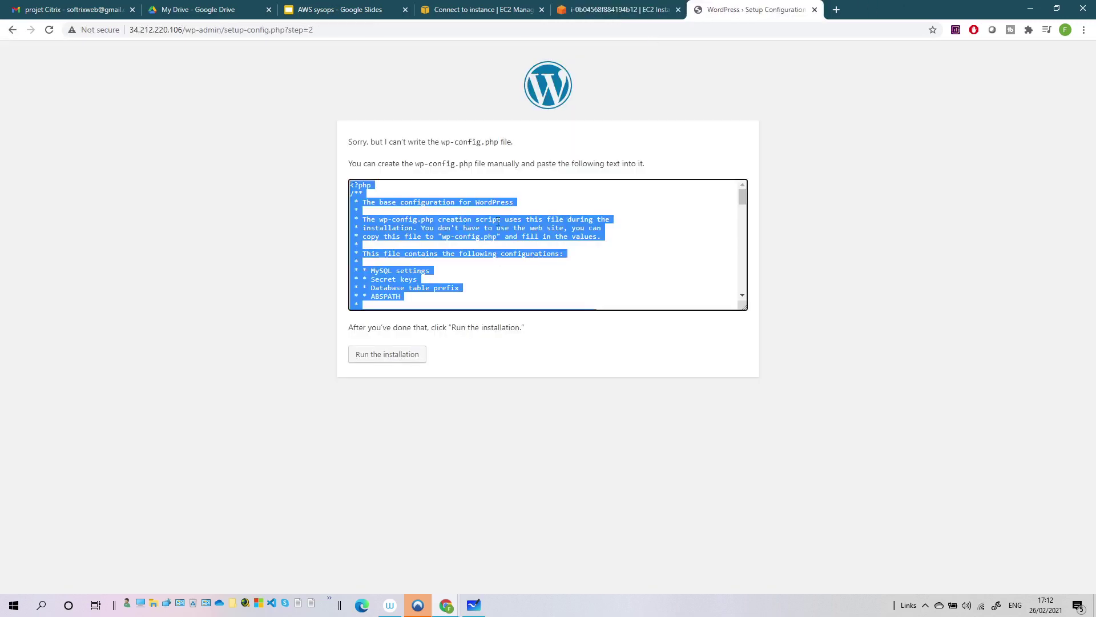
key("alt+Tab")
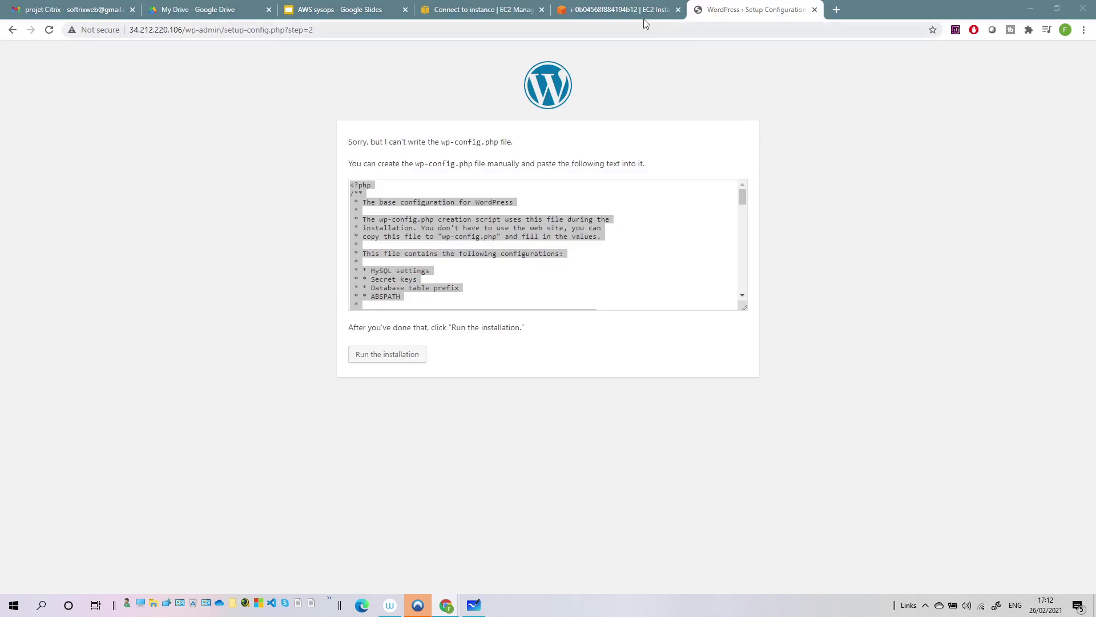
left_click(619, 9)
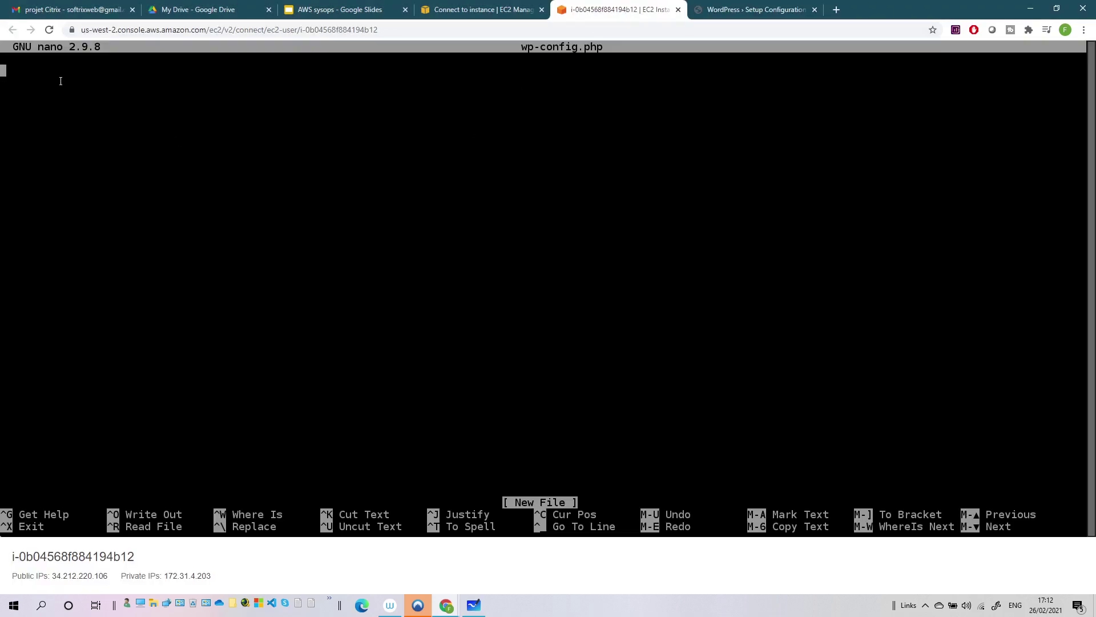
key("ctrl+v")
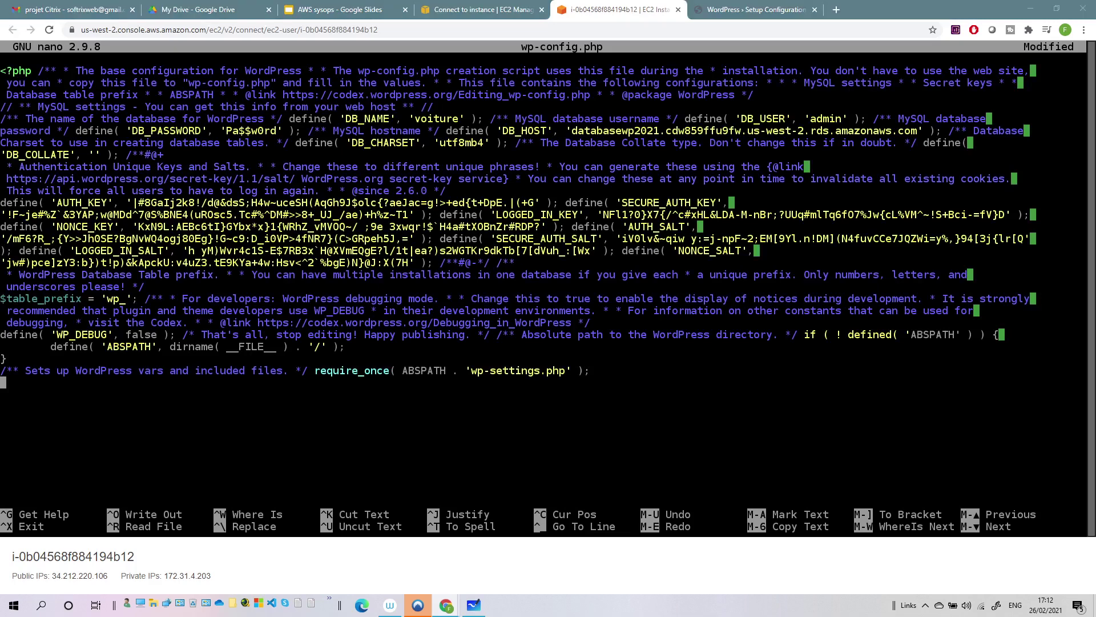
- Save wp-config.php under its existing name and exit nano
left_click(340, 356)
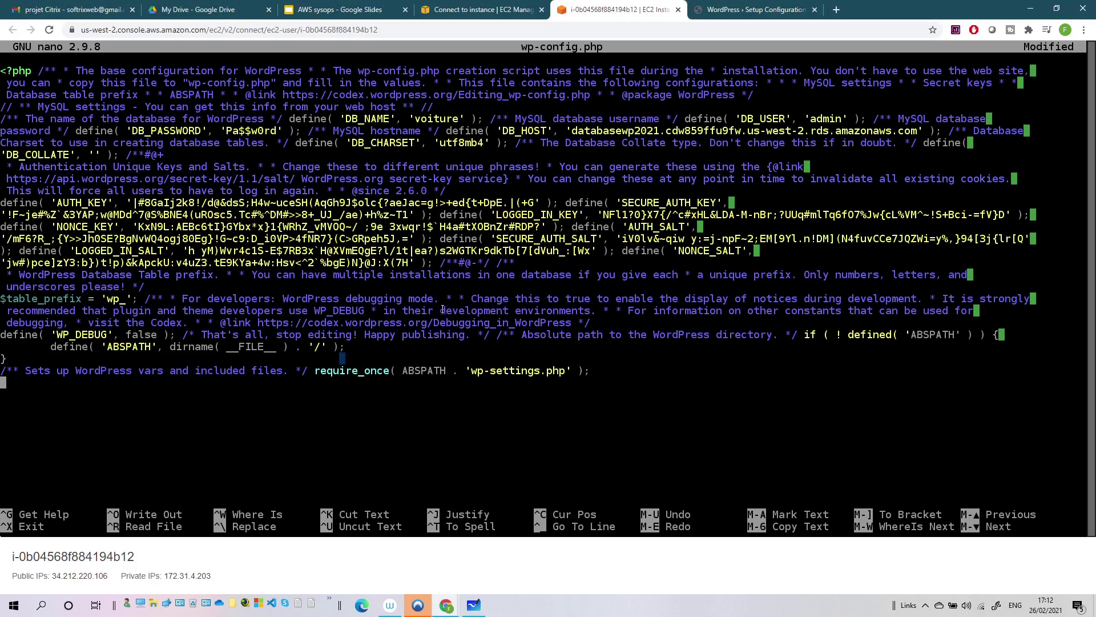
key("ctrl+x")
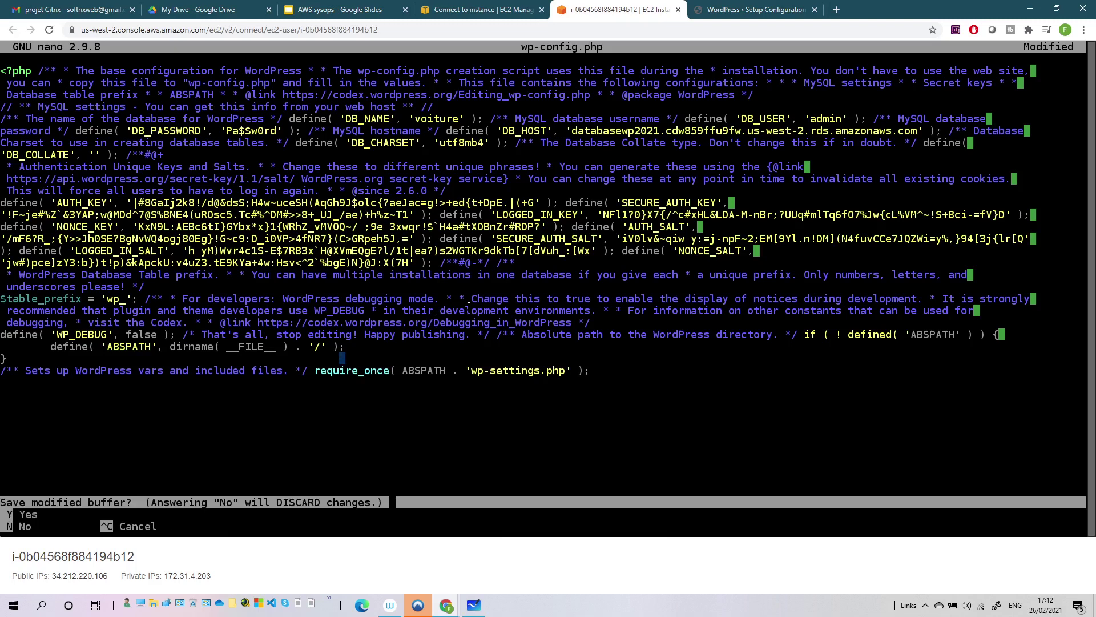
key("y")
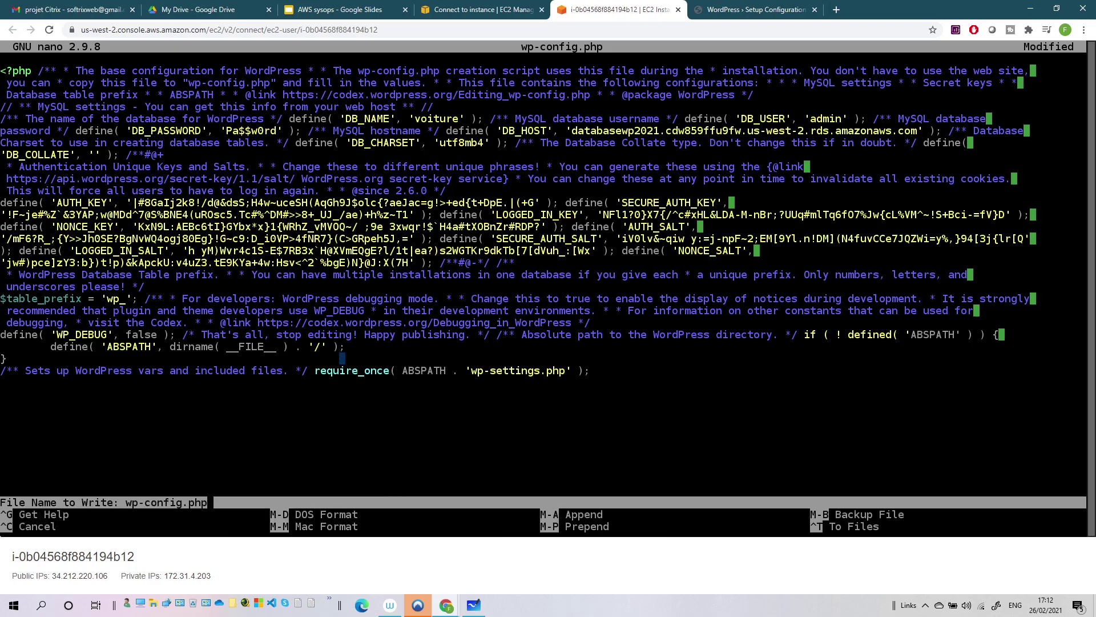
key("Return")
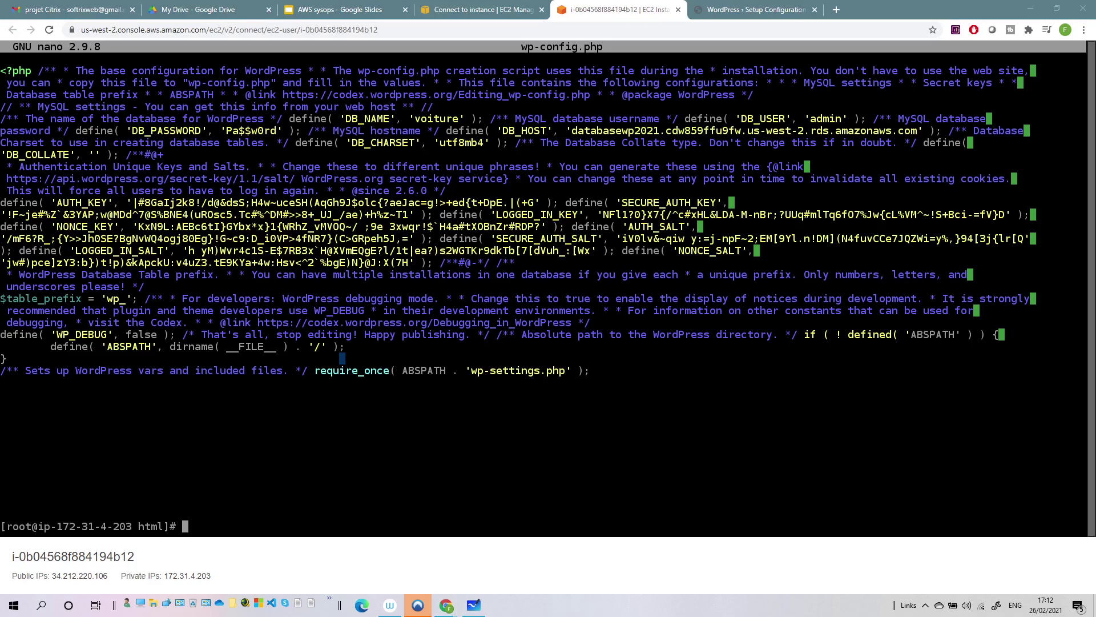
- Start the WordPress installation with site title 'Super Cars' and username admin
left_click(754, 10)
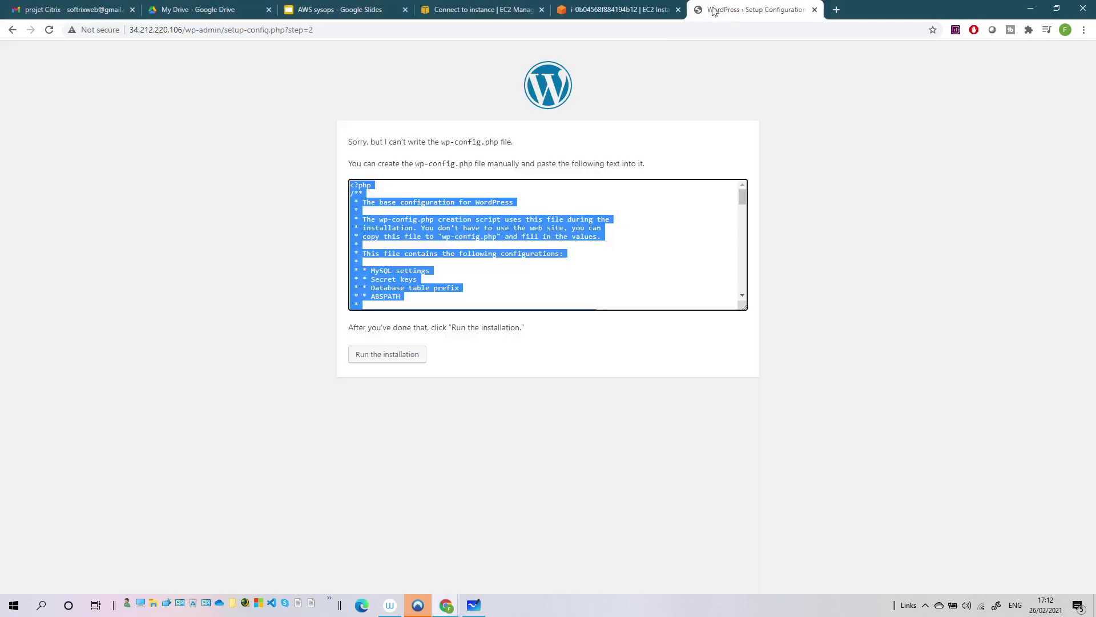
left_click(405, 352)
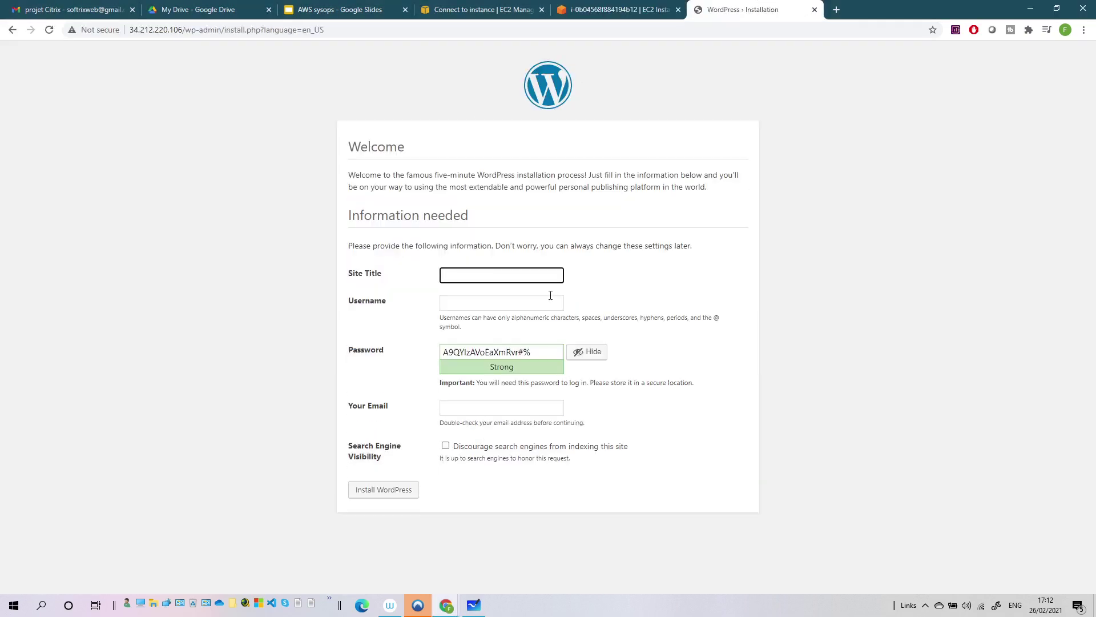
left_click(474, 278)
left_click(453, 610)
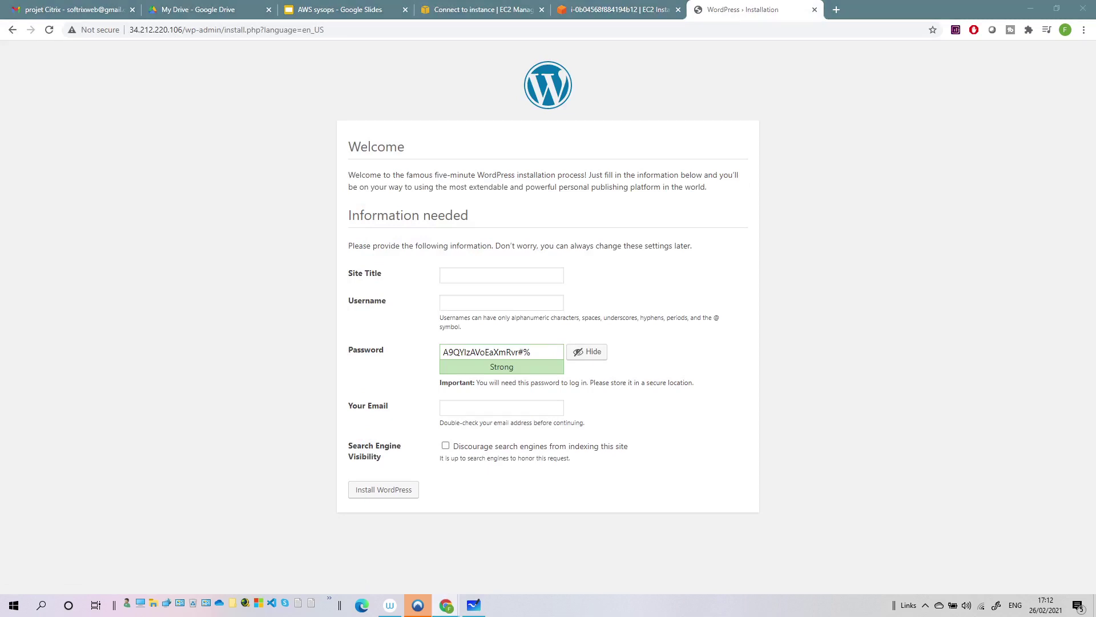
left_click(465, 277)
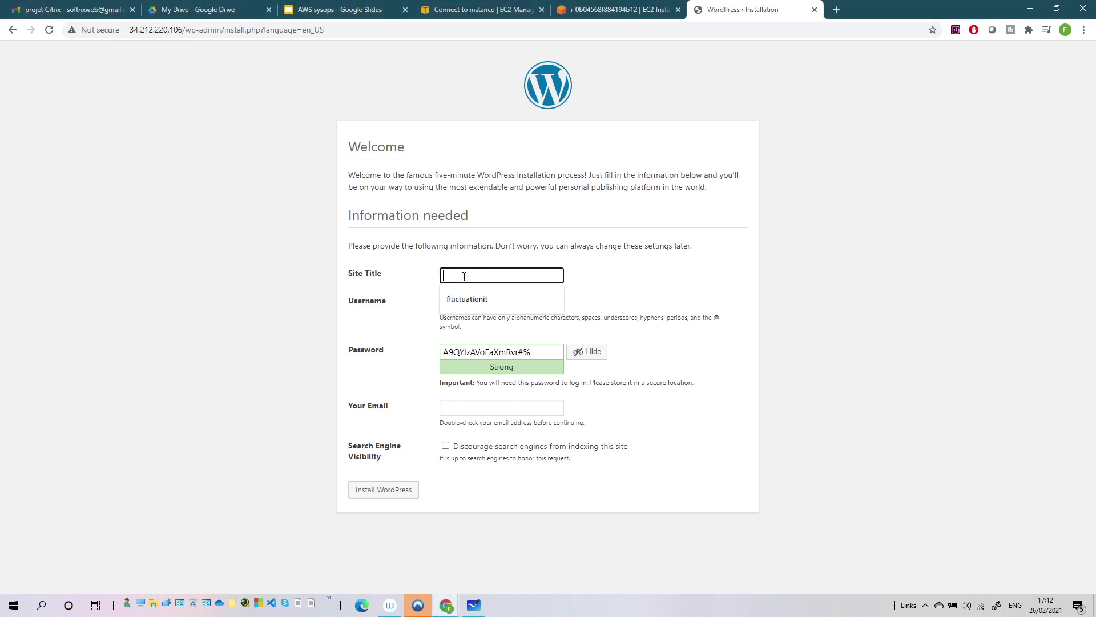
type("Super Cars")
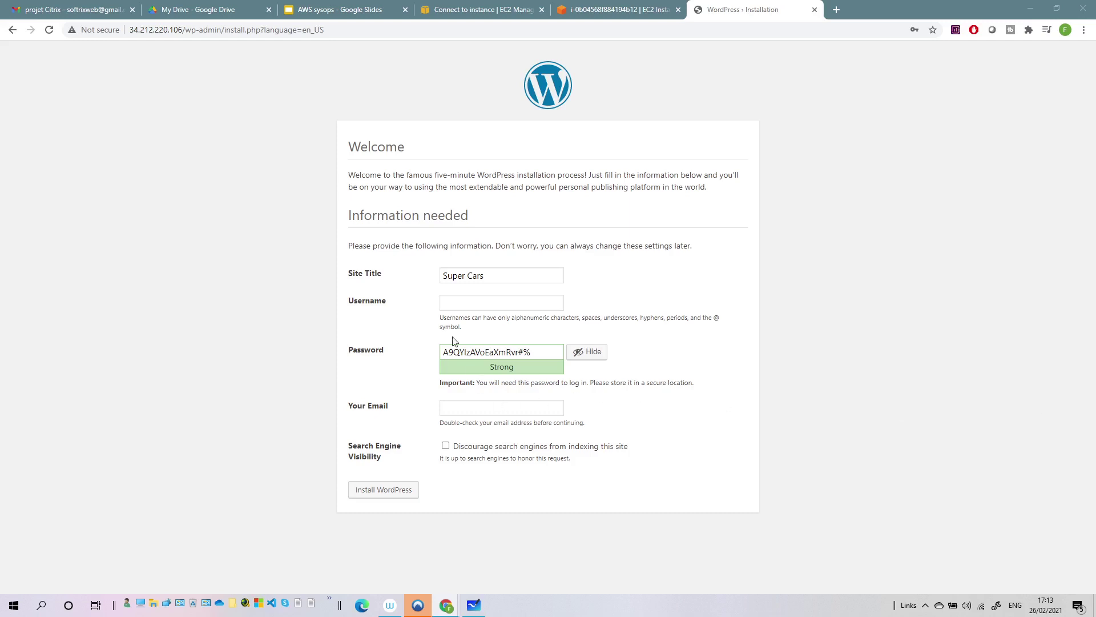
left_click(462, 310)
type("admin")
- Replace the generated password with a chosen weak password and confirm weak-password use
left_click_drag(543, 350, 434, 351)
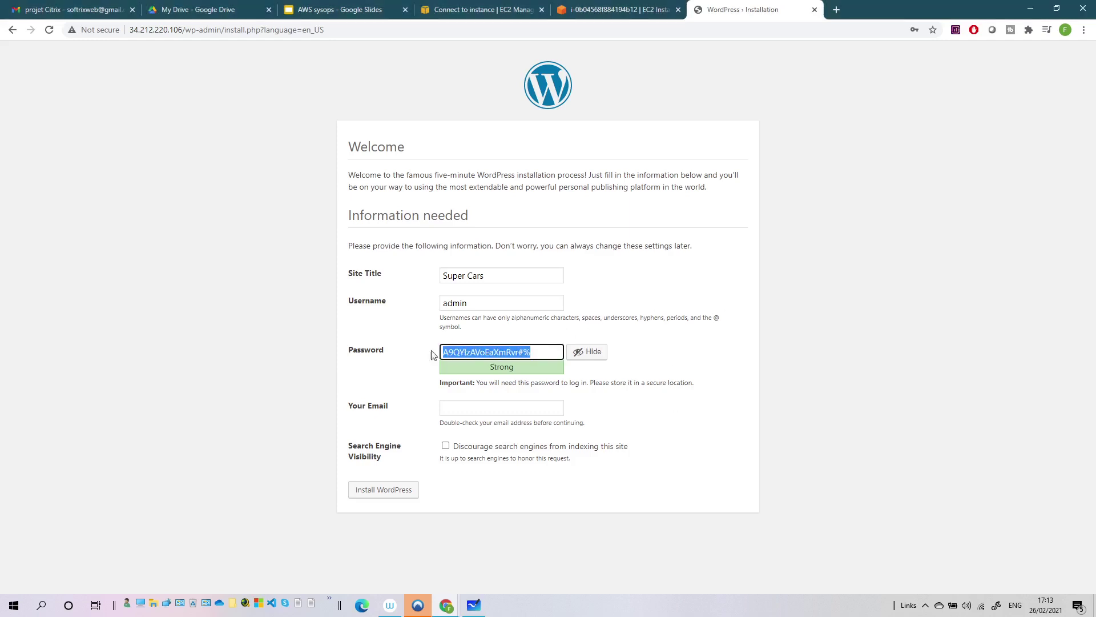
type("Pa")
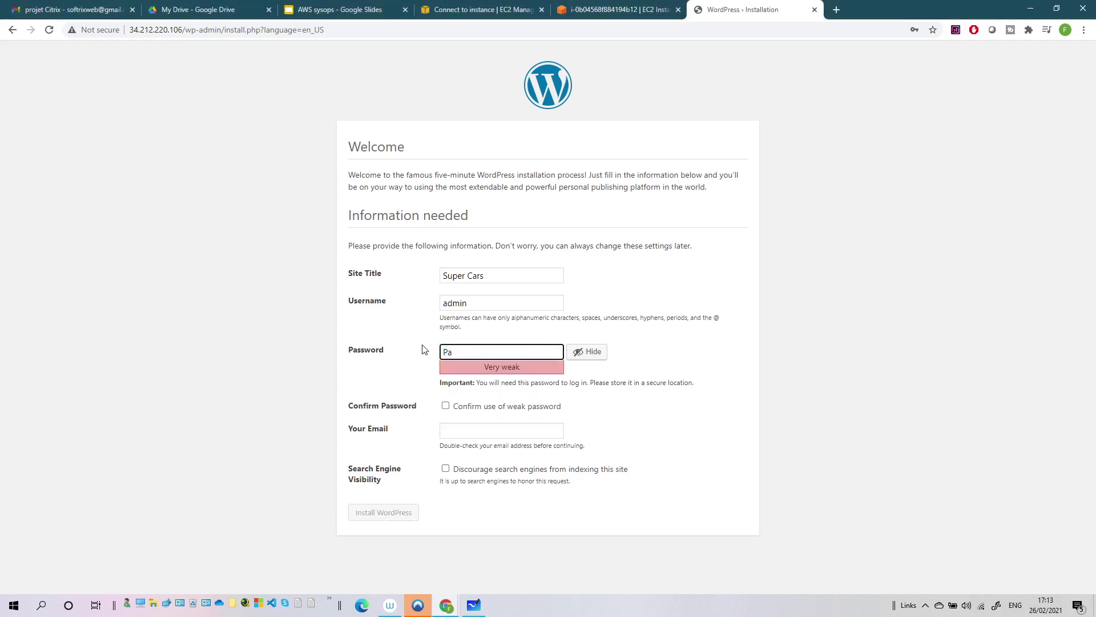
type("$$w0rd")
left_click(497, 346)
left_click(446, 406)
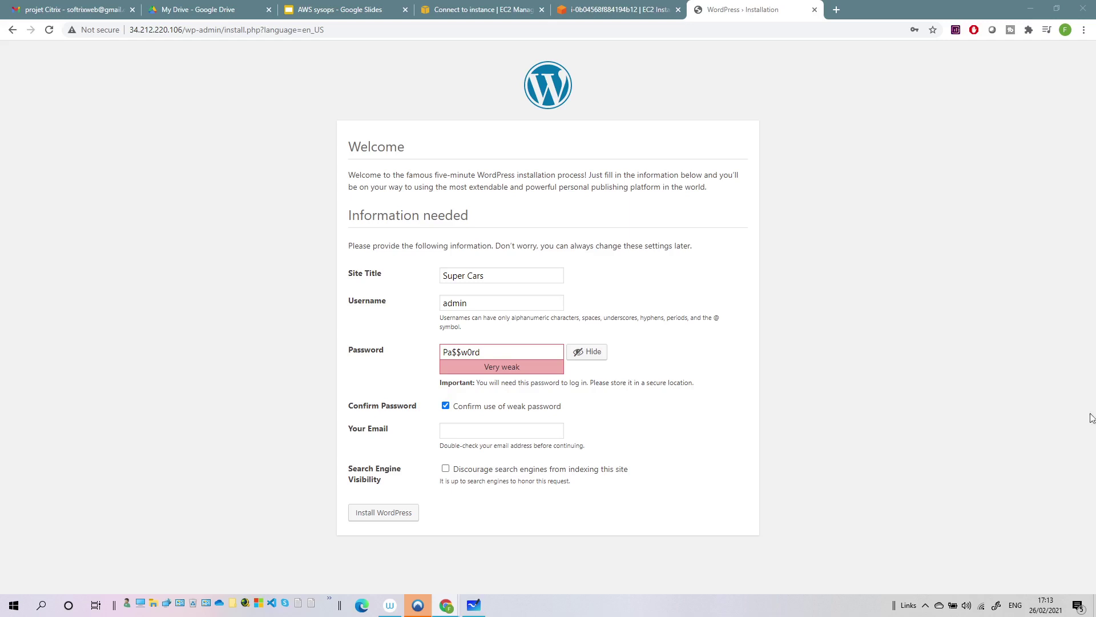
left_click(384, 514)
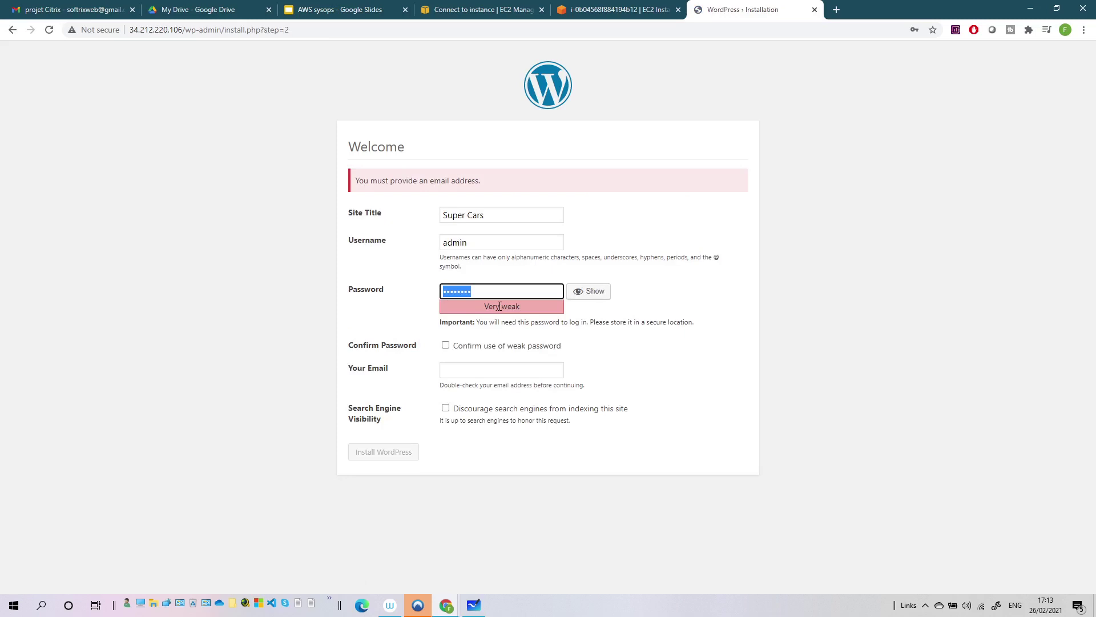
left_click(445, 345)
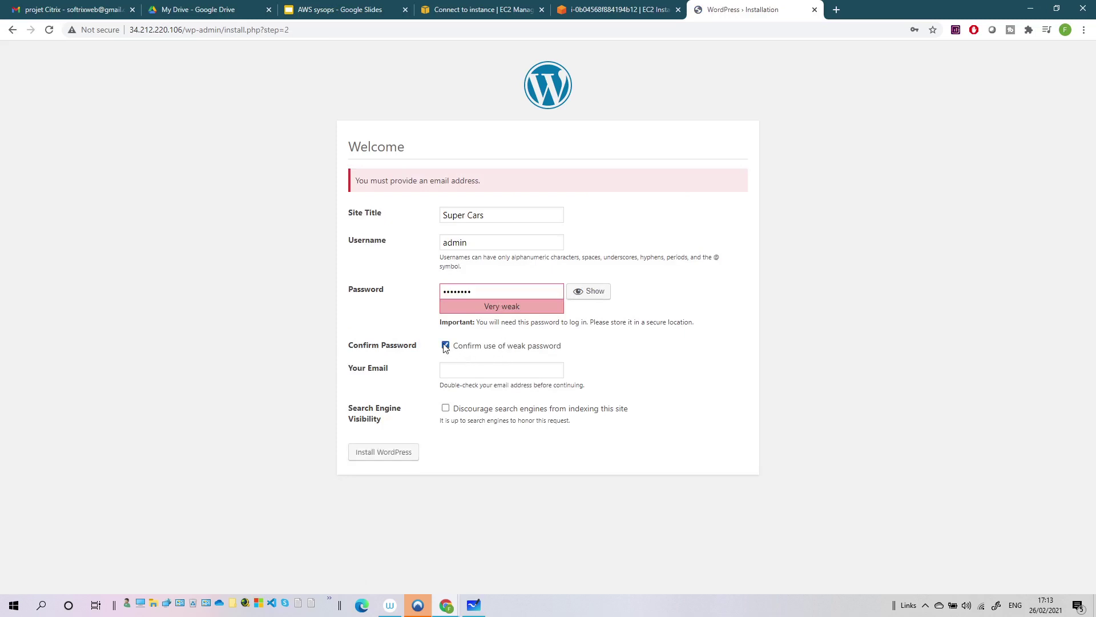
- Fill in the suggested admin e-mail address and run Install WordPress
left_click(470, 371)
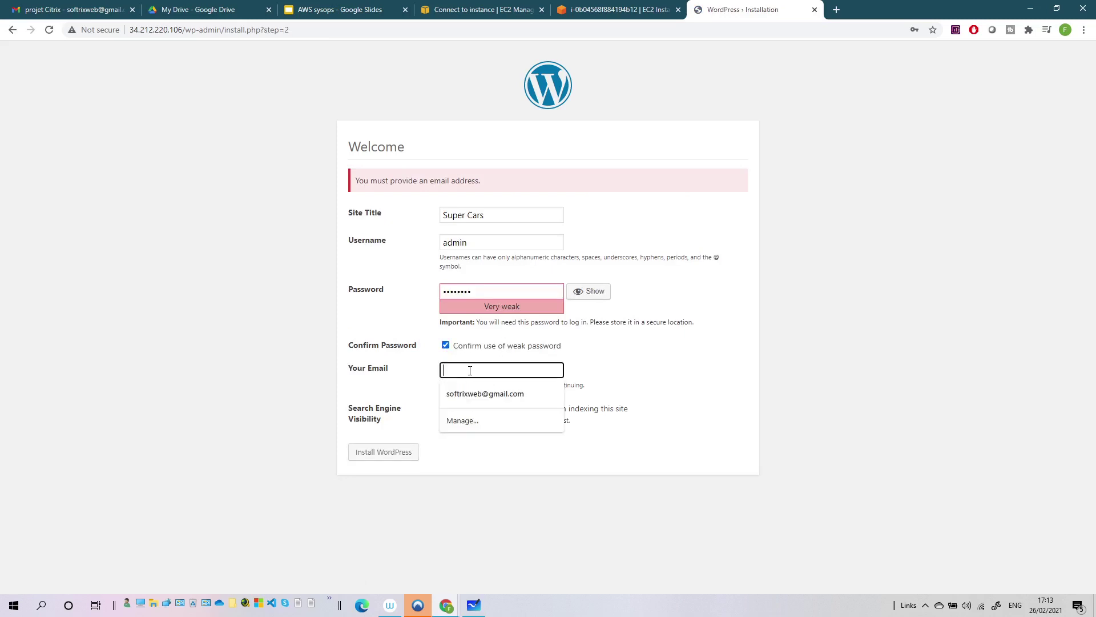
left_click(488, 394)
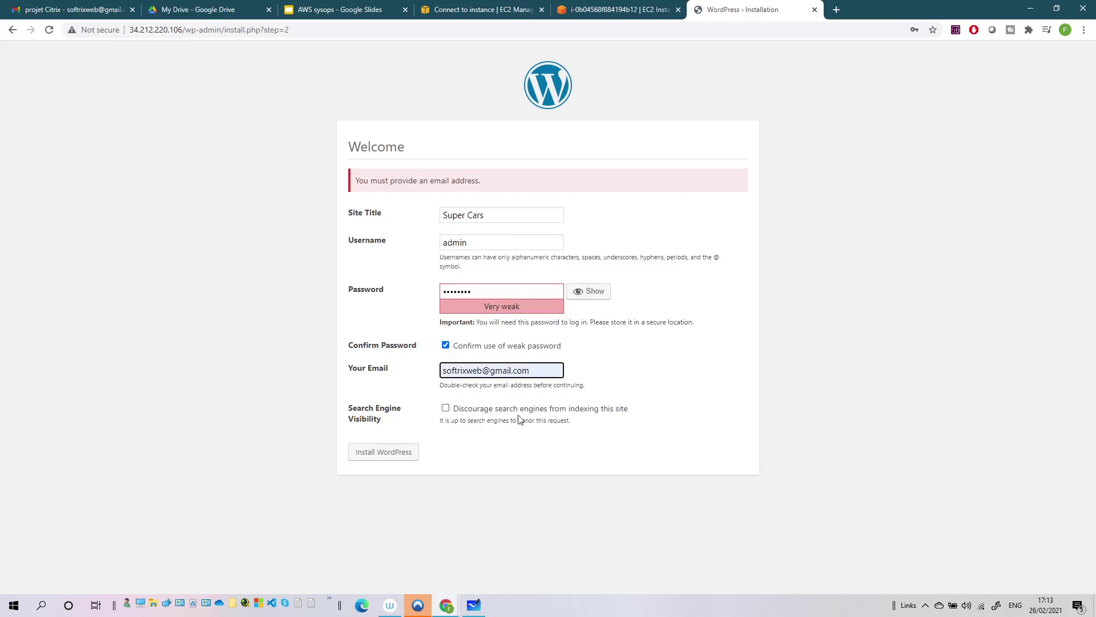
left_click(391, 448)
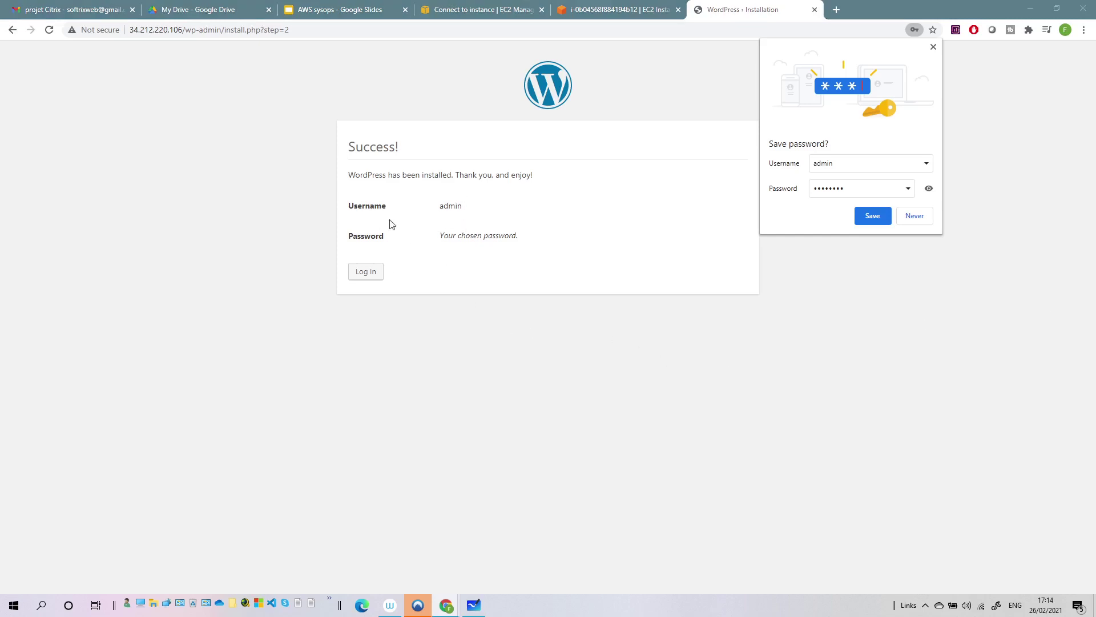
- Log in as admin with the account password, decline Chrome's password saving, and choose Customize Your Site
left_click(374, 272)
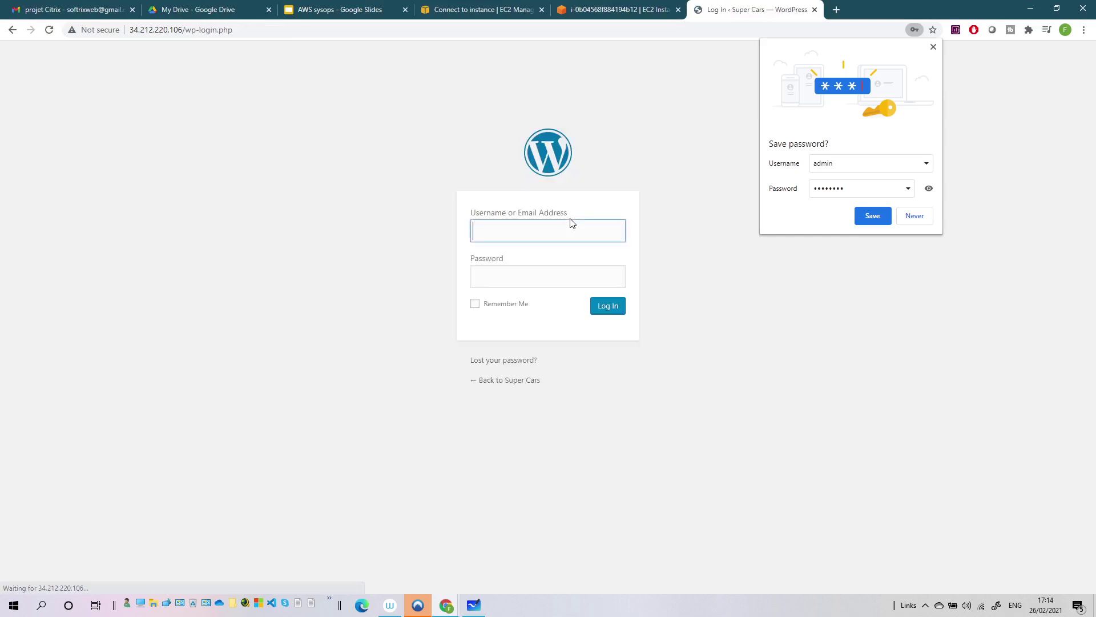
type("admin")
key("Tab")
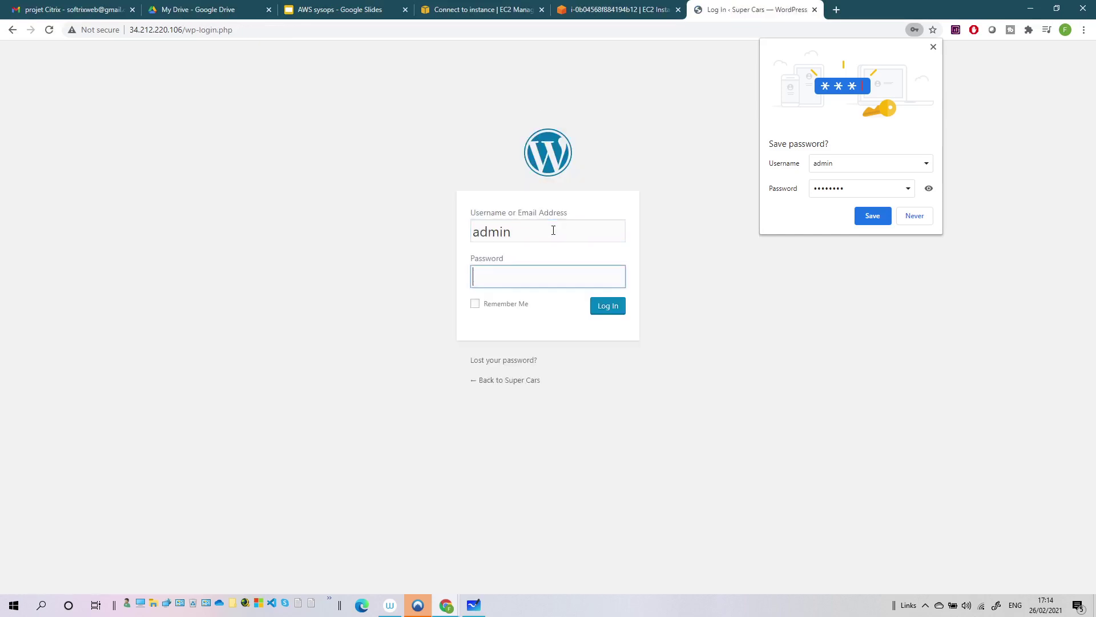
type("admin123")
key("Return")
left_click(914, 216)
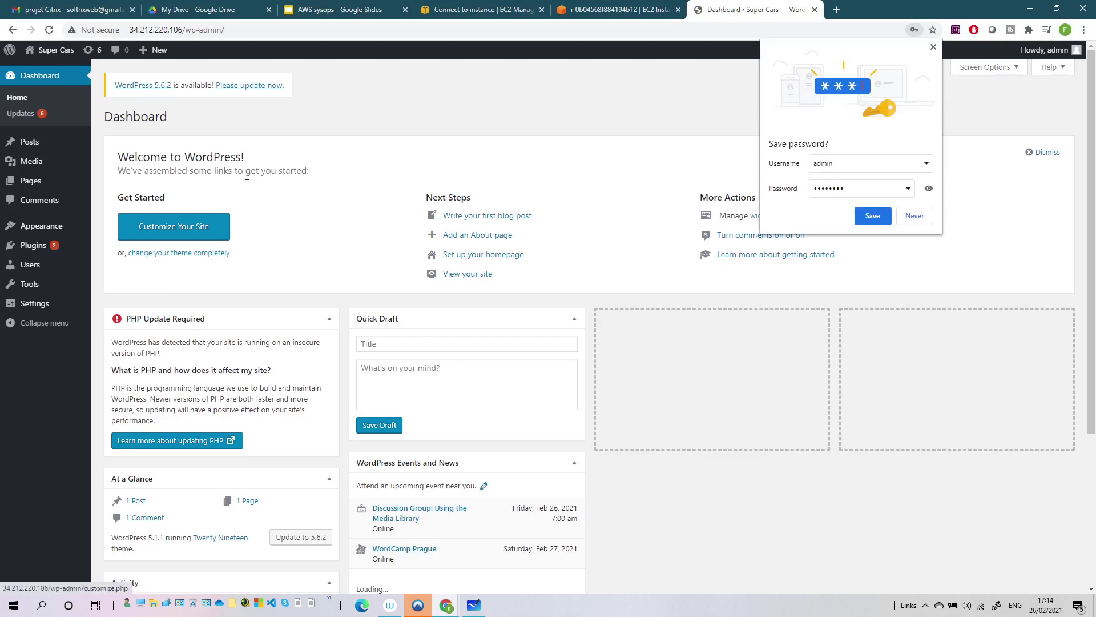
left_click(190, 231)
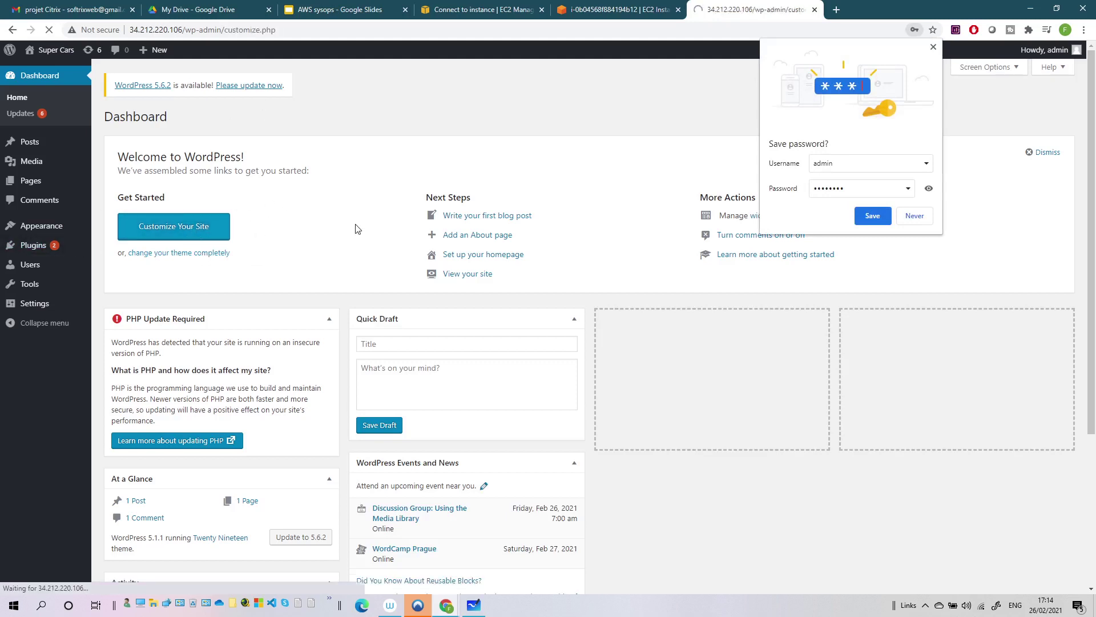
- Publish a custom purple primary colour under Colors, then close the Customizer
left_click(913, 217)
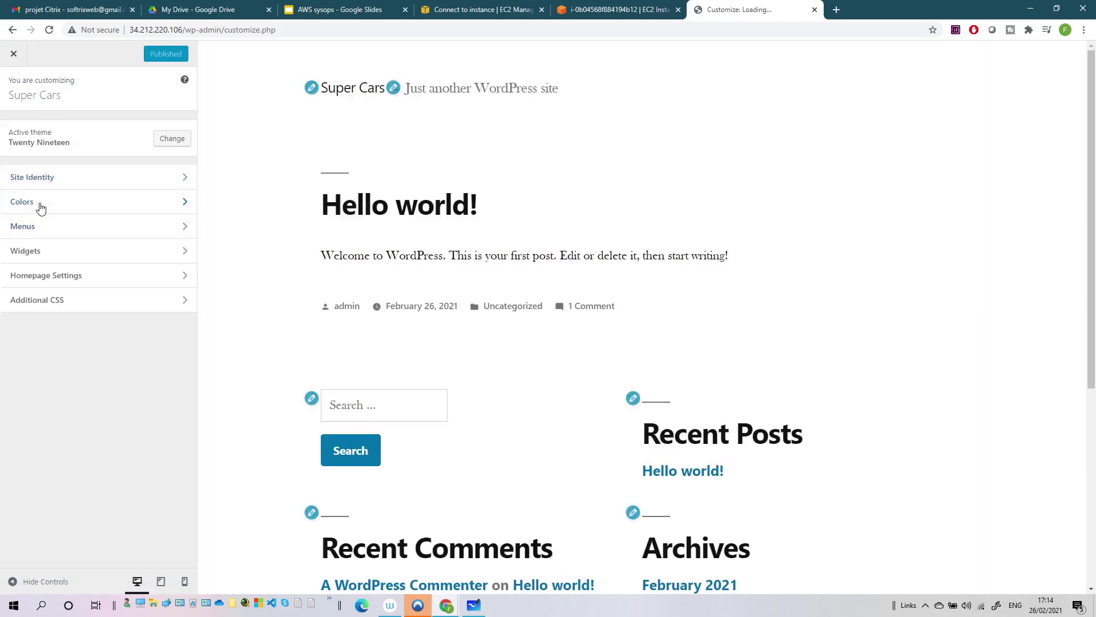
left_click(41, 208)
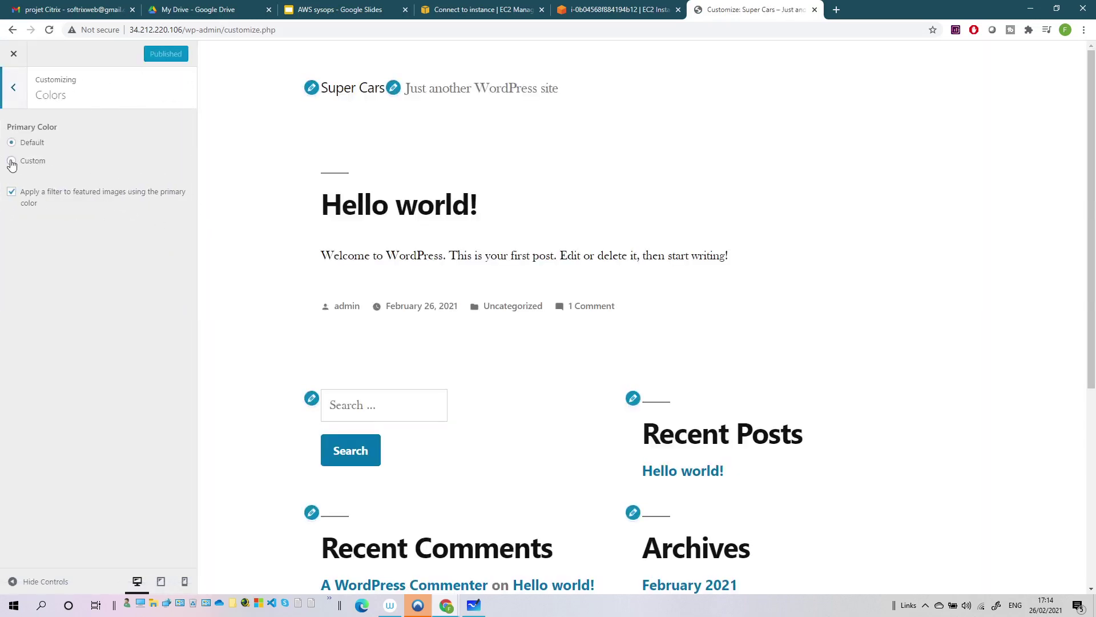
left_click(12, 162)
left_click_drag(93, 214, 130, 215)
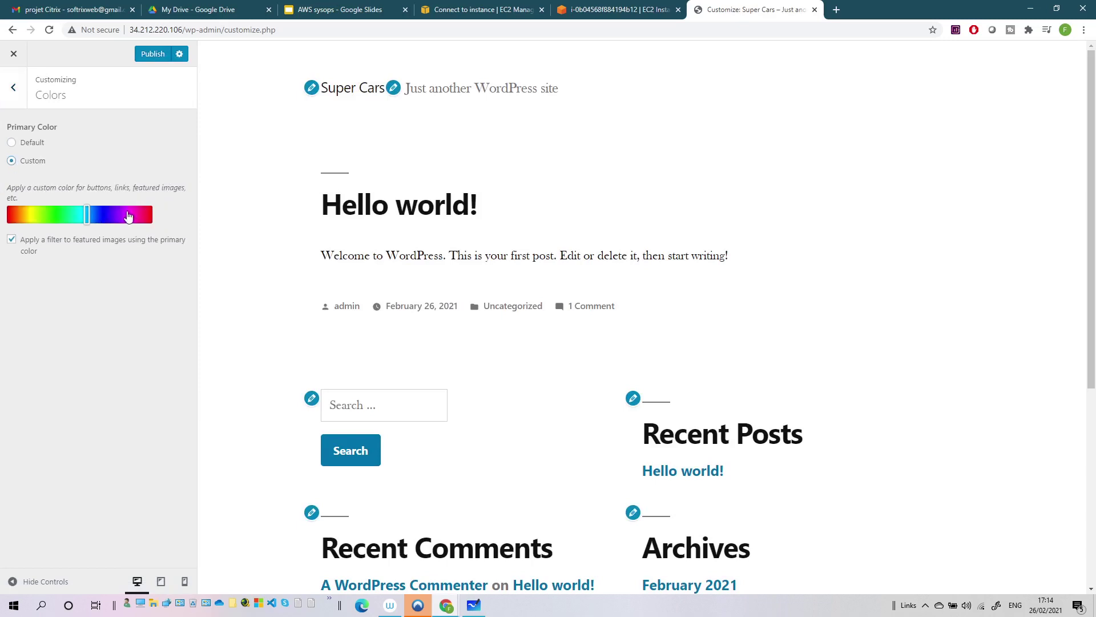
left_click(166, 54)
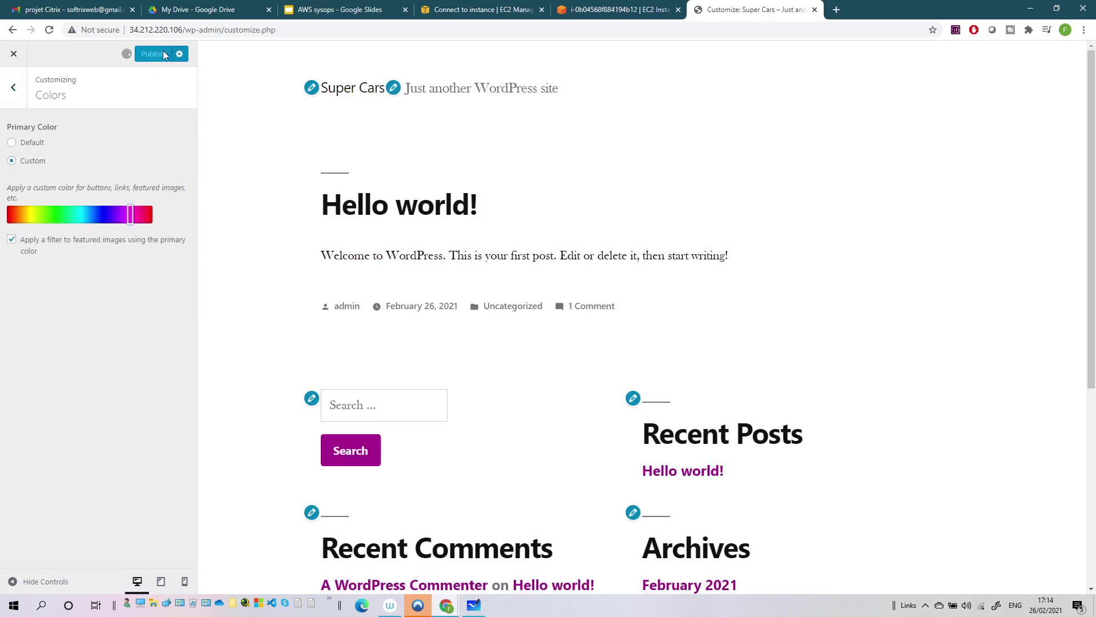
left_click(11, 90)
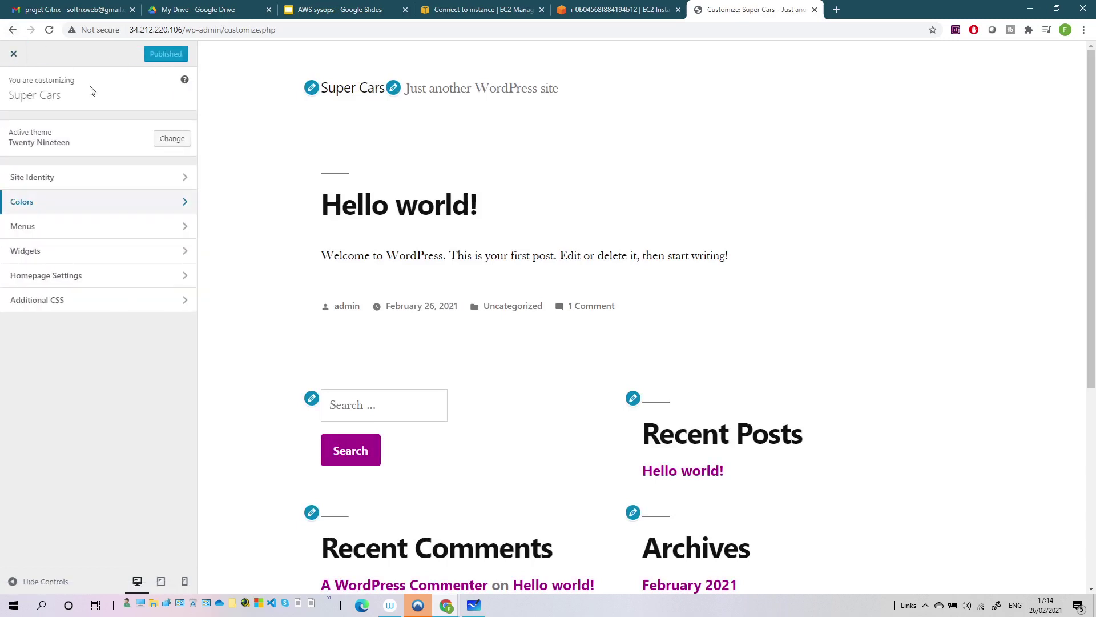
left_click(14, 56)
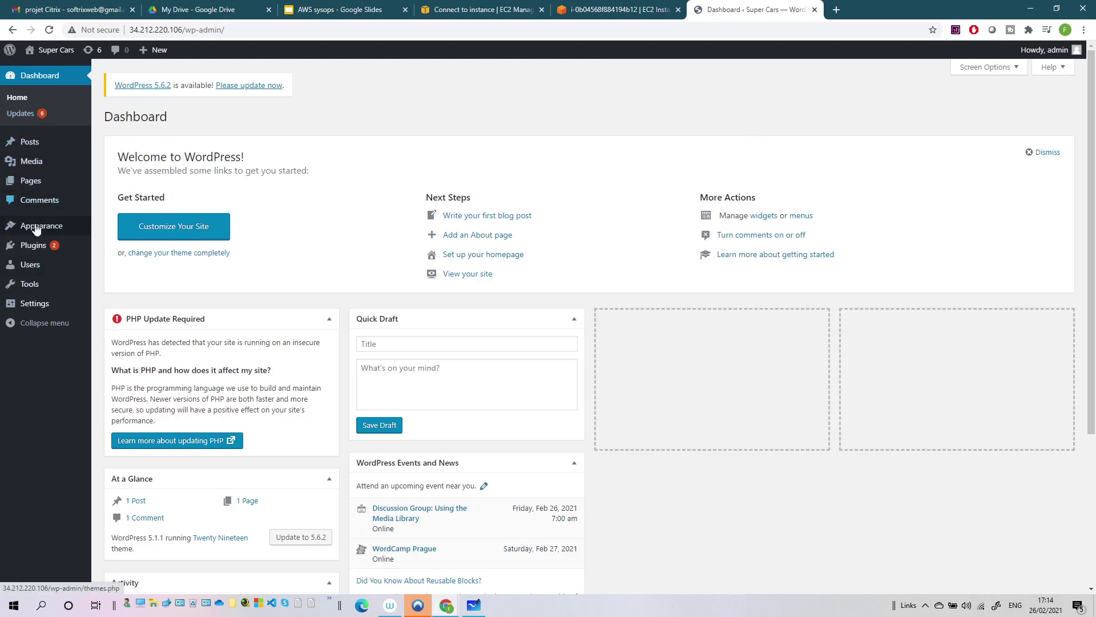
- Review the Plugins list and the live purple Super Cars front page, then reopen Customize
left_click(37, 247)
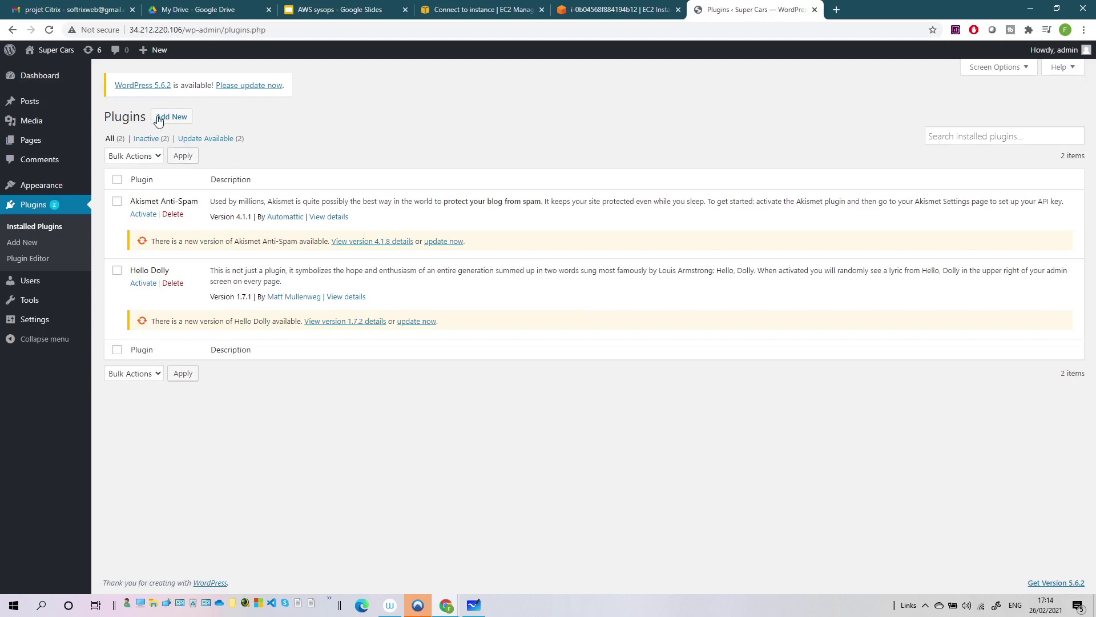
mouse_move(32, 145)
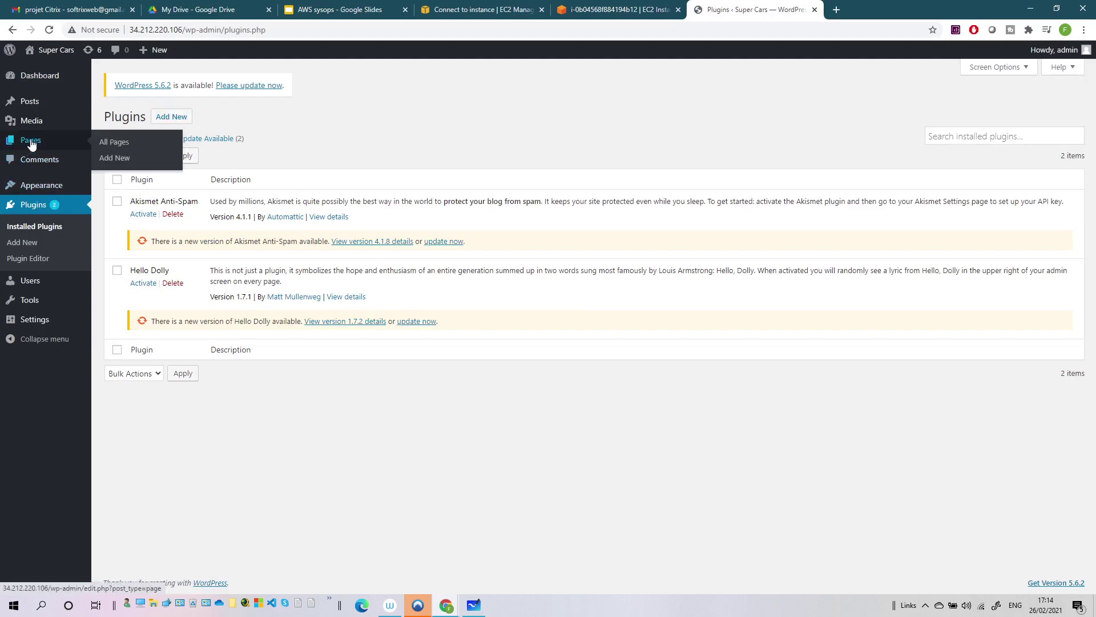
left_click(50, 52)
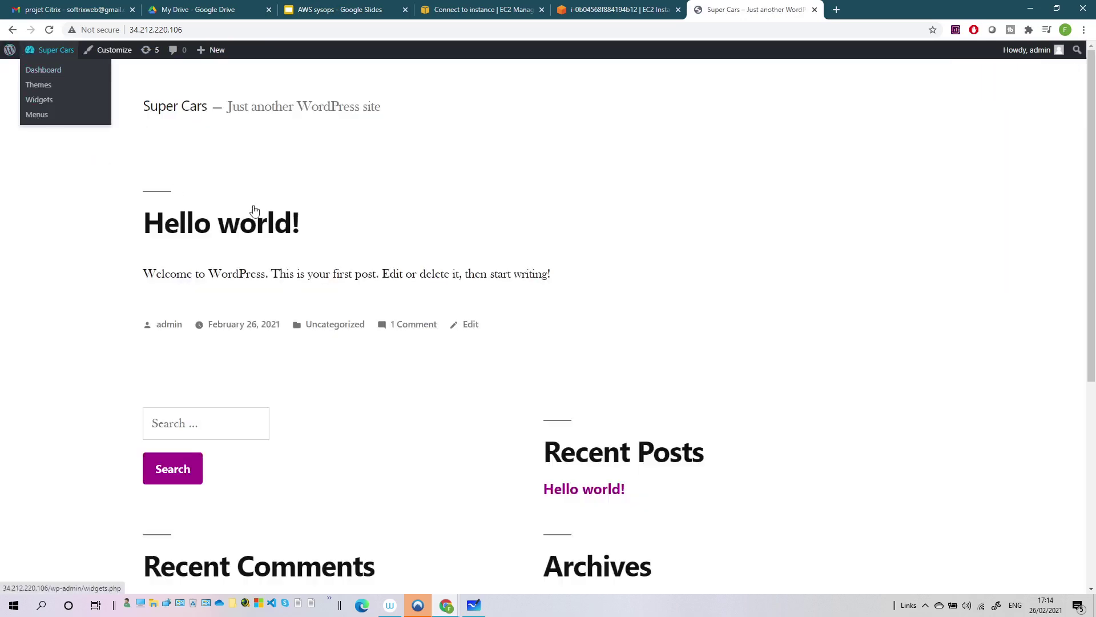
scroll(240, 240, "down", 4)
scroll(240, 240, "up", 4)
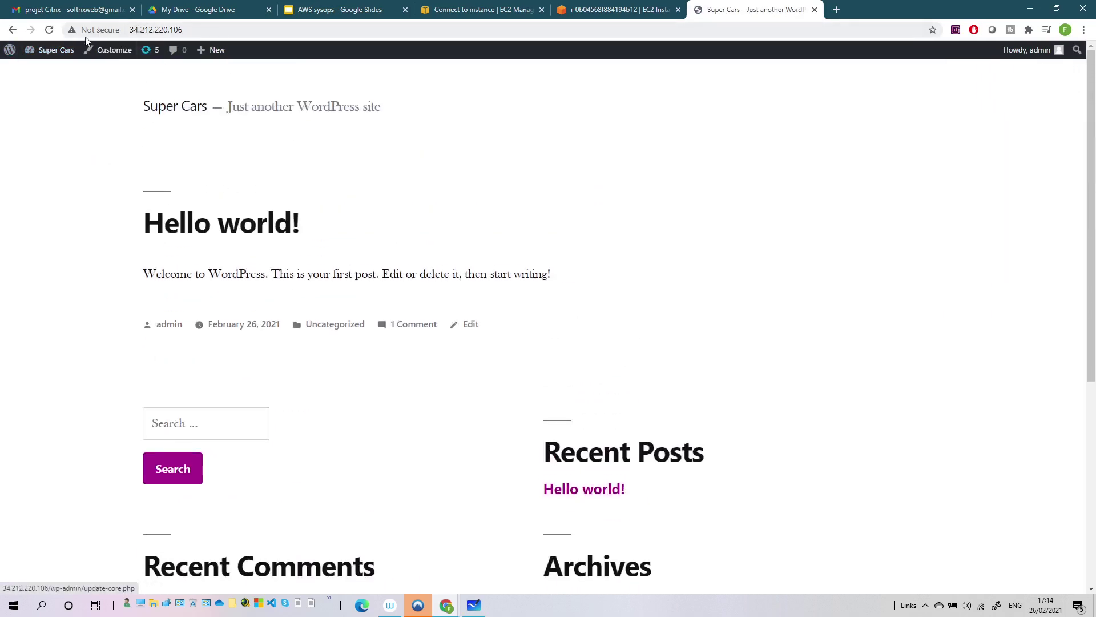
left_click(111, 50)
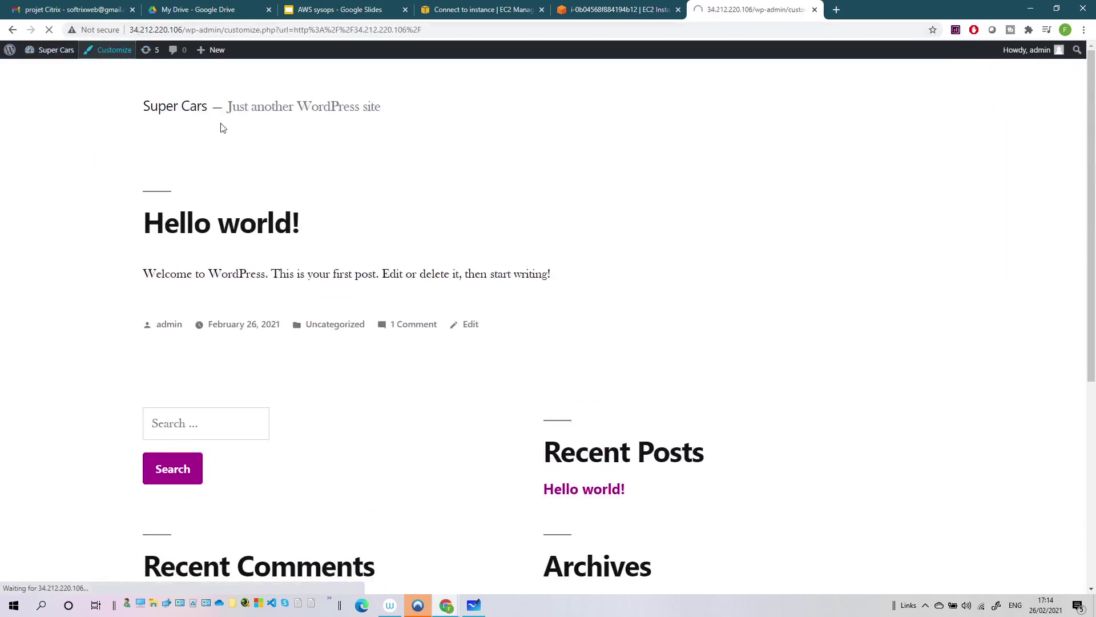